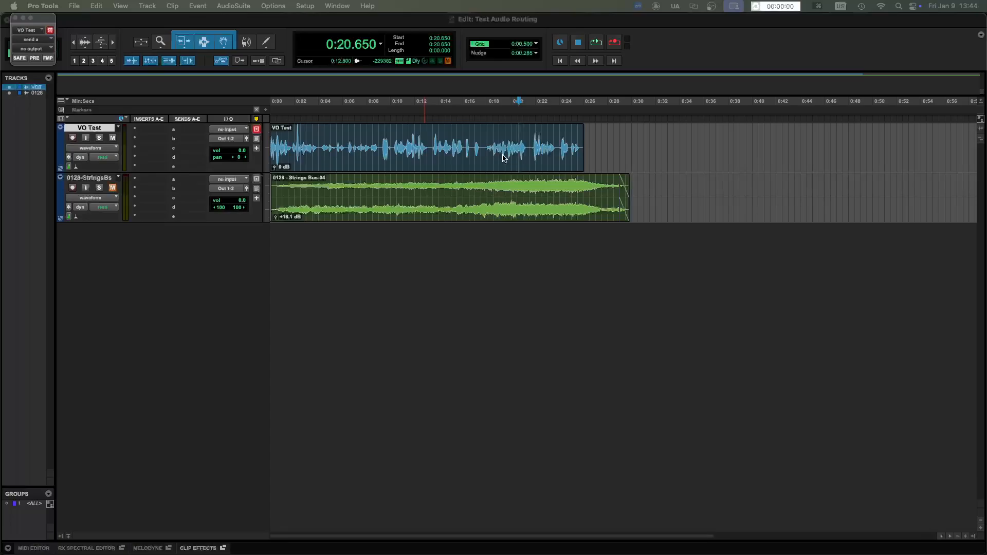
# - Switch to Audio MIDI Setup, remove the TD Meeting and TD with Blackhole aggregate devices, and return to the Pro Tools session
pyautogui.moveTo(649, 553)
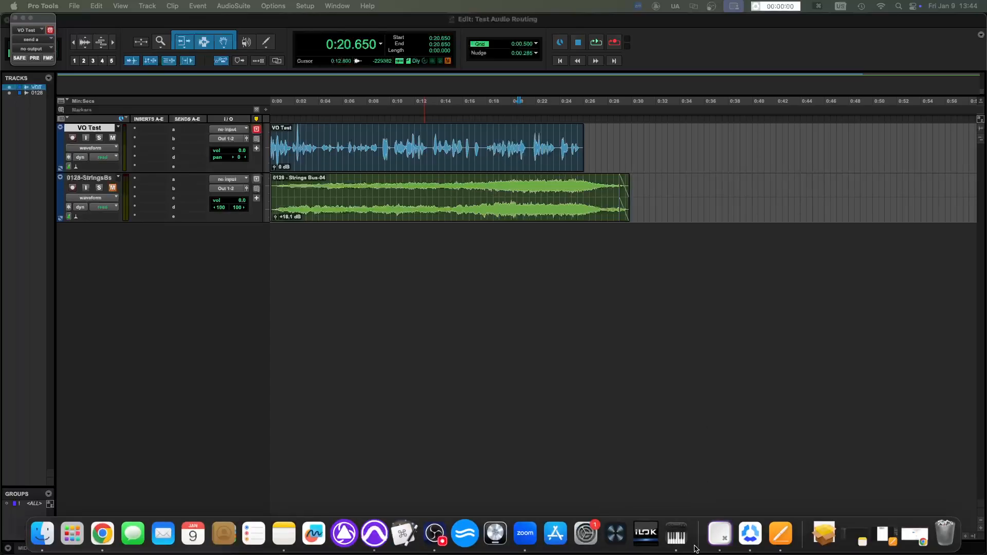
pyautogui.click(676, 537)
pyautogui.doubleClick(271, 363)
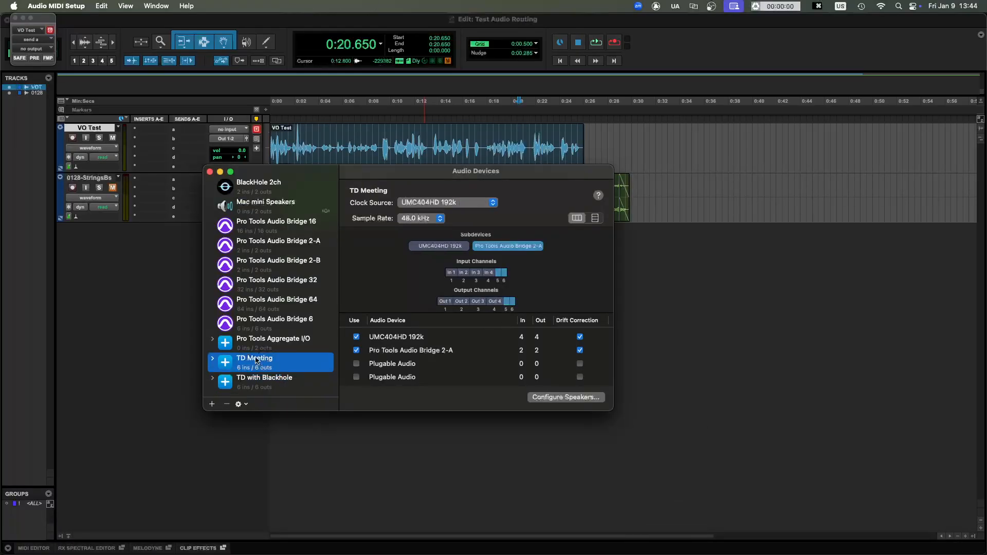
pyautogui.rightClick(257, 355)
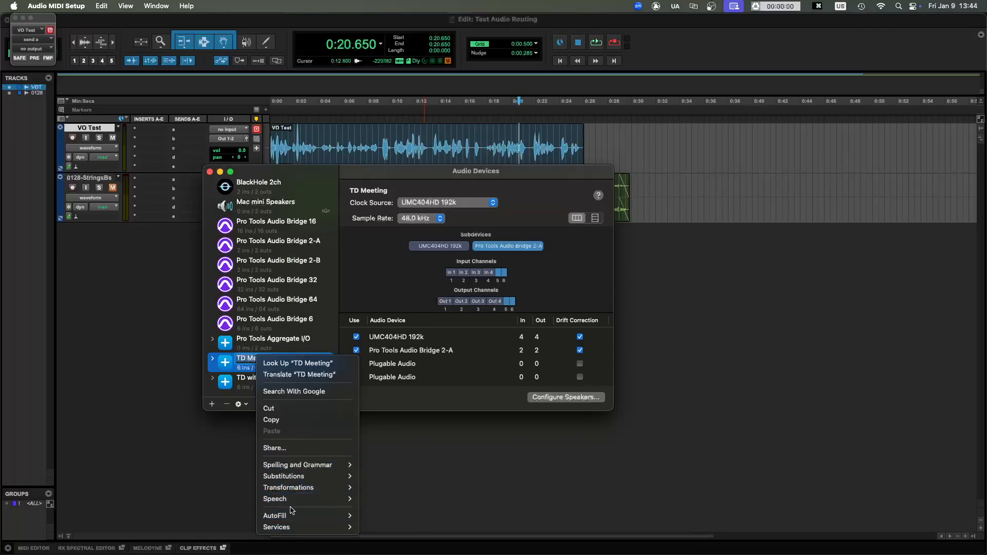
pyautogui.click(225, 405)
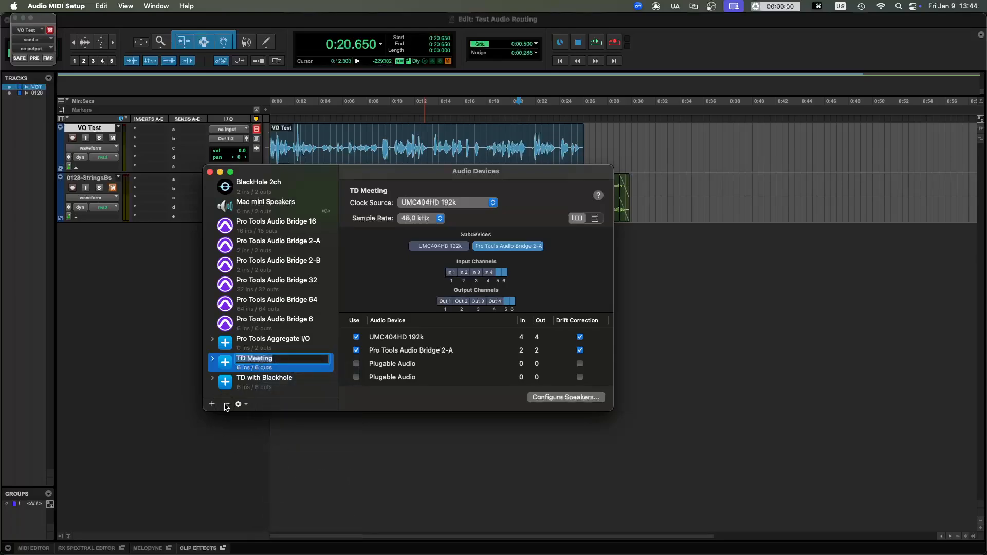
pyautogui.click(225, 404)
pyautogui.click(228, 406)
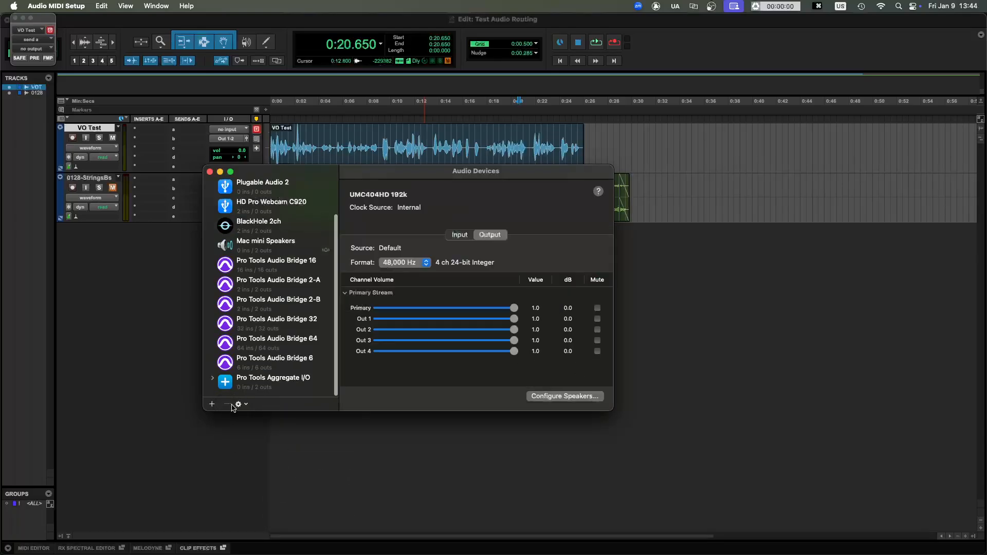
pyautogui.click(769, 337)
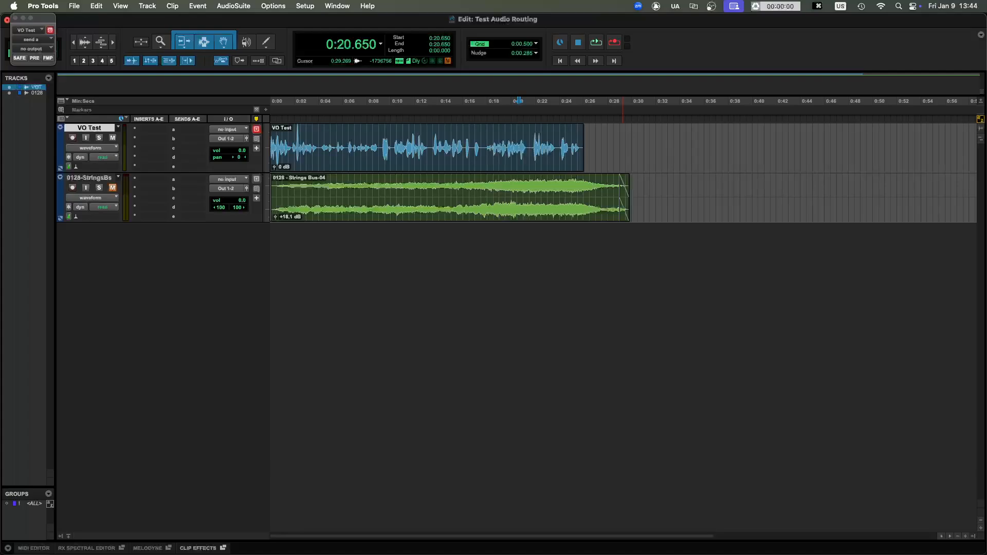
# - In Zoom's audio settings, play the speaker test through UMC404HD 192k and stop it
pyautogui.moveTo(622, 123); pyautogui.dragTo(591, 118)
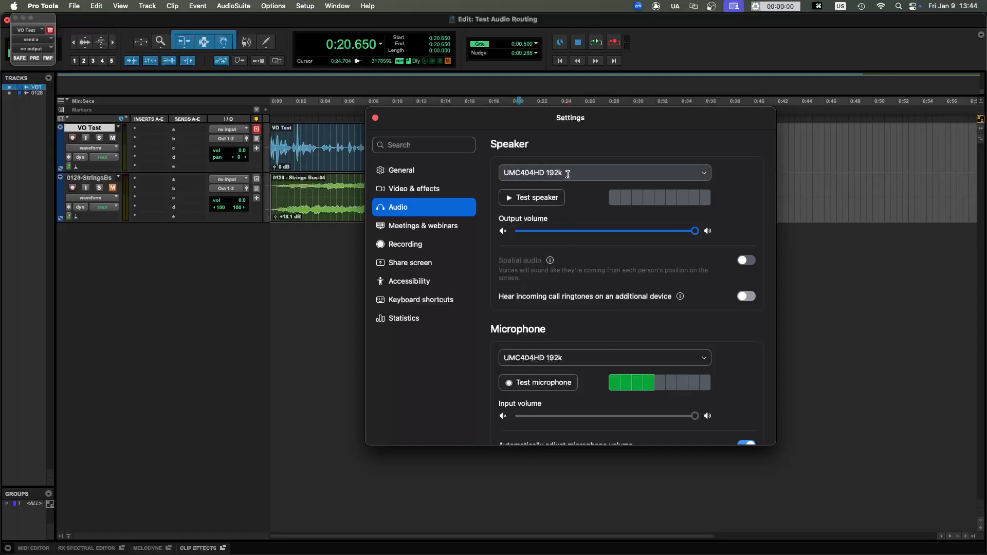
pyautogui.click(548, 198)
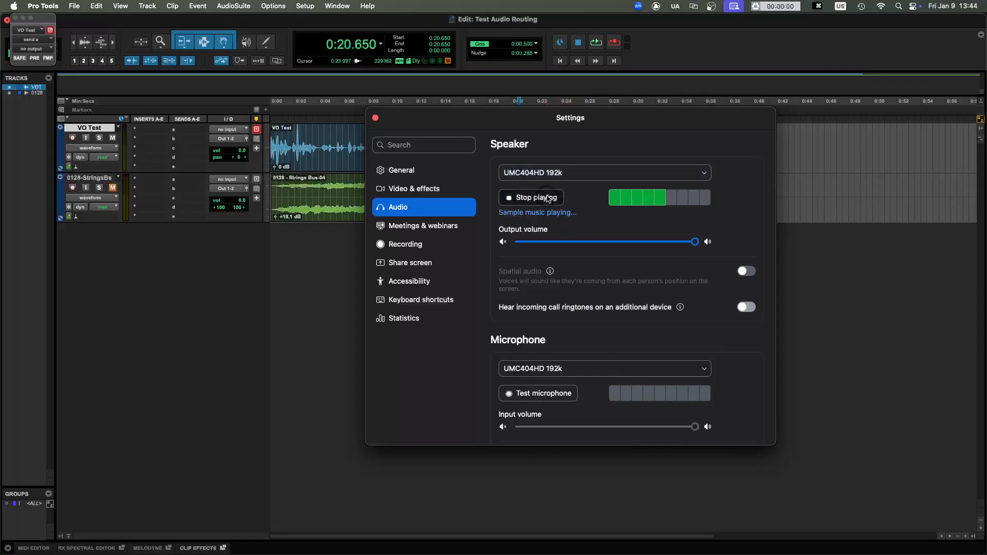
pyautogui.click(548, 199)
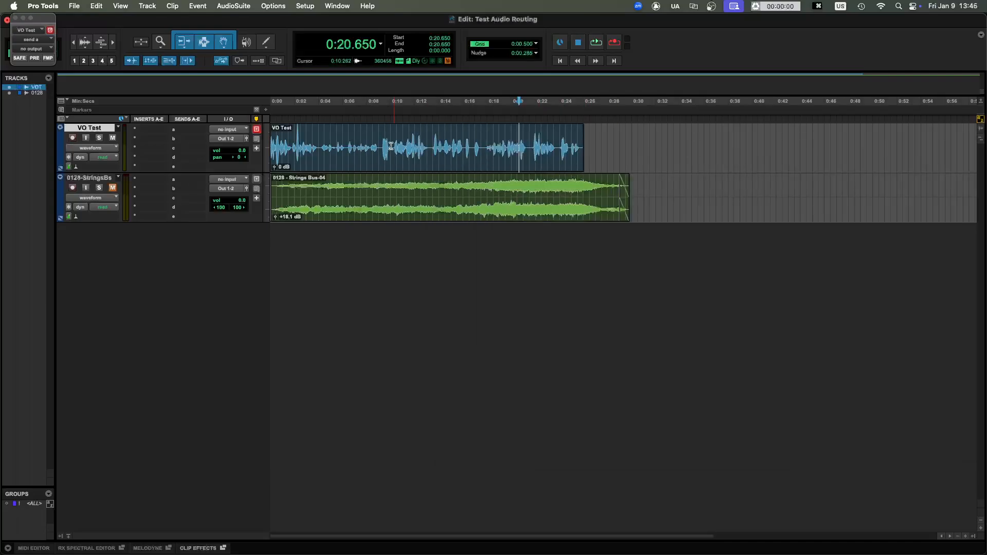
# - Fade in the VO Test clip in Pro Tools from its start to 0:00.058
pyautogui.click(391, 146)
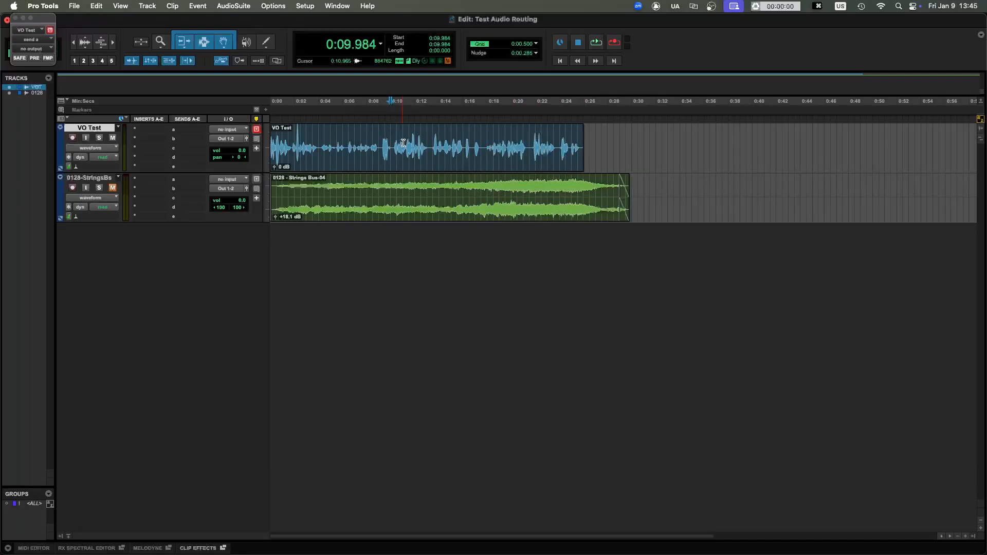
pyautogui.press('Return')
pyautogui.press('t')
pyautogui.press('t')
pyautogui.press('t')
pyautogui.press('t')
pyautogui.press('r')
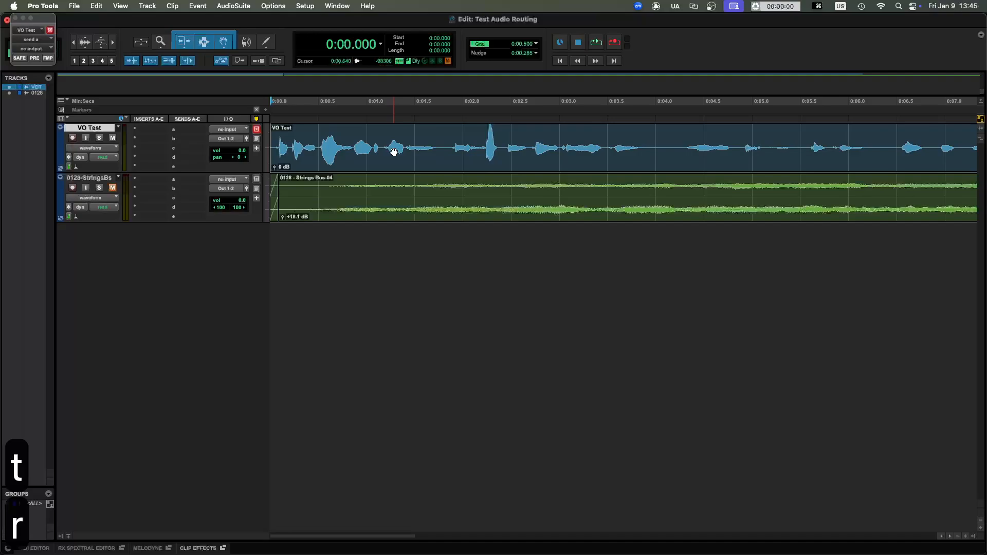
pyautogui.press('t')
pyautogui.press('t')
pyautogui.click(285, 136)
pyautogui.click(293, 136)
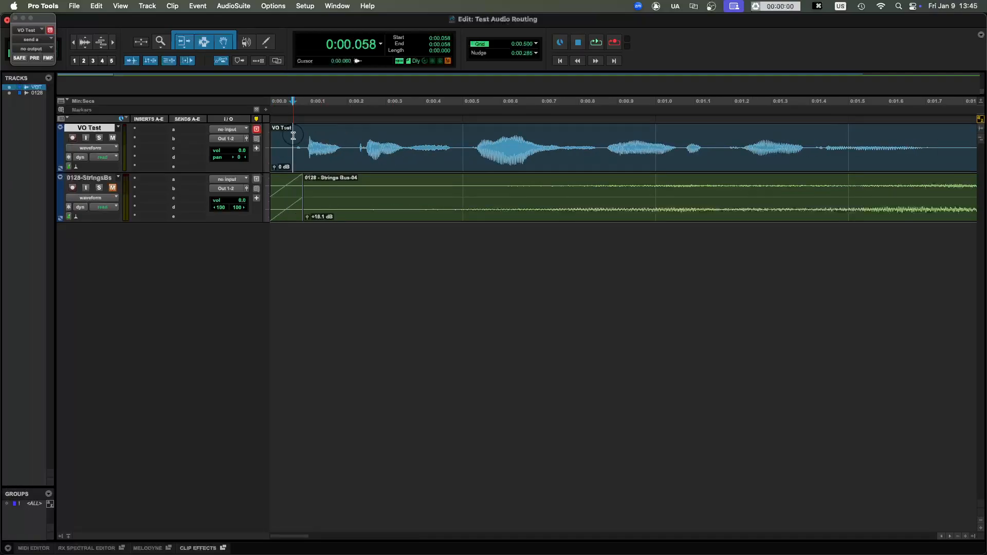
pyautogui.press('d')
pyautogui.press('r')
pyautogui.press('r')
pyautogui.press('r')
pyautogui.press('r')
pyautogui.press('r')
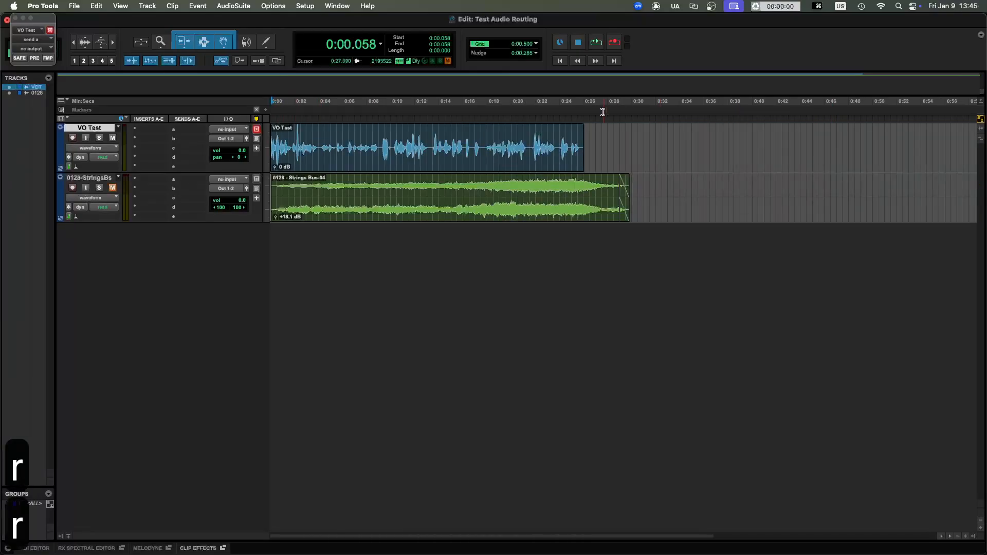
# - Fade out the end of the VO Test clip from 0:25.898 to 0:26.040
pyautogui.click(583, 127)
pyautogui.press('t')
pyautogui.press('t')
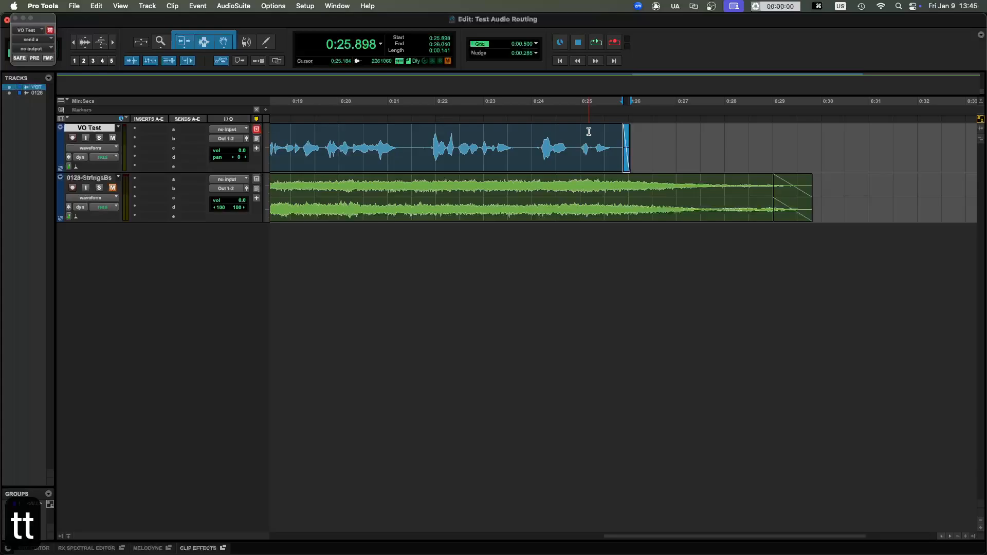
# - Play the session from the beginning while checking Zoom's microphone level meter, and stop playback
pyautogui.press('Return')
pyautogui.press('r')
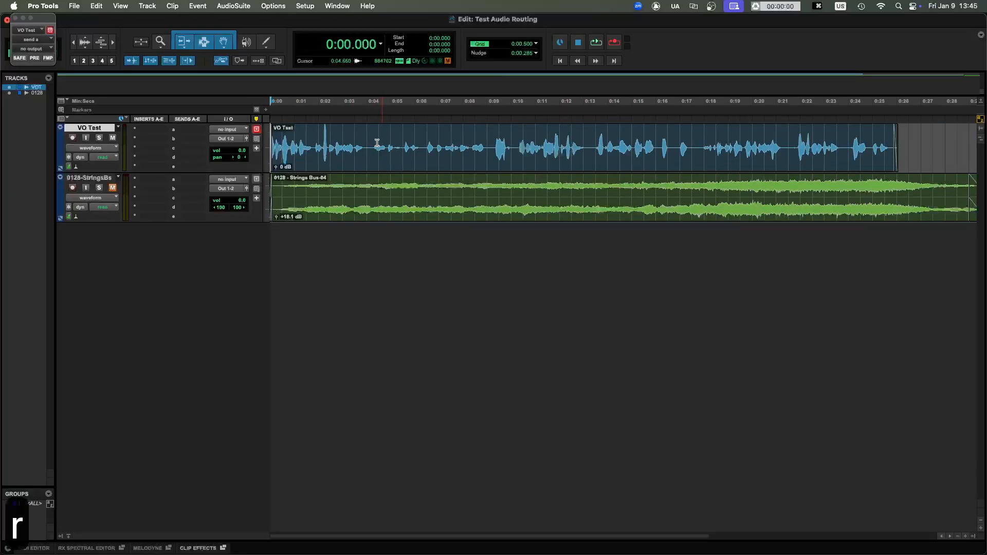
pyautogui.press('space')
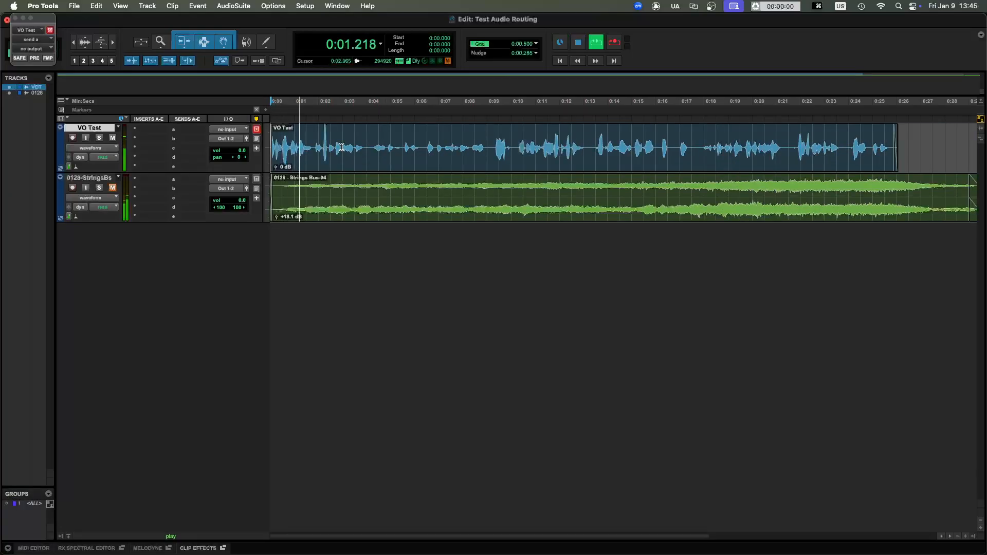
pyautogui.moveTo(986, 201); pyautogui.dragTo(586, 185)
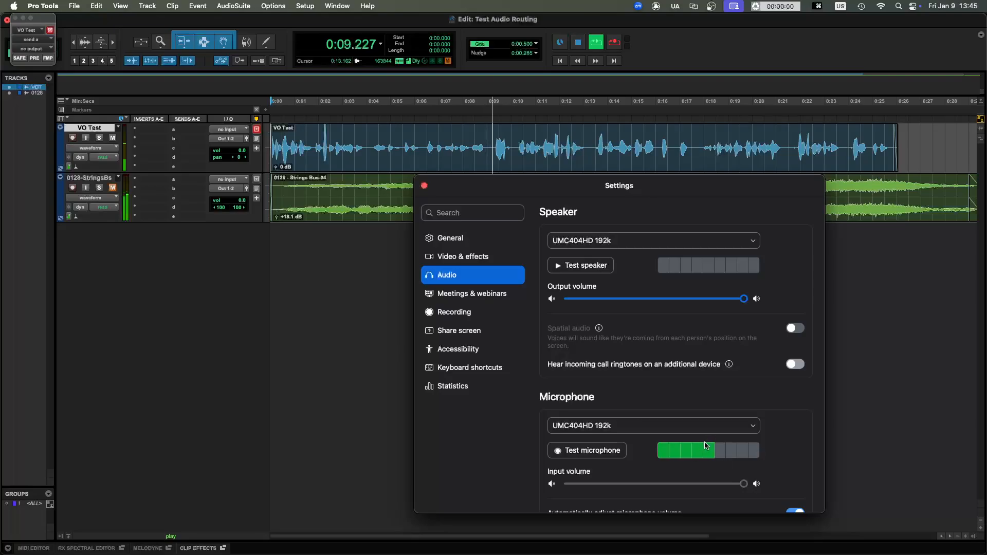
pyautogui.click(845, 140)
pyautogui.press('space')
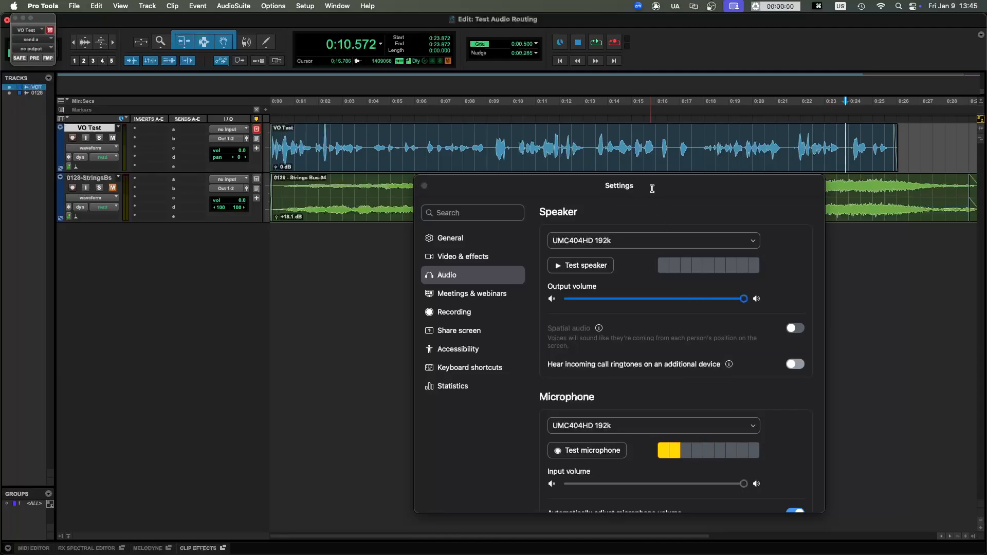
pyautogui.moveTo(641, 188); pyautogui.dragTo(986, 189)
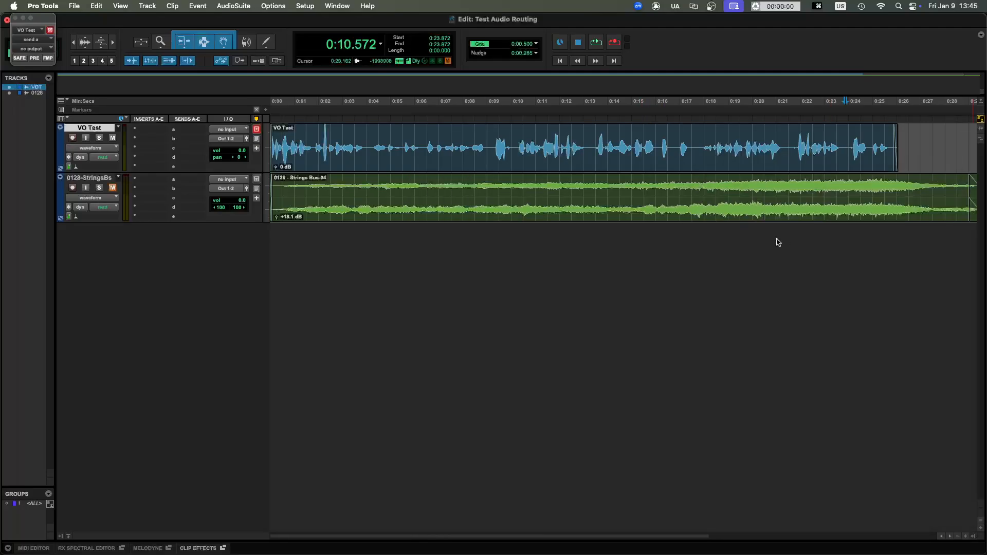
# - Save the session and close the floating send window of the VO Test track
pyautogui.click(609, 155)
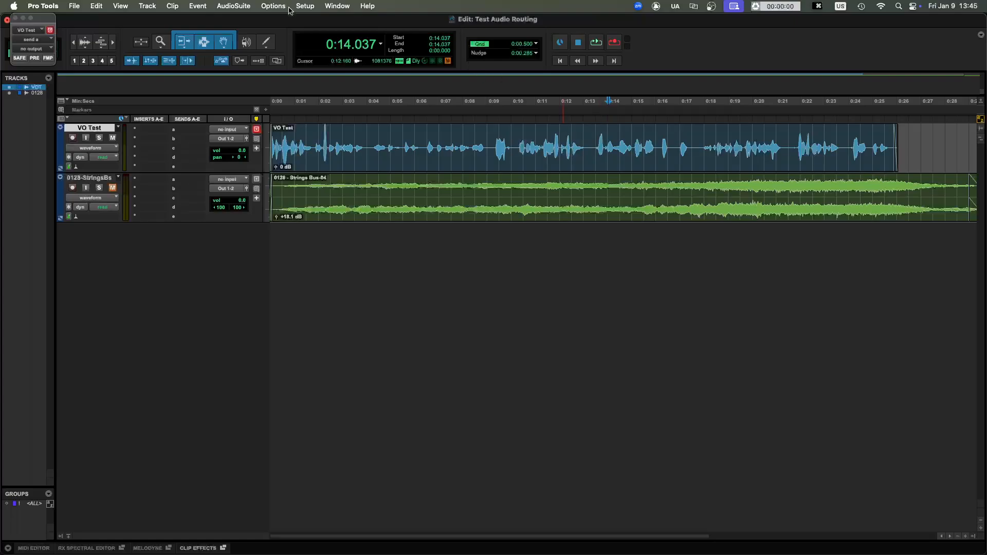
pyautogui.click(453, 138)
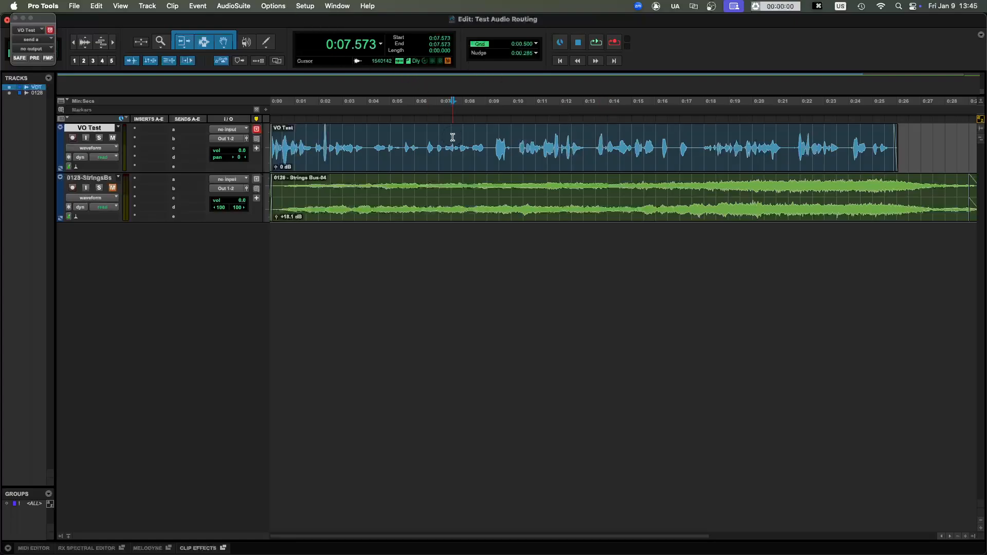
pyautogui.press('super+s')
pyautogui.moveTo(33, 18); pyautogui.dragTo(506, 131)
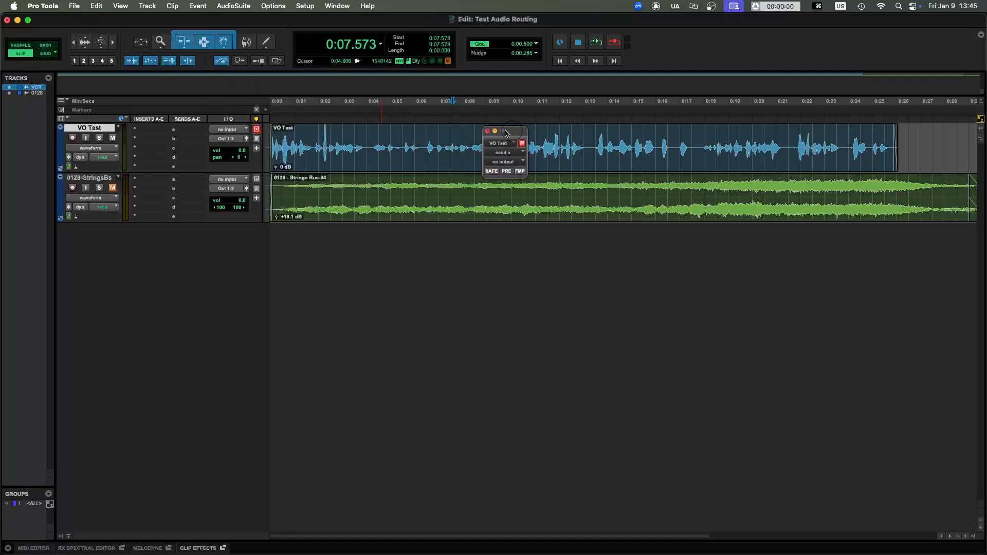
pyautogui.click(487, 131)
# - Set the playback engine to Pro Tools Audio Bridge 2-A and let the session reopen without saving a detailed report
pyautogui.moveTo(319, 549)
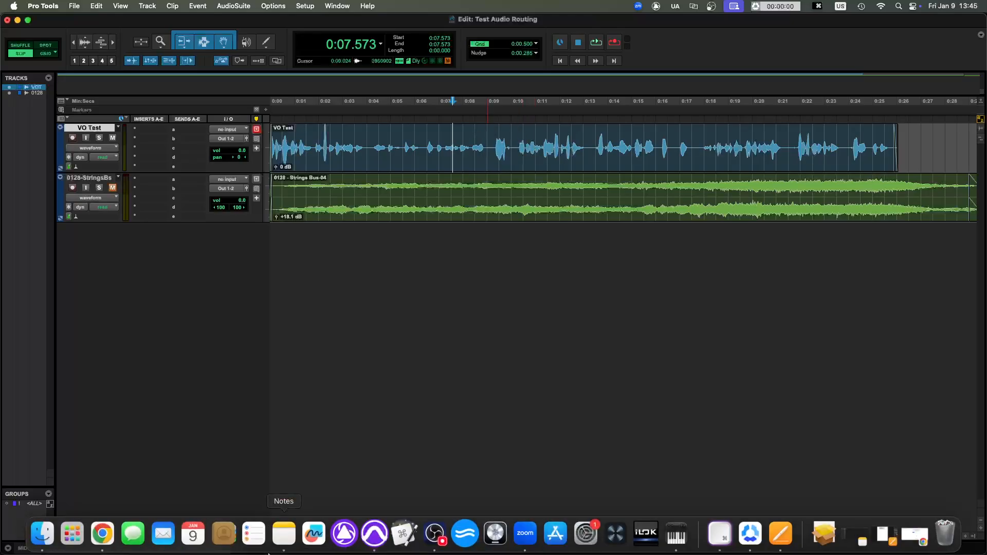
pyautogui.click(309, 6)
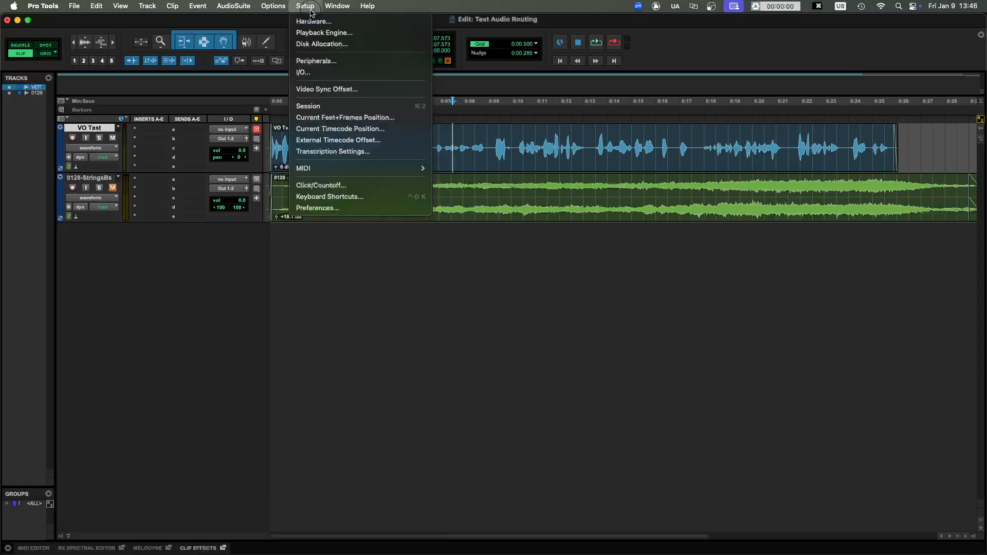
pyautogui.click(316, 33)
pyautogui.click(481, 132)
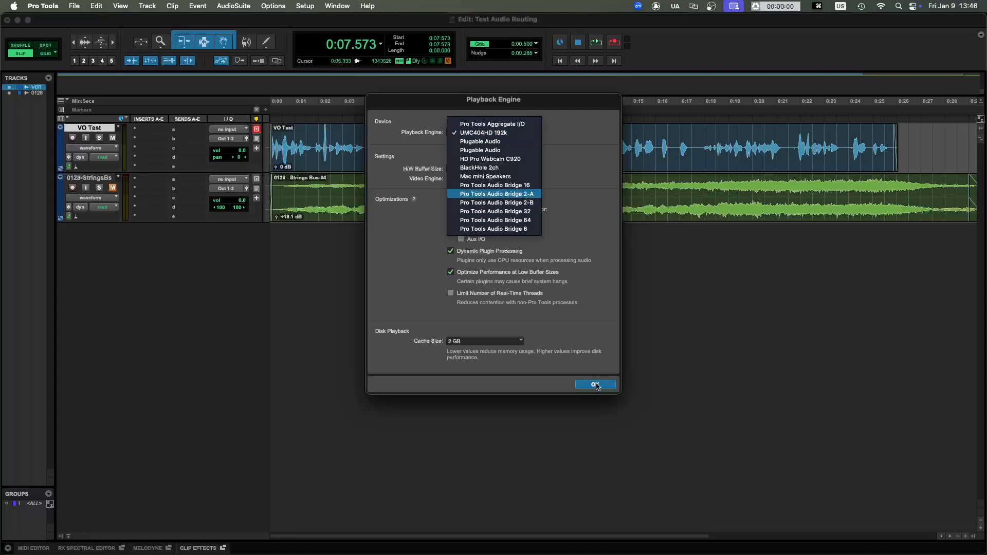
pyautogui.click(527, 196)
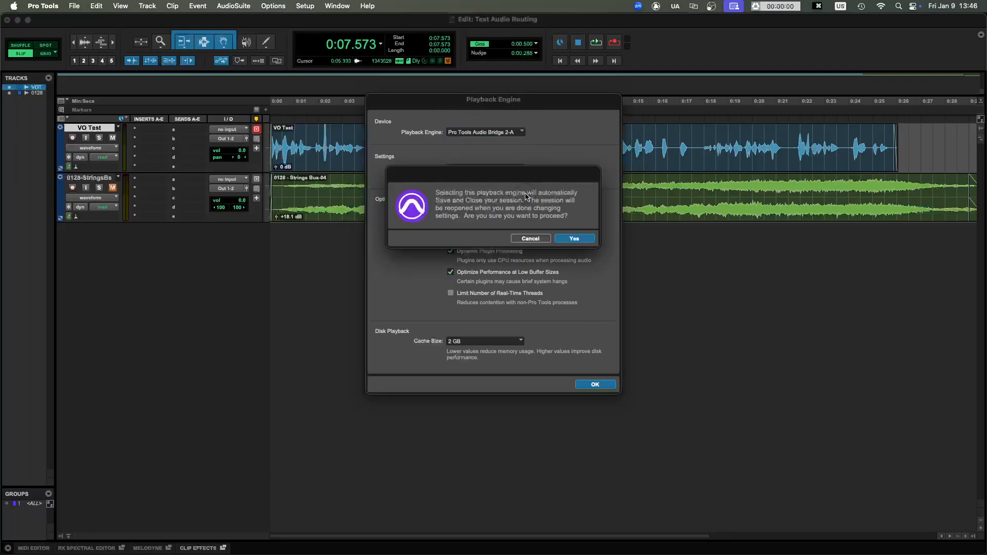
pyautogui.click(575, 239)
pyautogui.click(594, 385)
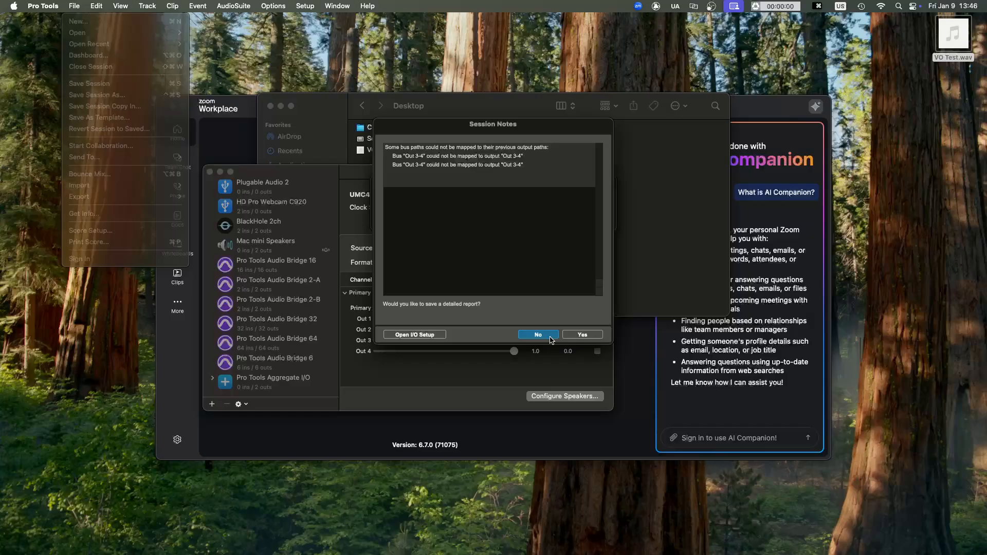
pyautogui.click(547, 335)
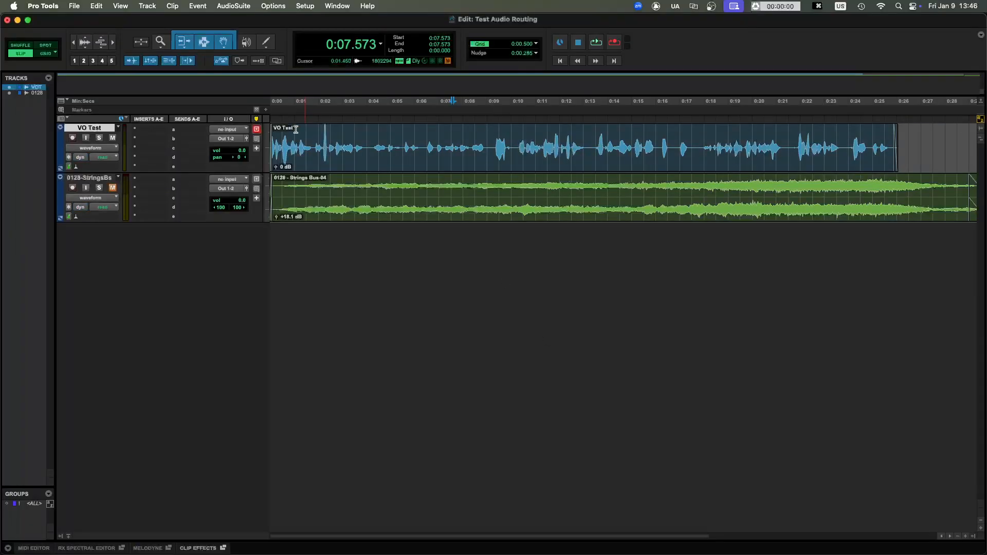
# - In Zoom's audio settings, set the microphone to Pro Tools Audio Bridge 2-A
pyautogui.click(333, 139)
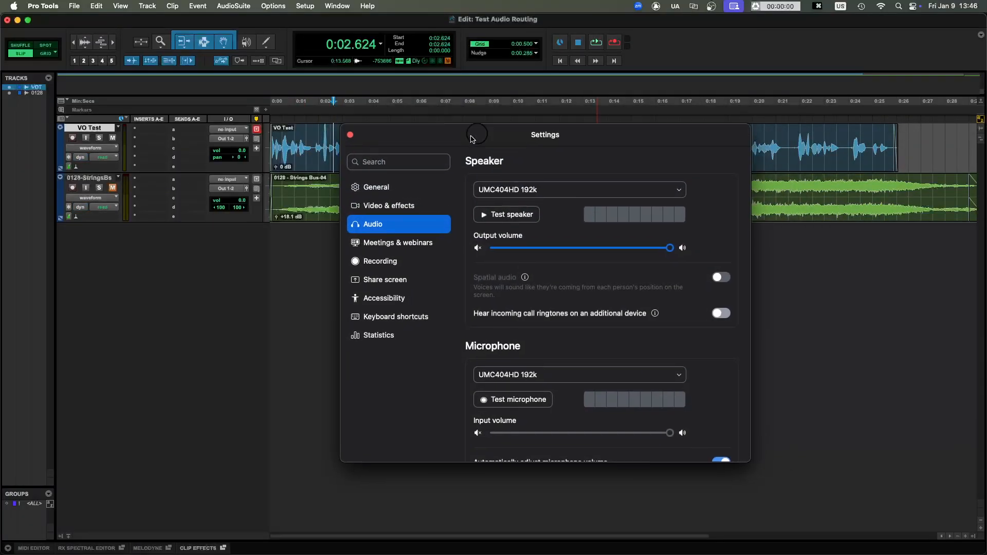
pyautogui.click(532, 390)
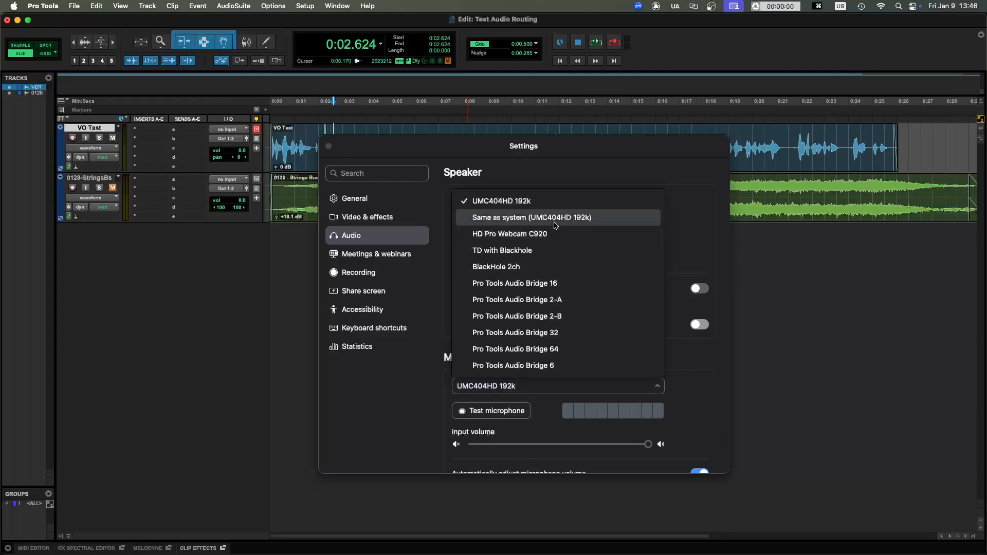
pyautogui.click(537, 304)
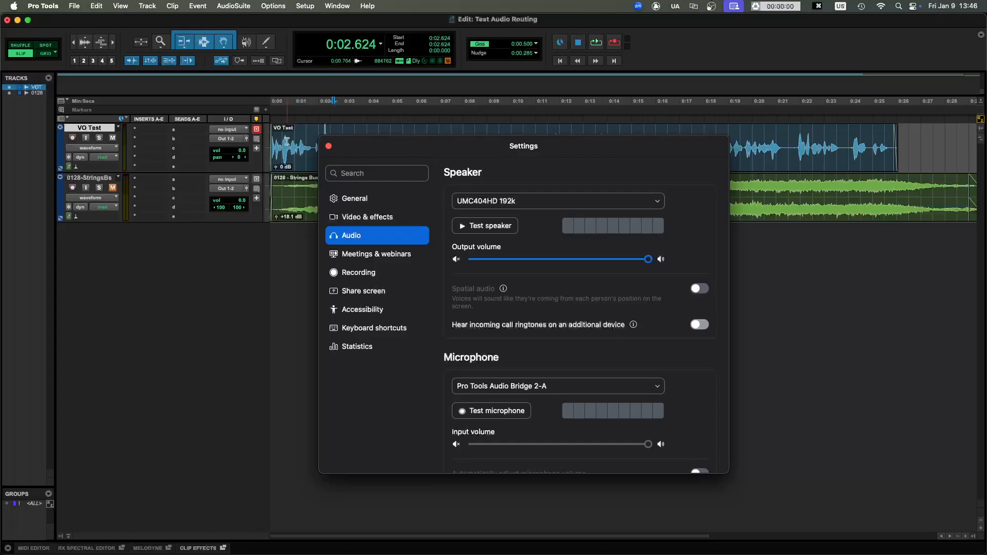
# - Play the session from 0:01.749 while checking Zoom's microphone level meter, and stop playback
pyautogui.moveTo(349, 147); pyautogui.dragTo(366, 204)
pyautogui.click(312, 134)
pyautogui.press('space')
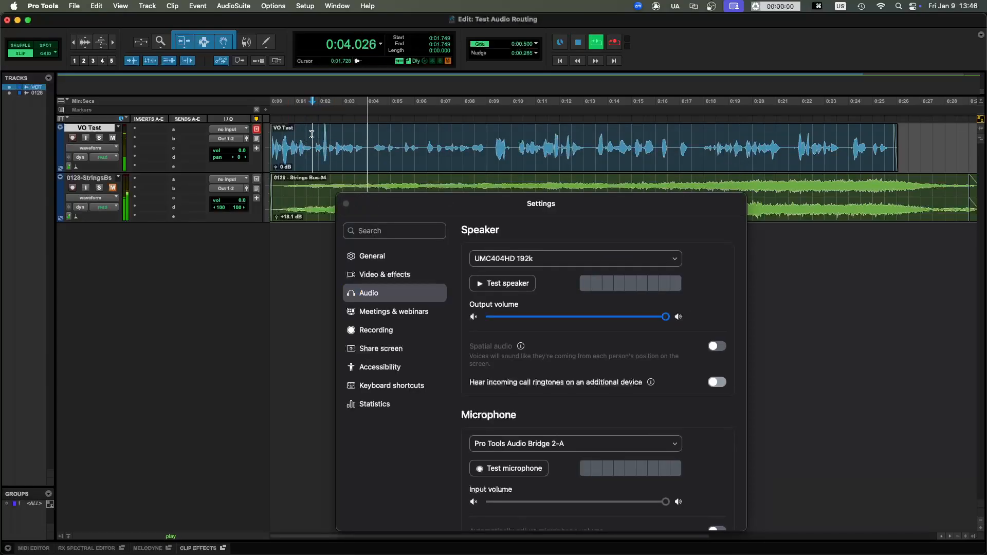
pyautogui.press('space')
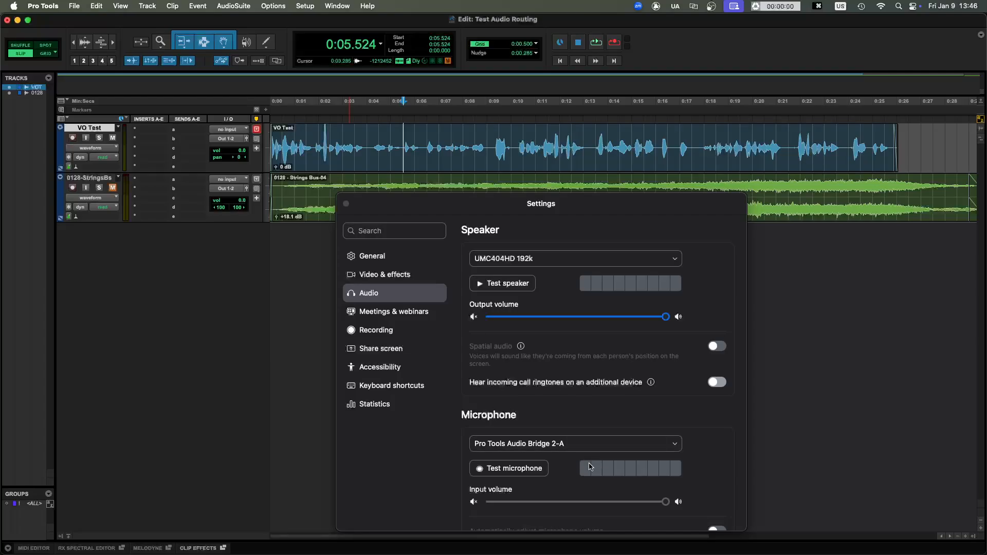
# - Switch Zoom's microphone to UMC404HD 192k and back to Pro Tools Audio Bridge 2-A
pyautogui.click(612, 448)
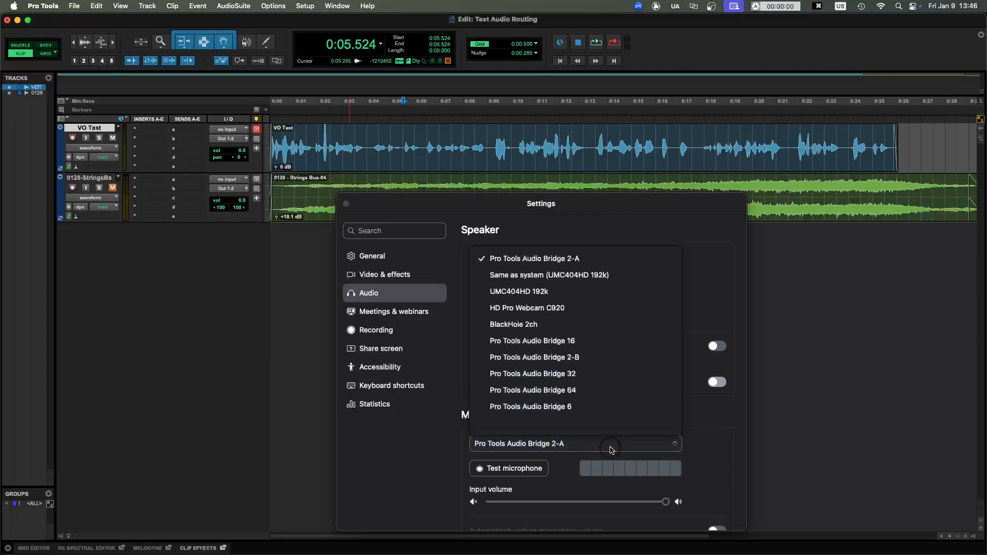
pyautogui.click(541, 292)
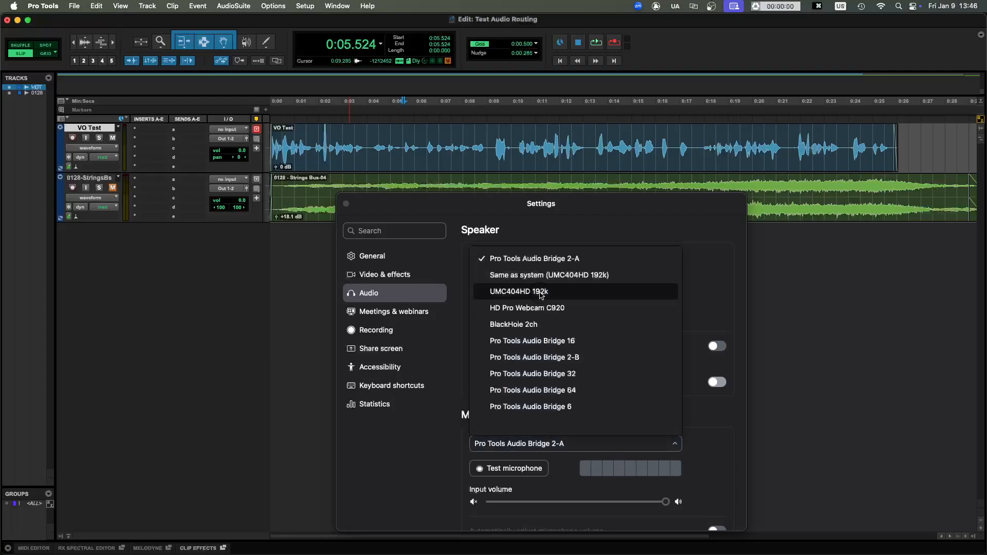
pyautogui.click(628, 445)
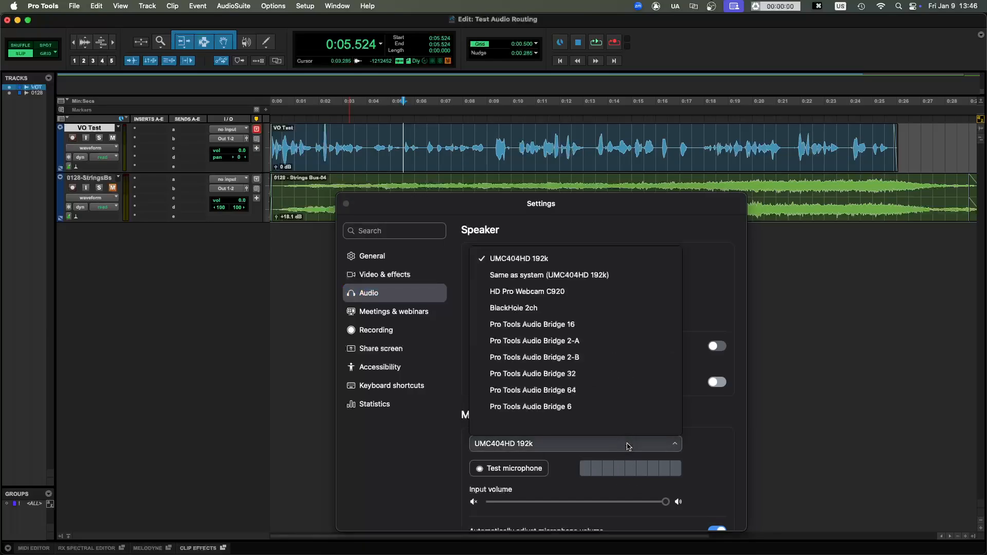
pyautogui.click(583, 342)
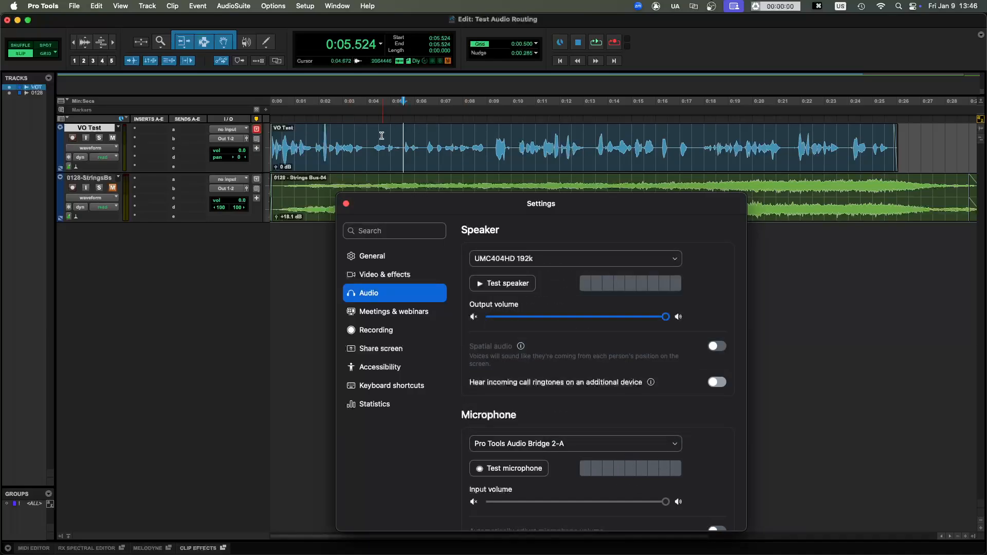
# - Play the session from its start while watching Zoom's microphone level meter, and stop playback
pyautogui.click(362, 133)
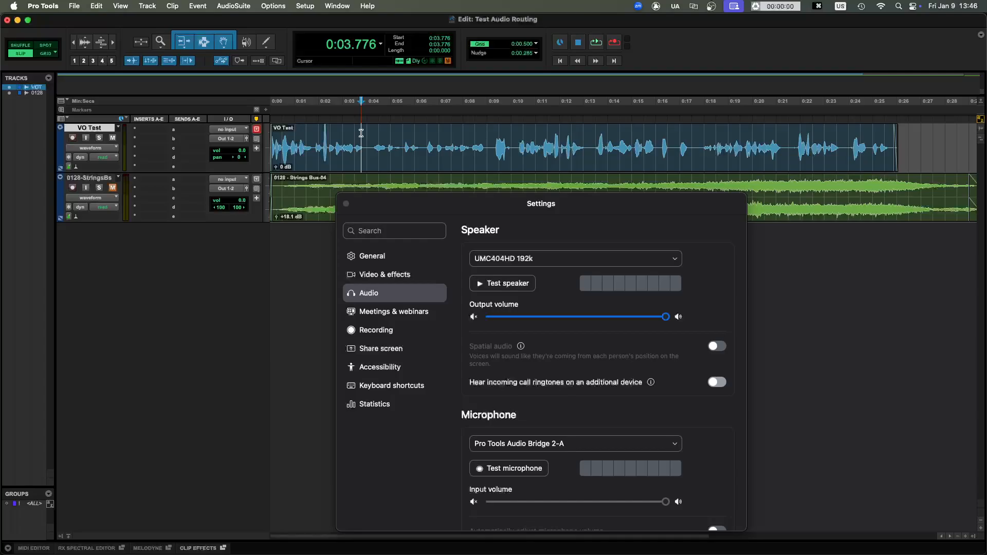
pyautogui.press('Return')
pyautogui.press('space')
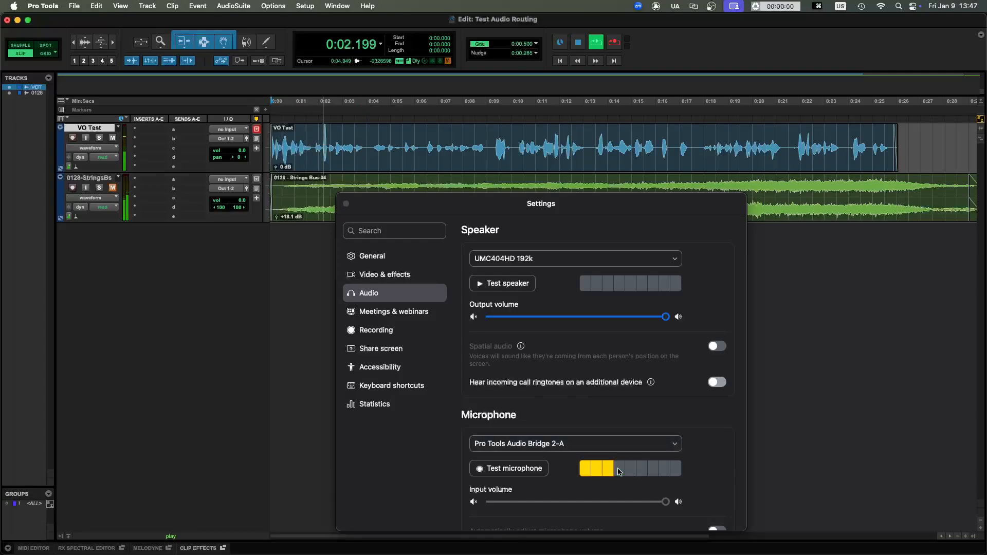
pyautogui.press('space')
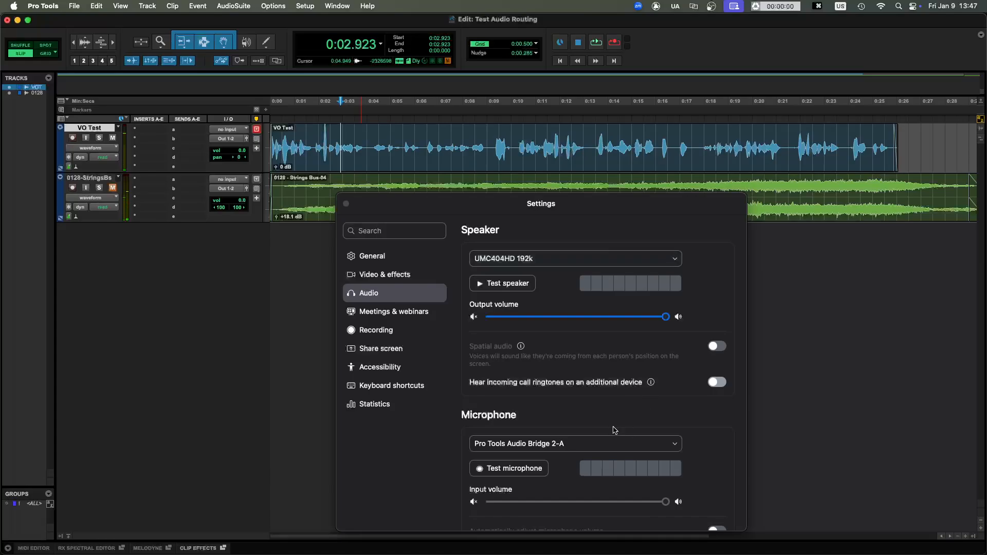
# - Close Zoom's settings window, keeping the selected microphone, and place the edit cursor on the VO Test track at 0:05.461
pyautogui.click(609, 444)
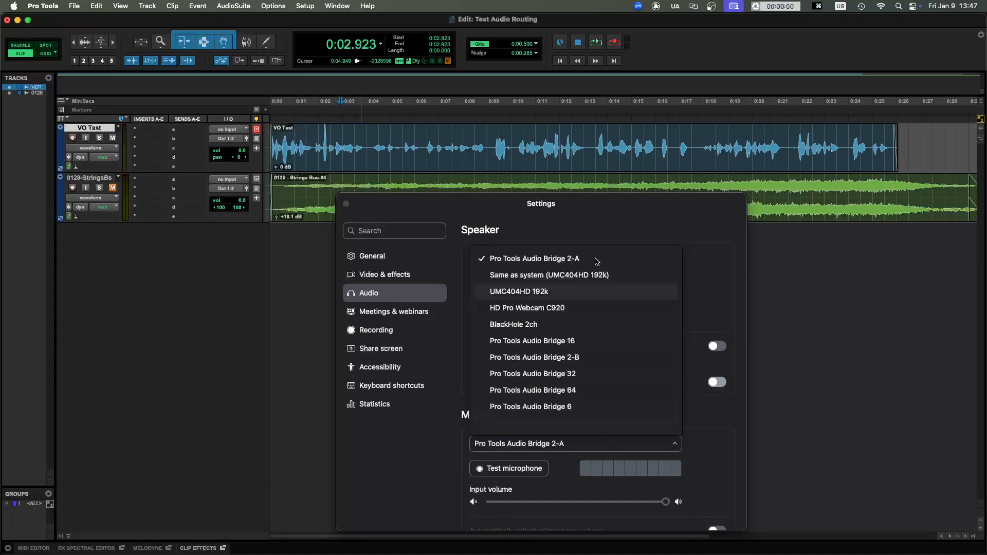
pyautogui.moveTo(570, 205); pyautogui.dragTo(608, 130)
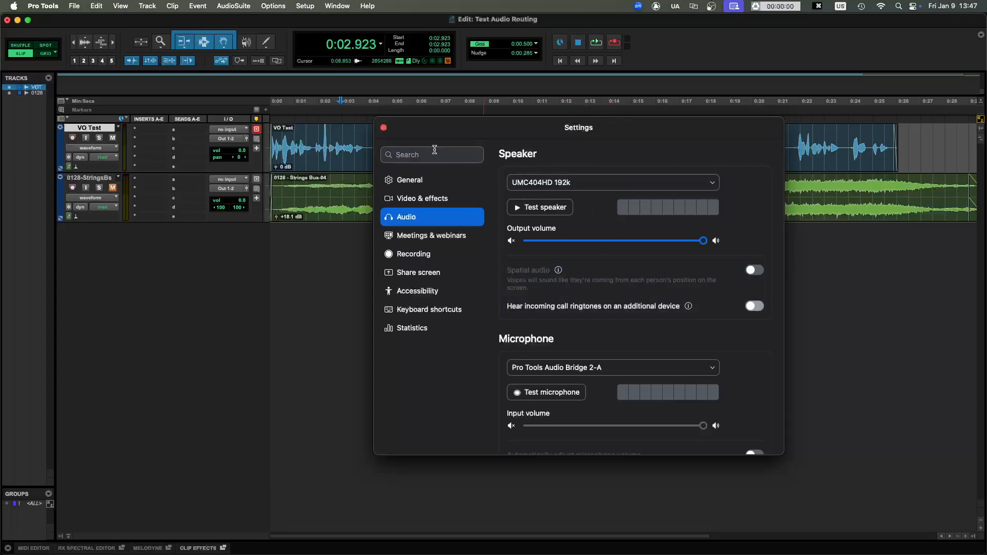
pyautogui.click(384, 128)
pyautogui.click(382, 127)
pyautogui.click(404, 146)
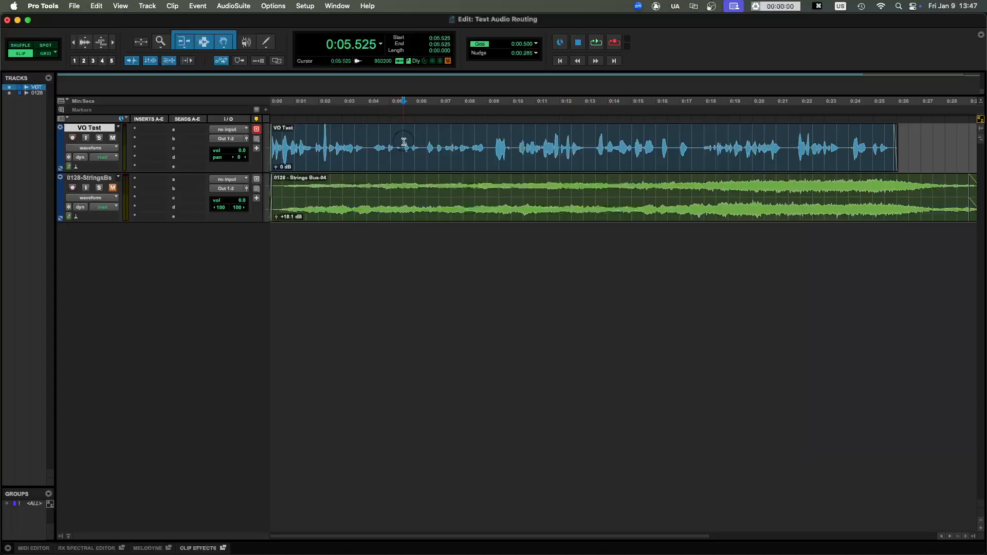
pyautogui.click(401, 140)
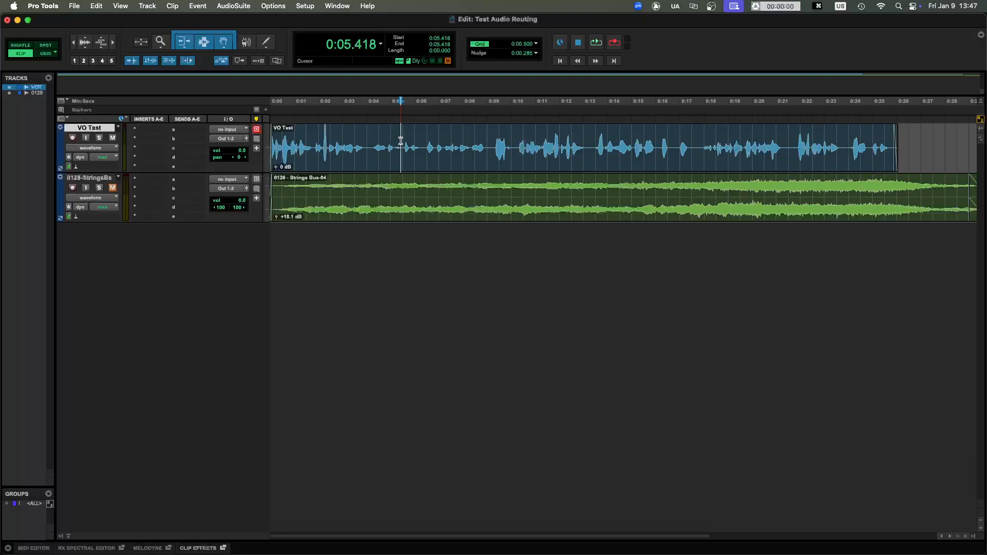
pyautogui.click(401, 139)
pyautogui.click(402, 138)
# - Review the available playback engine devices and keep Pro Tools Audio Bridge 2-A selected
pyautogui.click(303, 6)
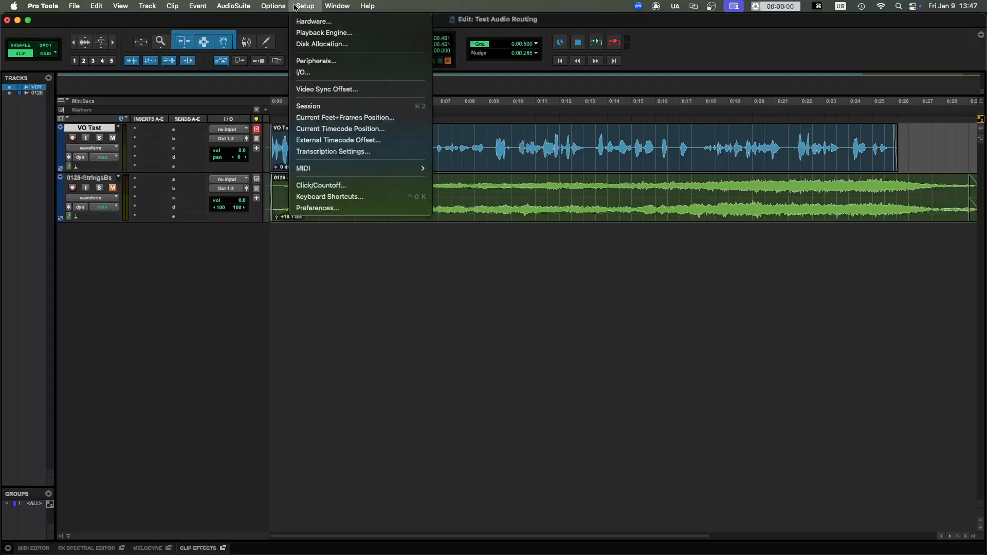
pyautogui.click(321, 33)
pyautogui.click(493, 133)
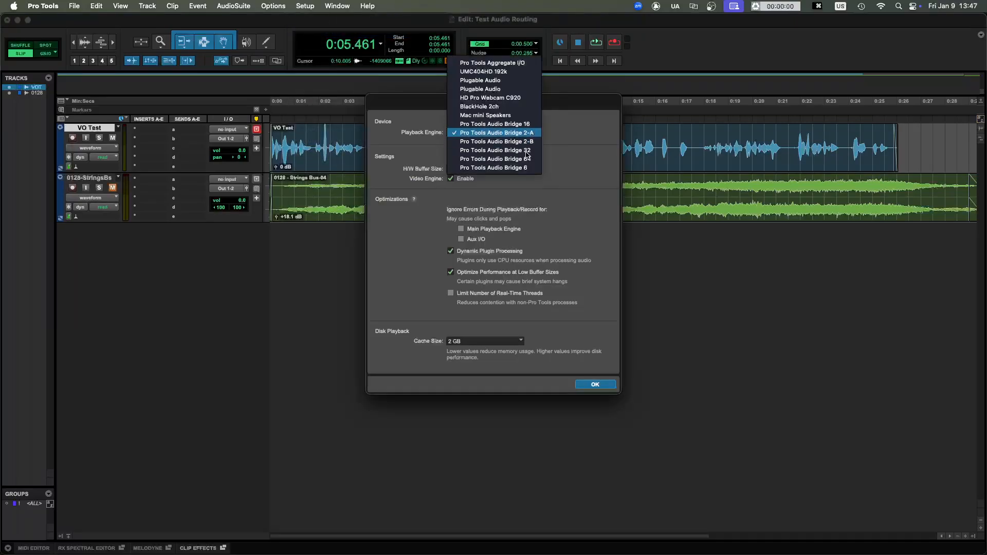
pyautogui.click(497, 133)
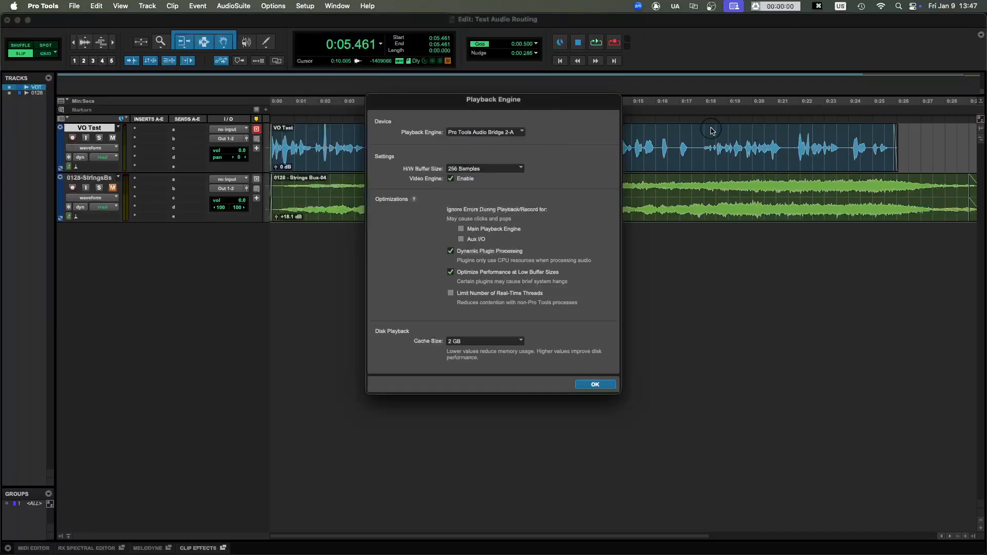
pyautogui.click(594, 387)
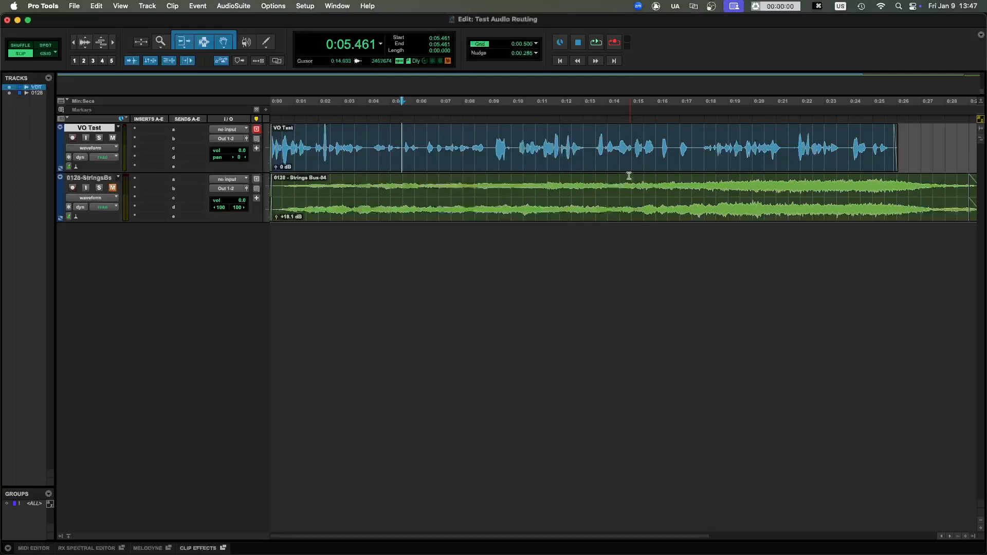
# - Save and close the Test Audio Routing session, and quit Pro Tools
pyautogui.click(618, 141)
pyautogui.press('super+s')
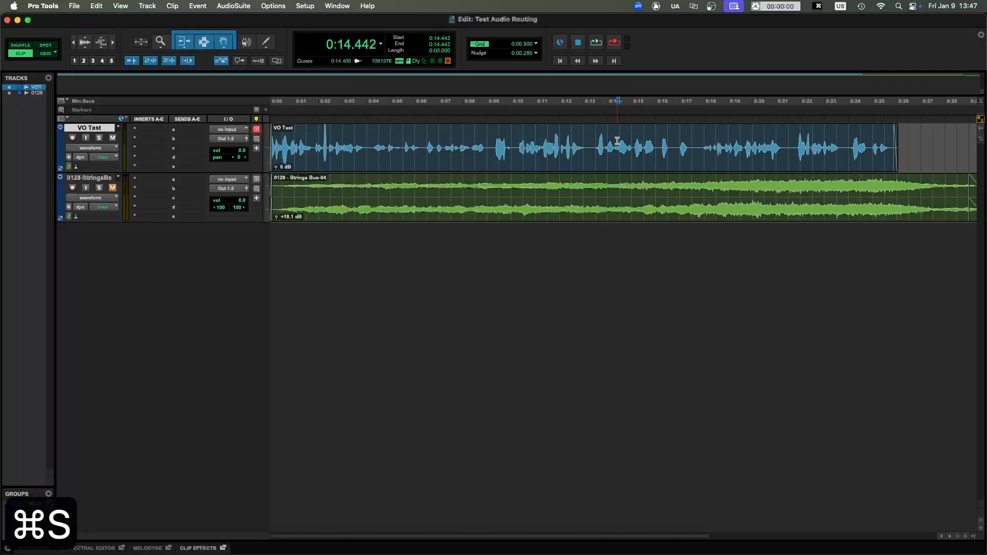
pyautogui.press('super+shift+w')
pyautogui.press('q')
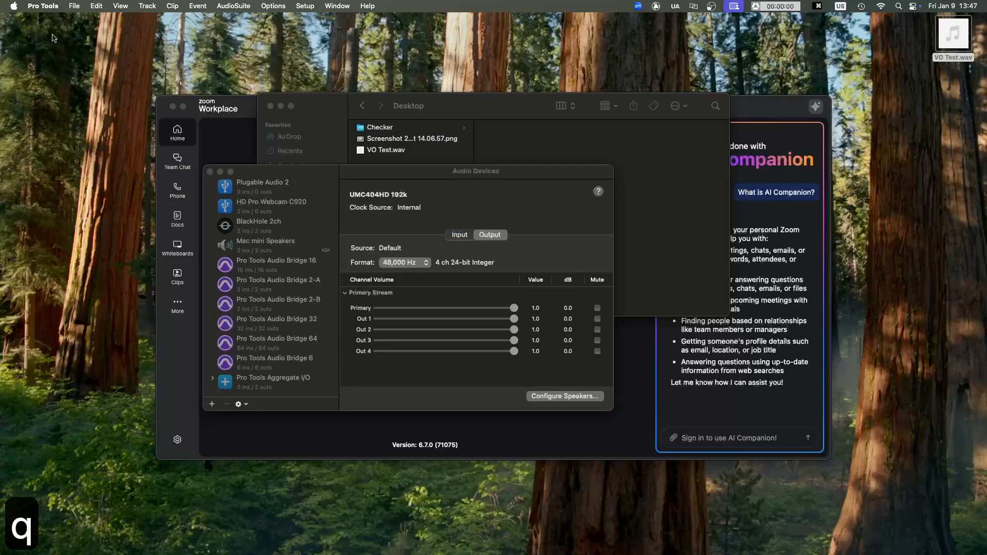
pyautogui.click(51, 6)
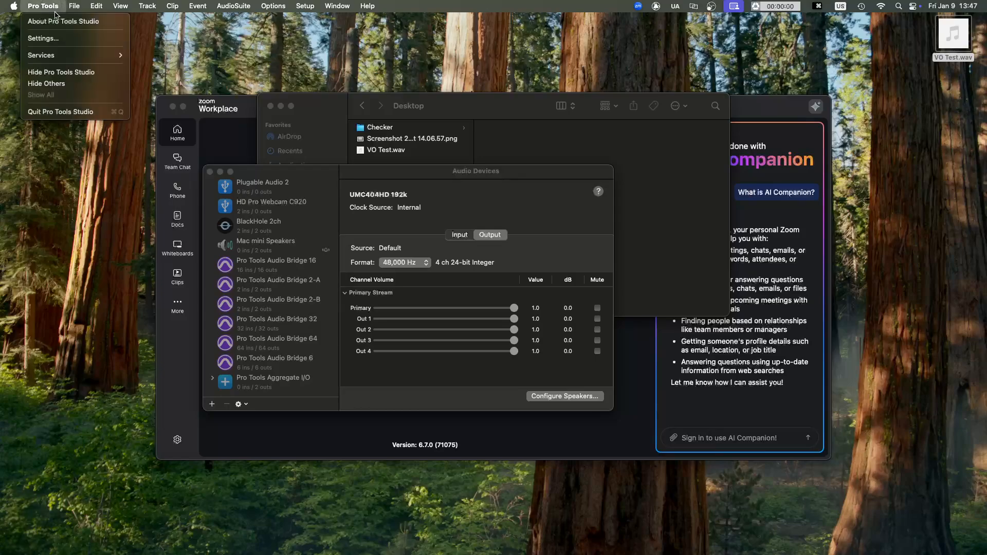
pyautogui.click(73, 113)
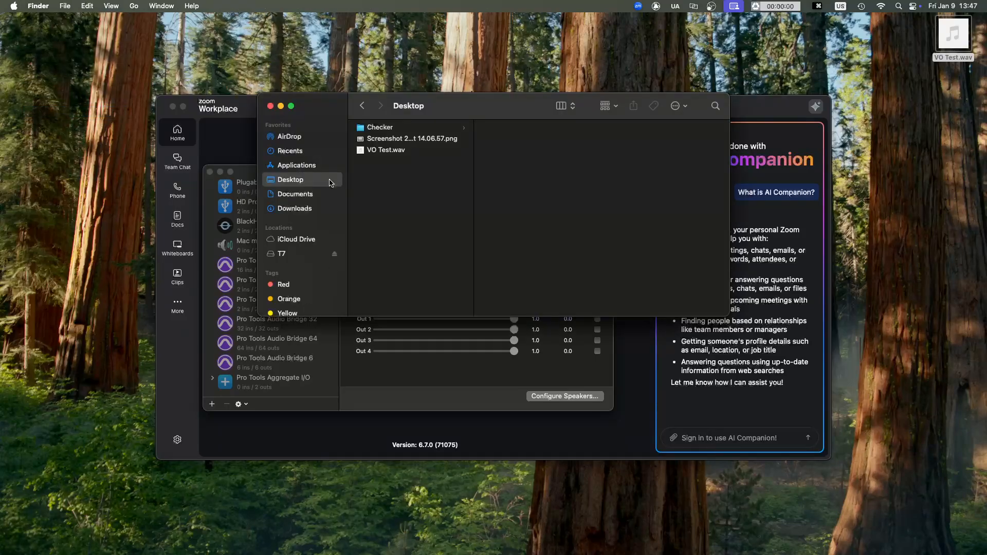
# - Close the Audio Devices window and quit Audio MIDI Setup
pyautogui.click(210, 172)
pyautogui.moveTo(555, 554)
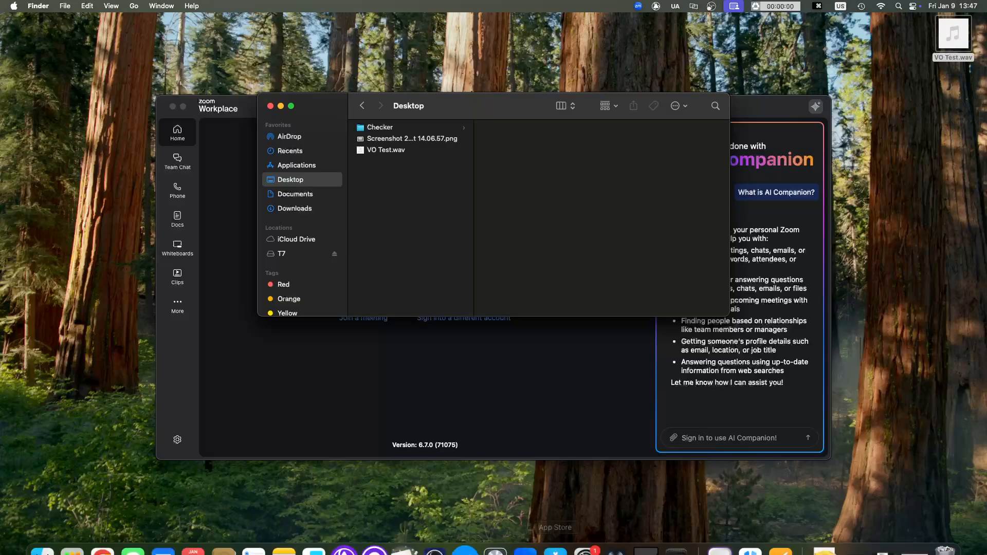
pyautogui.rightClick(679, 539)
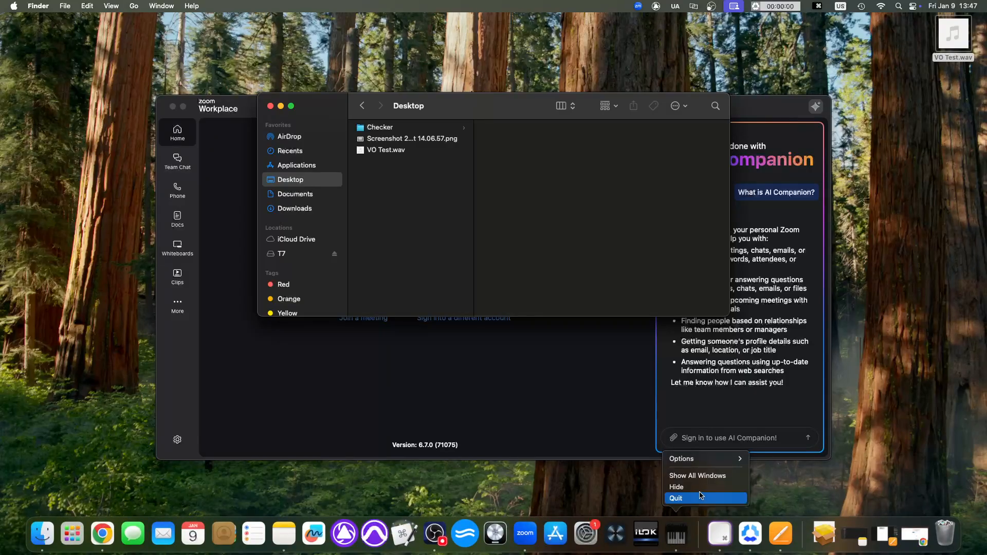
pyautogui.click(702, 498)
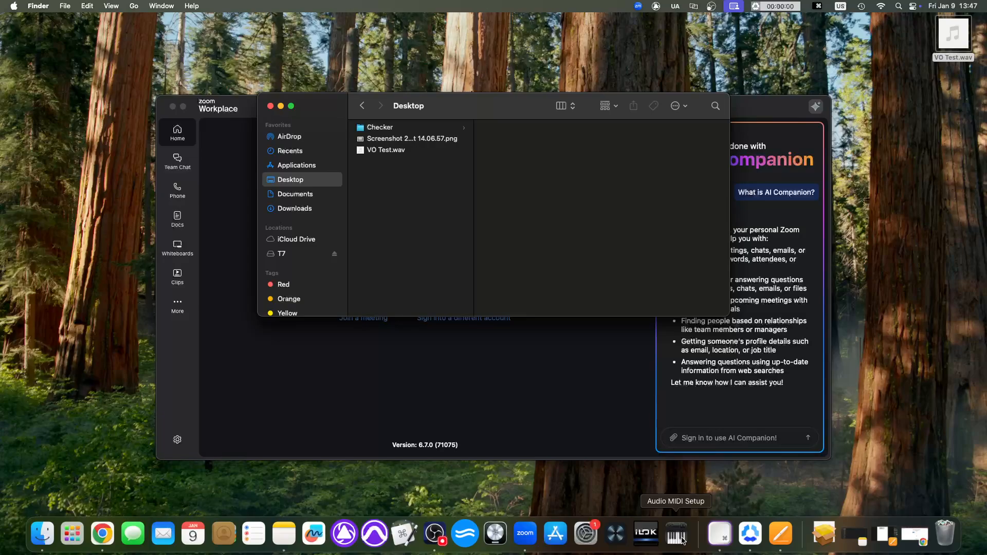
# - Find Audio MIDI Setup by searching for "audio", launch it, and move its Audio Devices window away from the Finder window's file list
pyautogui.press('super+space')
pyautogui.write('audio')
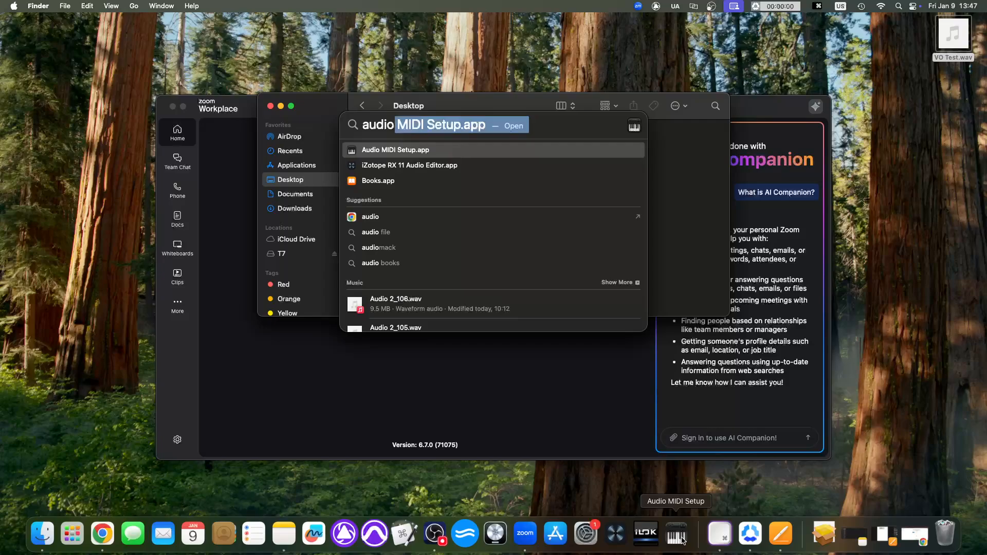
pyautogui.press('Return')
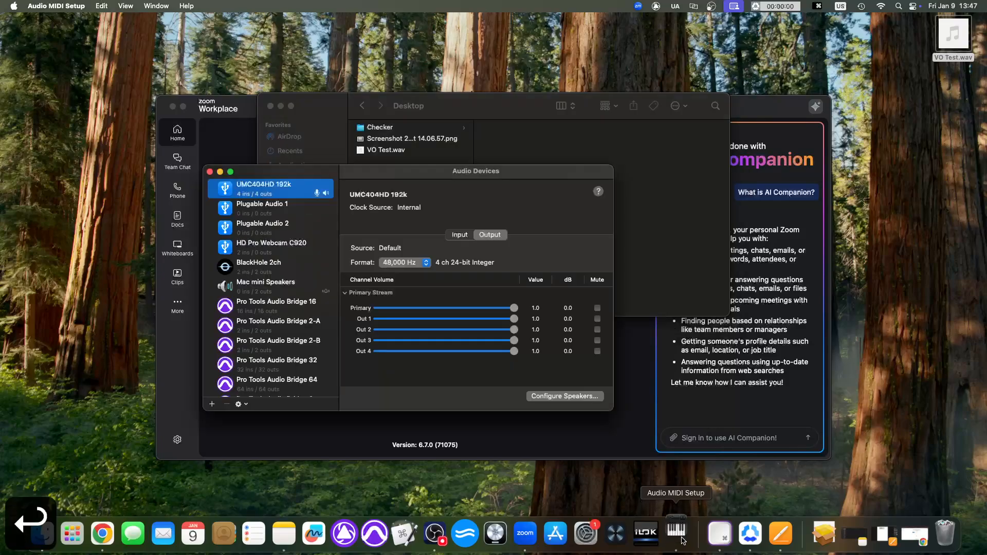
pyautogui.moveTo(391, 179); pyautogui.dragTo(659, 149)
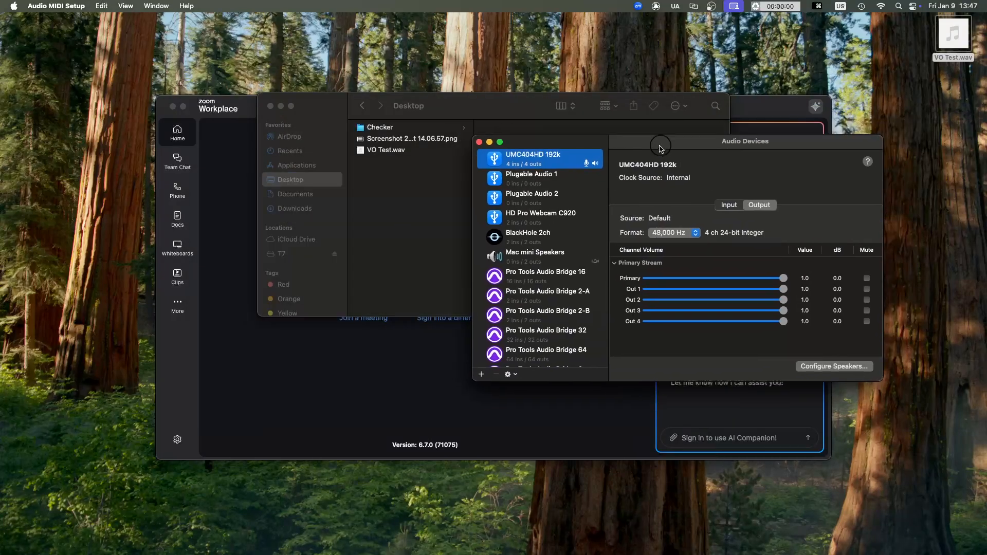
# - Create an aggregate device that combines UMC404HD 192k and Pro Tools Audio Bridge 2-A
pyautogui.scroll(-2, 514, 308)
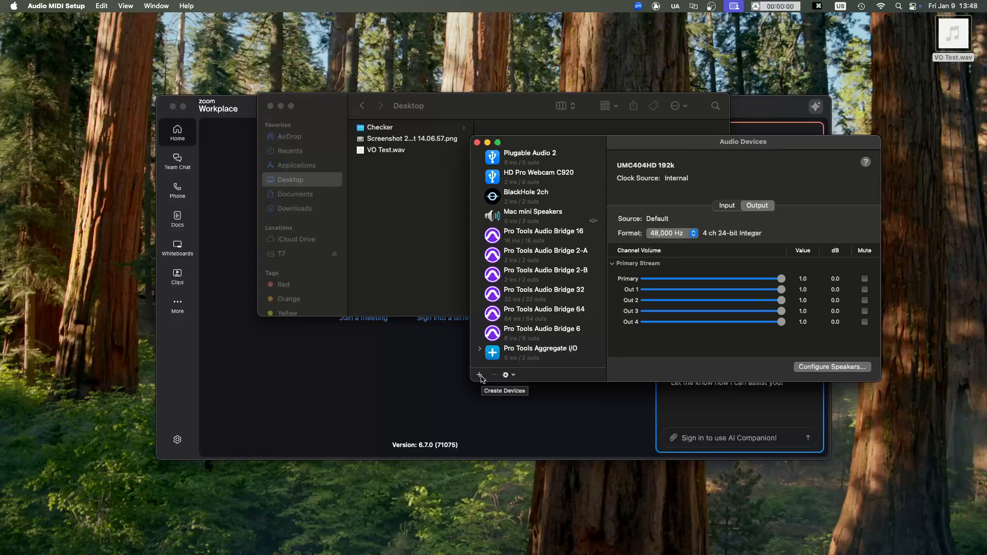
pyautogui.click(480, 376)
pyautogui.click(541, 390)
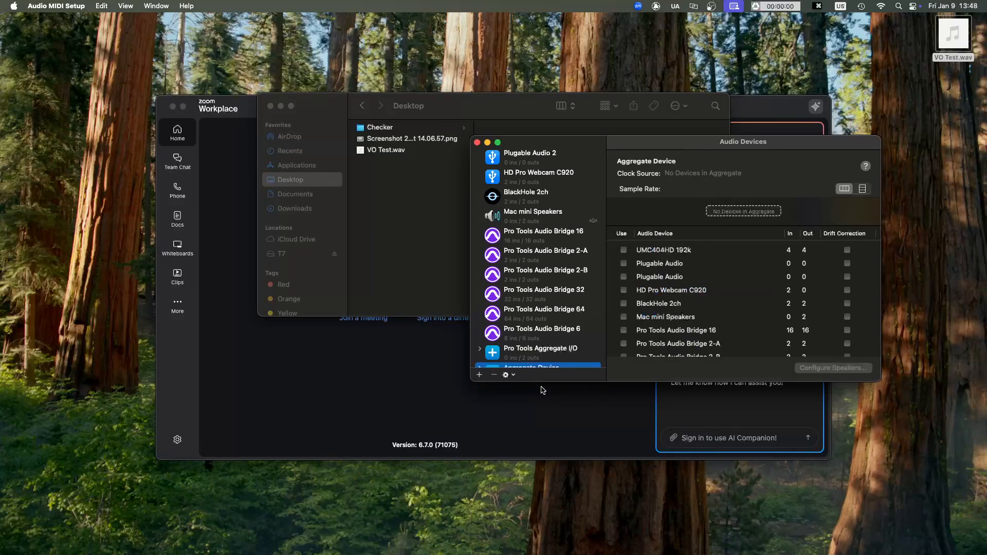
pyautogui.scroll(-2, 558, 290)
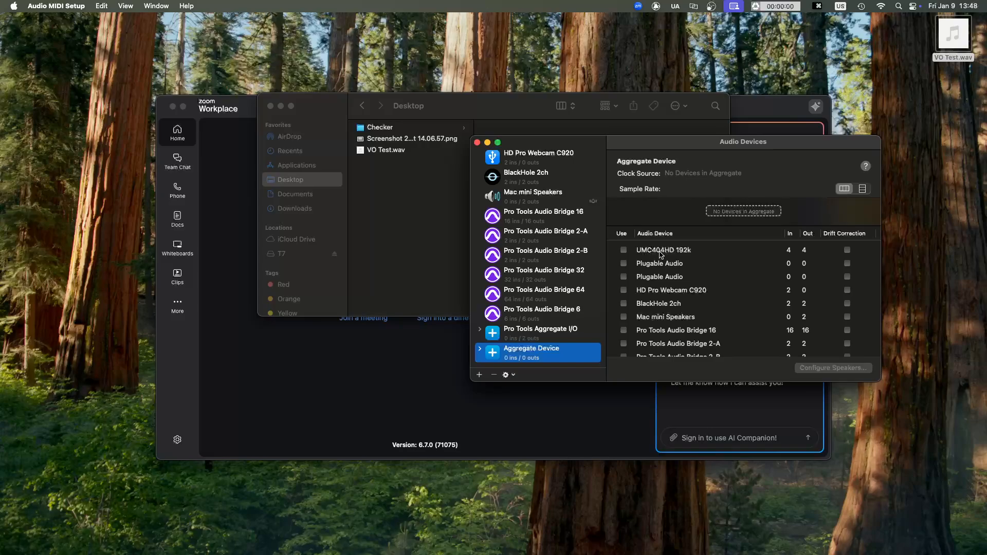
pyautogui.click(624, 251)
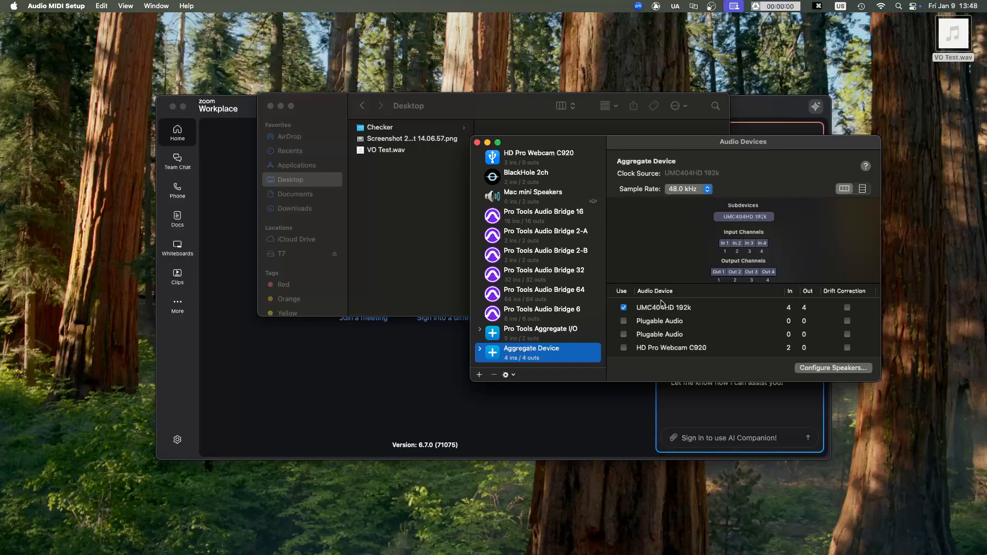
pyautogui.scroll(-5, 682, 316)
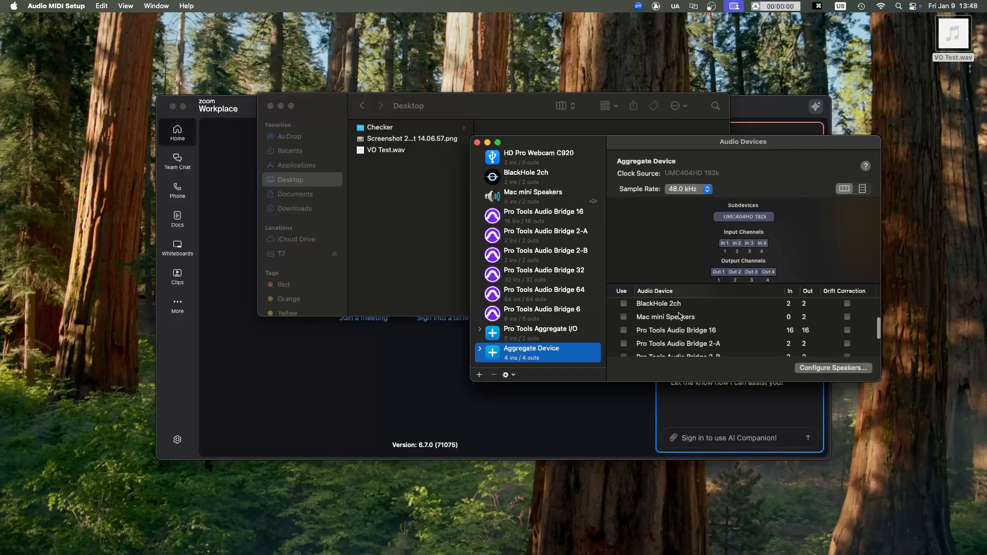
pyautogui.click(624, 344)
# - Enable drift correction for both devices in the aggregate and choose UMC404HD 192k as its clock source
pyautogui.click(848, 307)
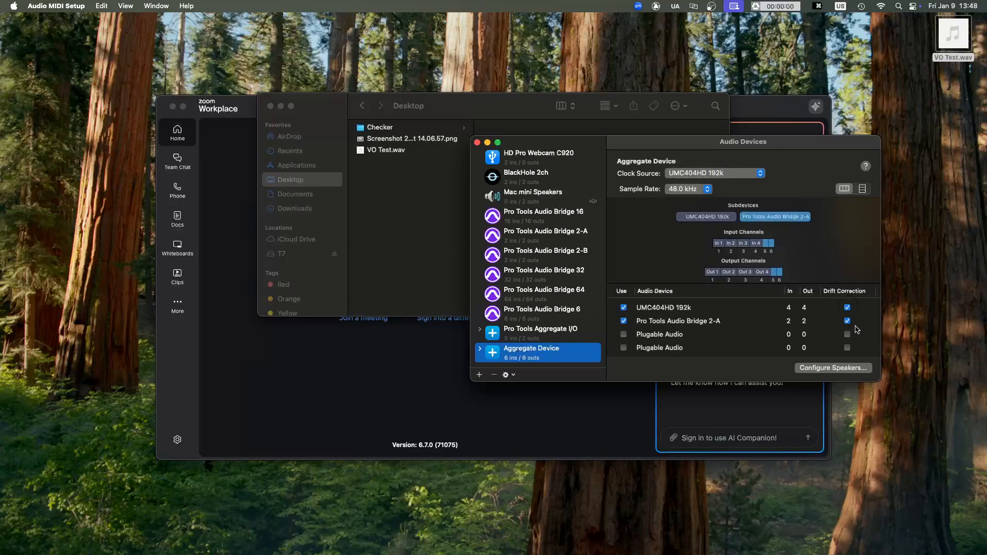
pyautogui.click(687, 177)
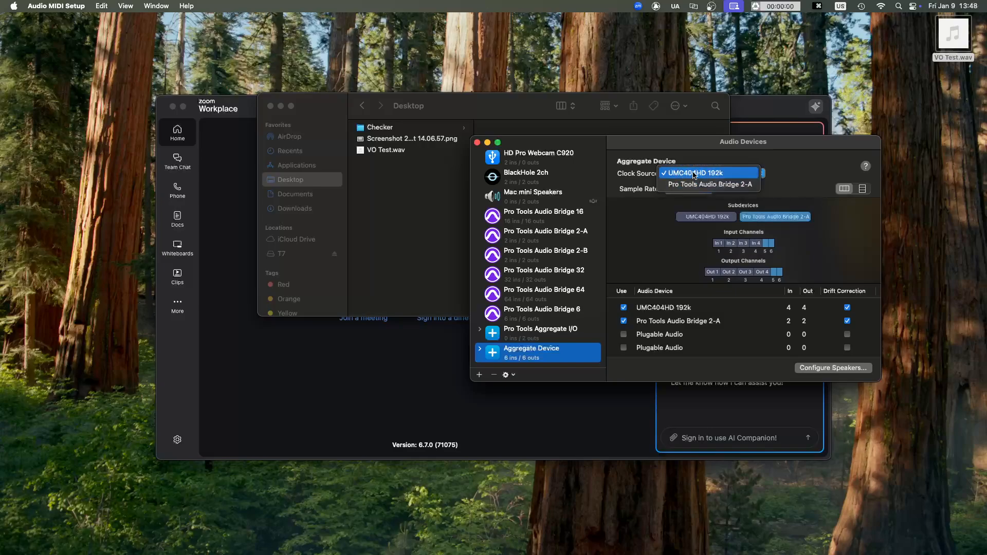
pyautogui.click(694, 174)
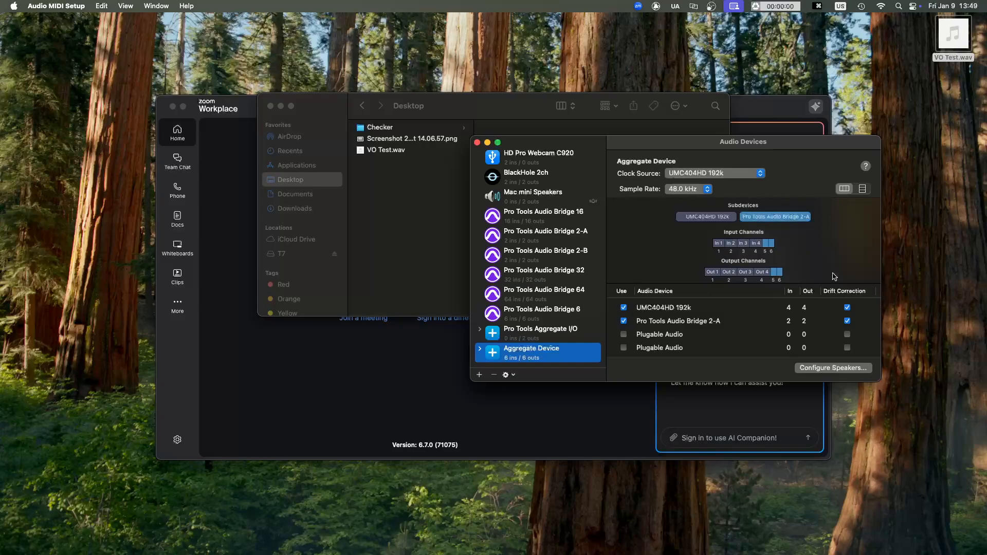
pyautogui.moveTo(545, 545)
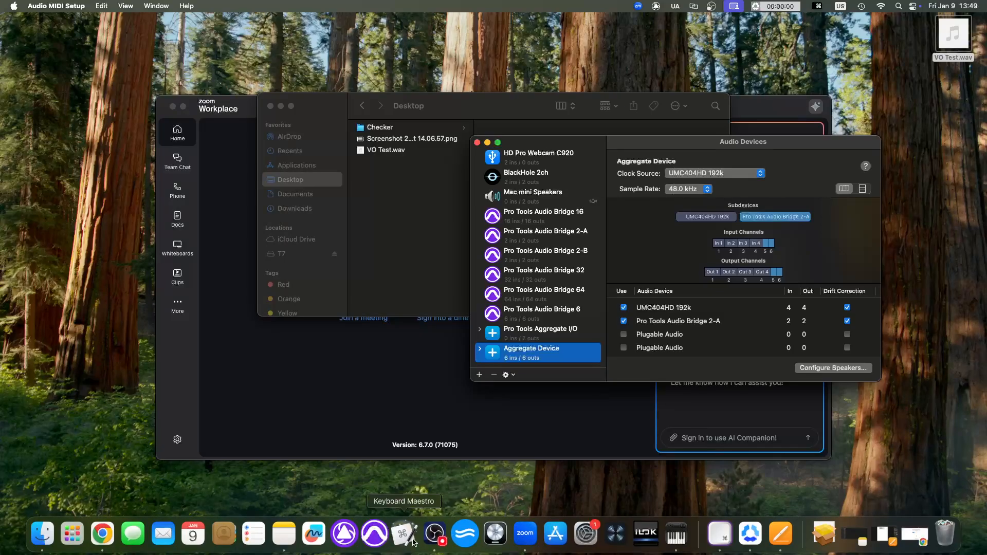
pyautogui.click(377, 537)
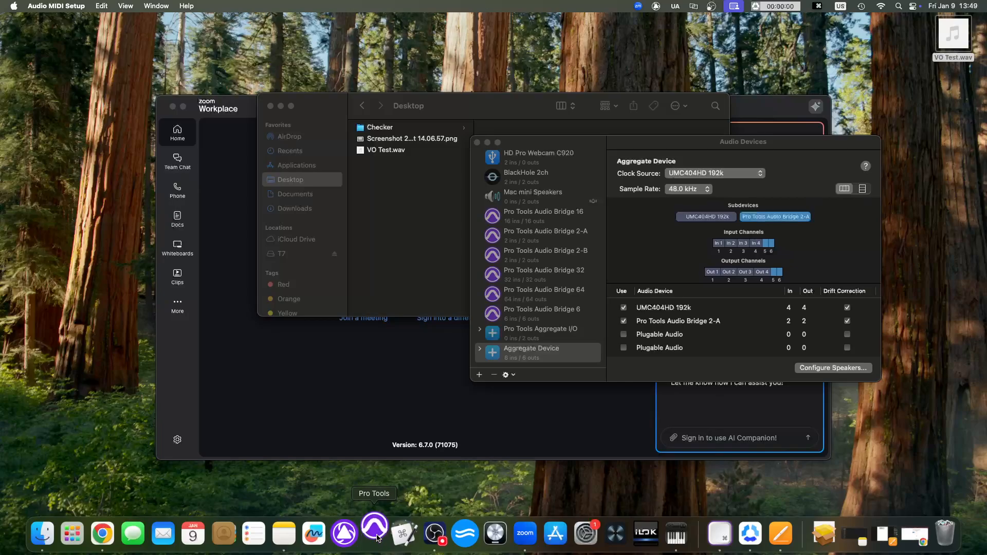
pyautogui.click(550, 349)
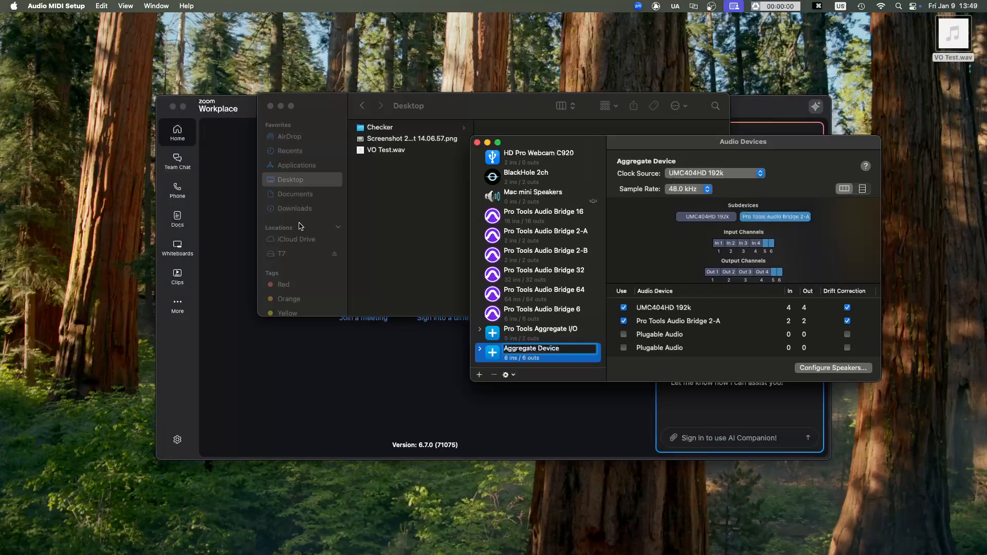
pyautogui.rightClick(375, 527)
pyautogui.click(379, 498)
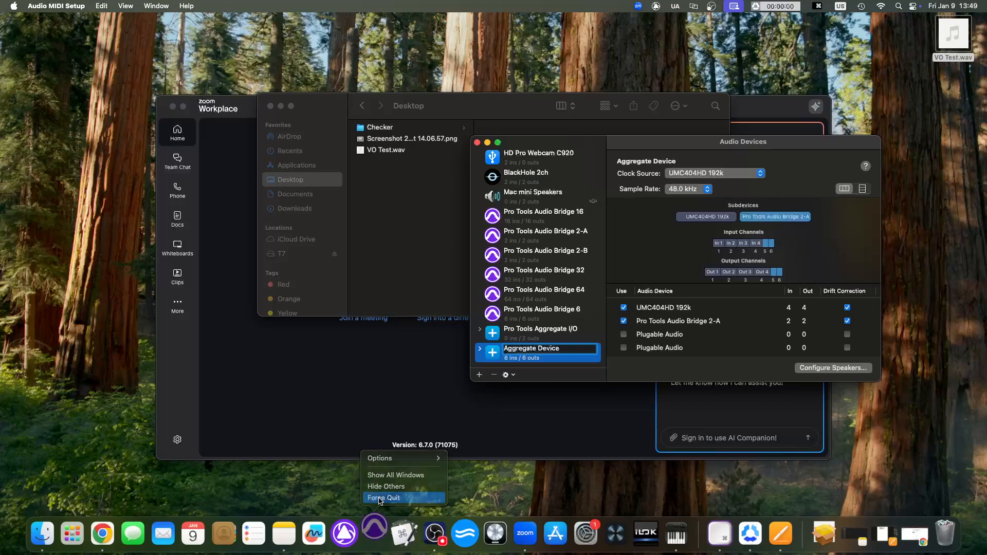
pyautogui.rightClick(384, 541)
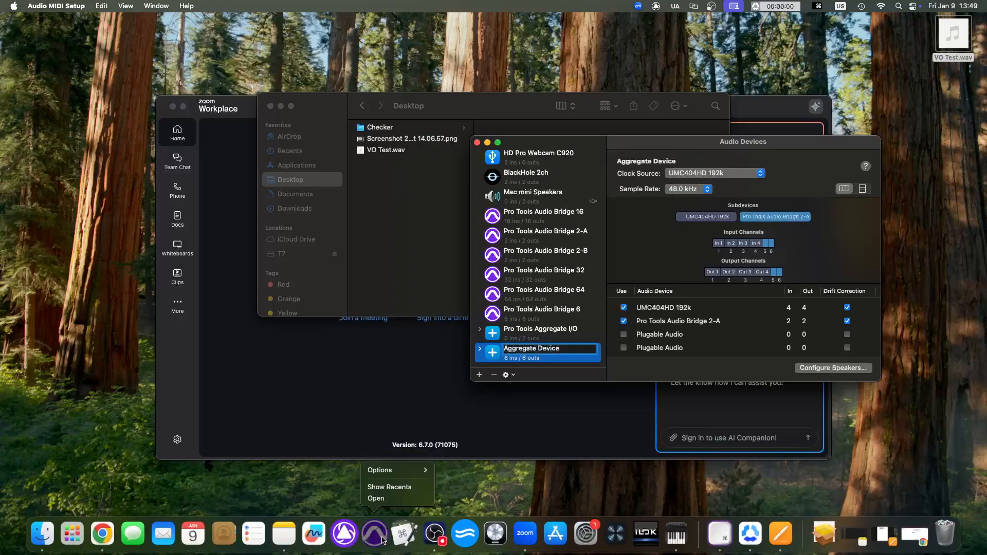
# - Rename the new aggregate device as TD meeting
pyautogui.click(550, 353)
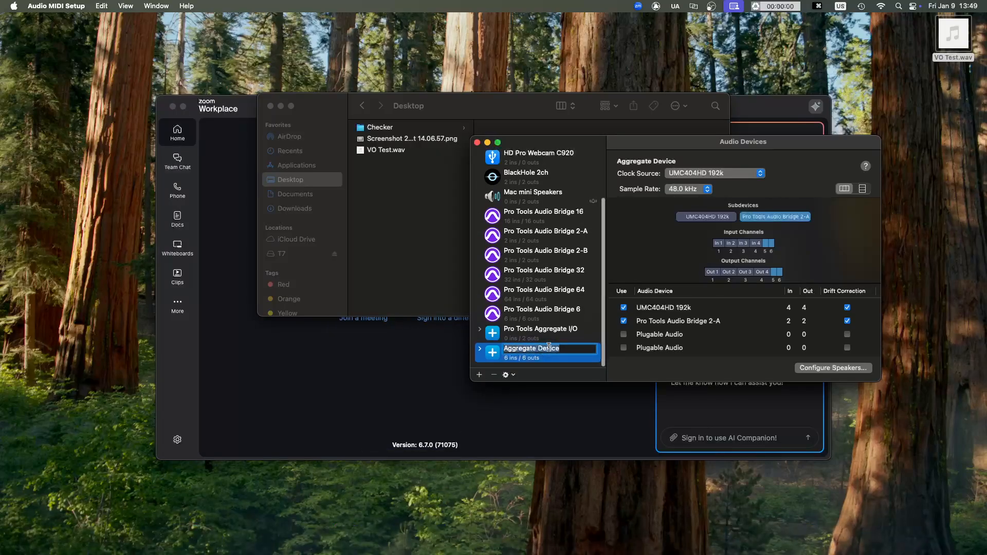
pyautogui.write('TD')
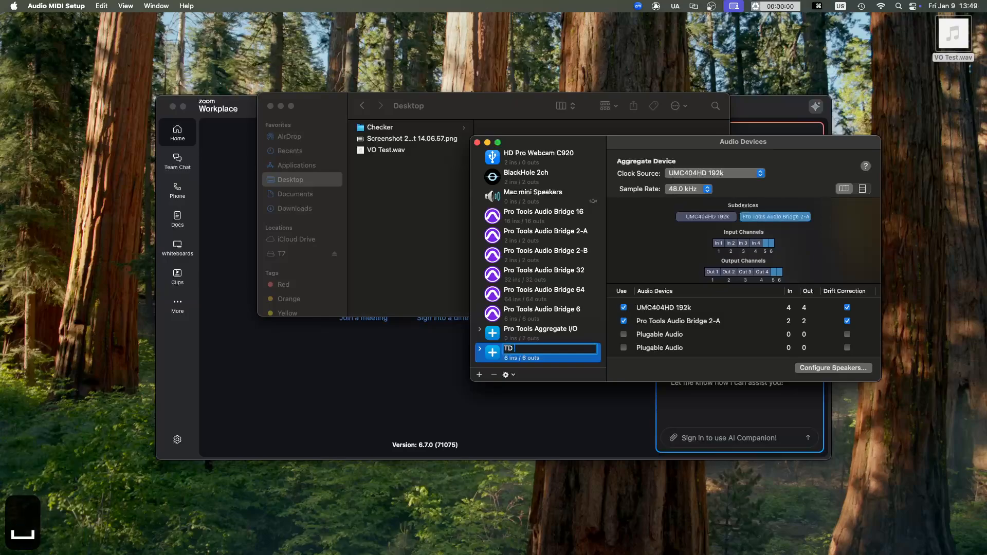
pyautogui.write(' meeting')
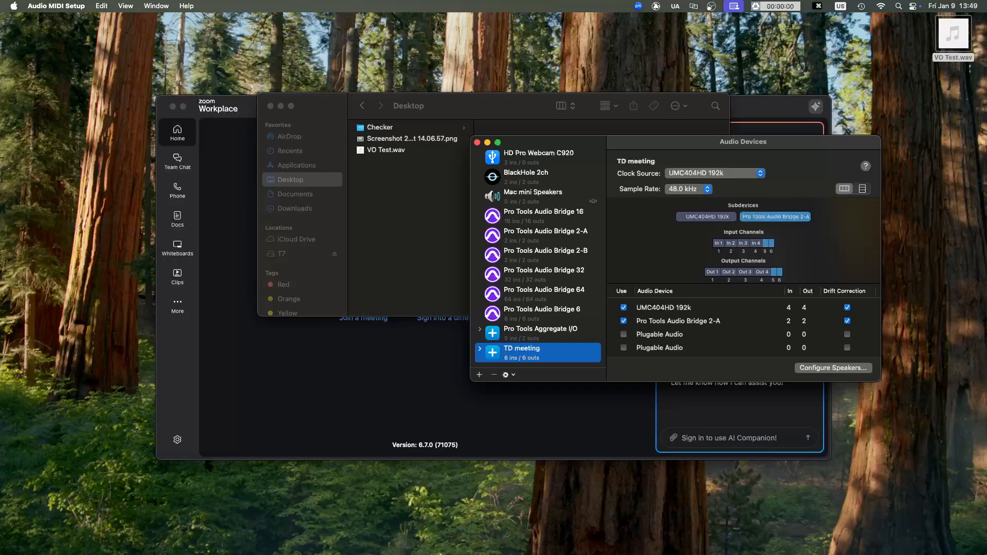
# - Switch to Pro Tools by launching it without reopening its previous windows, and dismiss the new session dialog
pyautogui.click(375, 538)
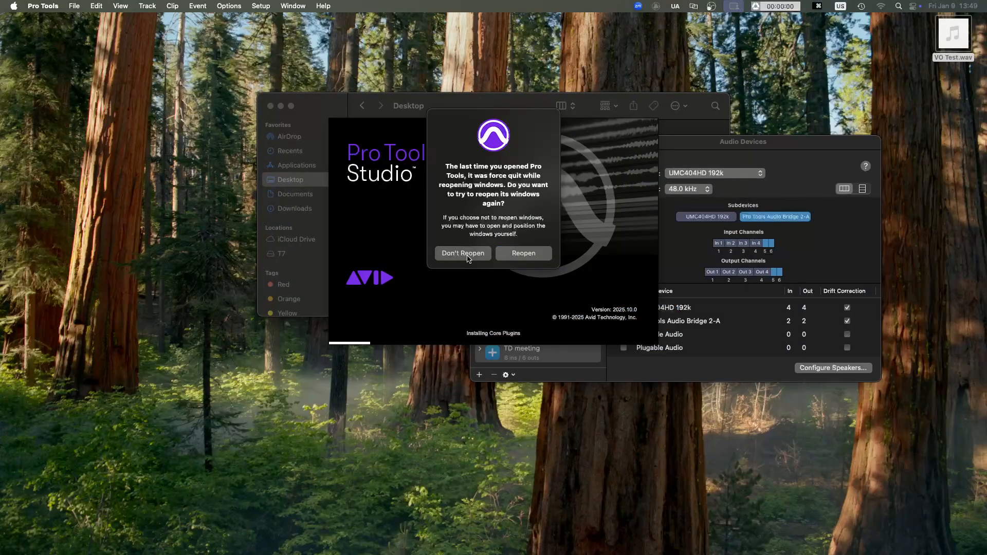
pyautogui.click(466, 255)
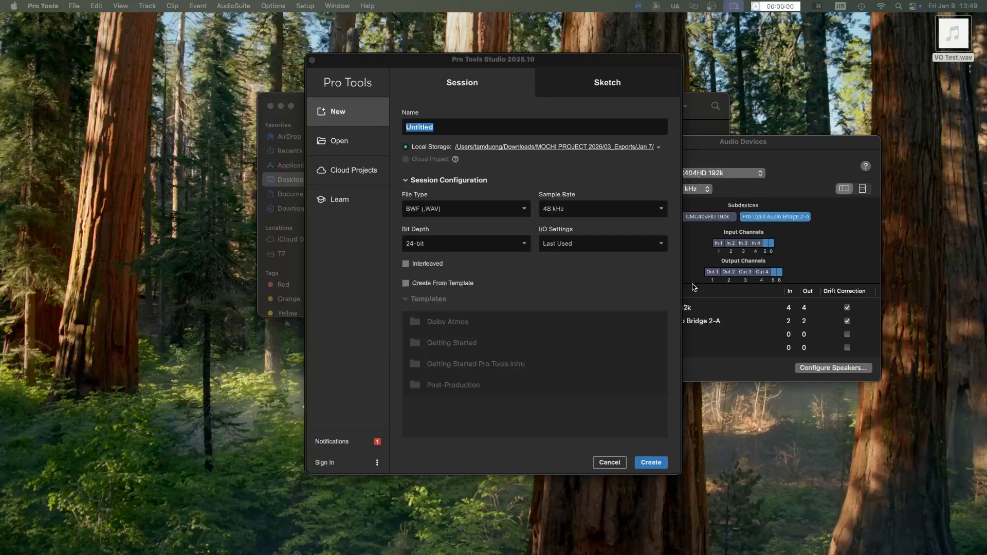
pyautogui.click(608, 463)
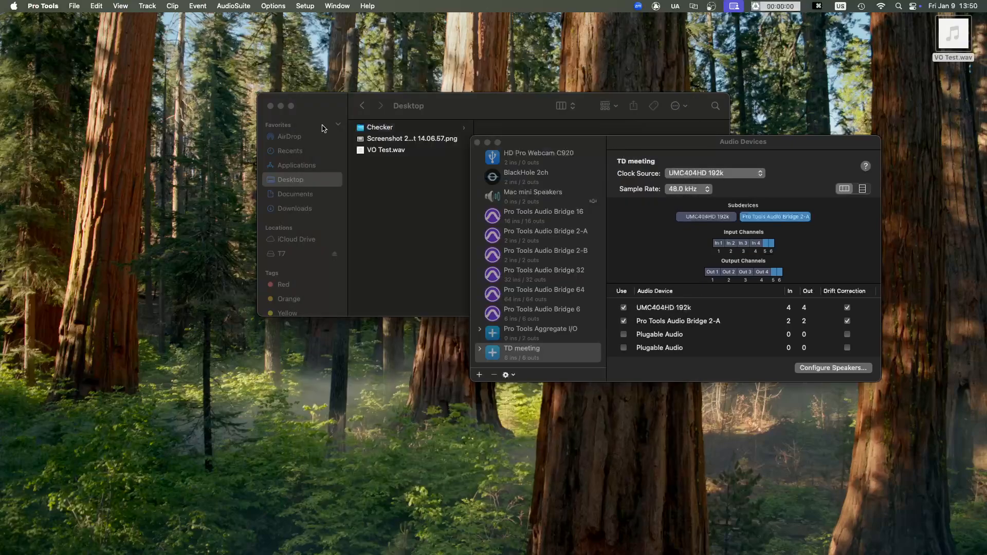
# - Set the Pro Tools playback engine to the TD meeting device
pyautogui.click(305, 6)
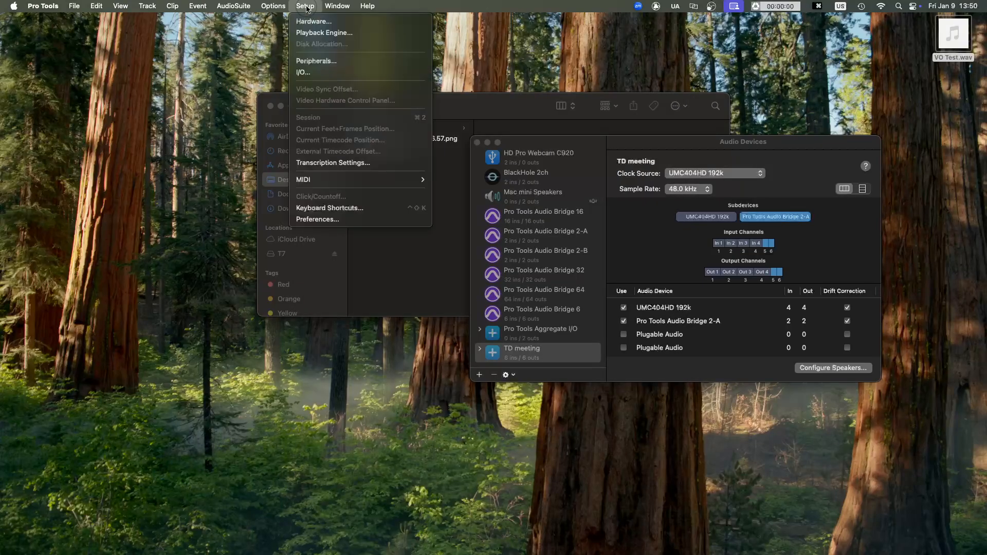
pyautogui.click(315, 33)
pyautogui.click(480, 135)
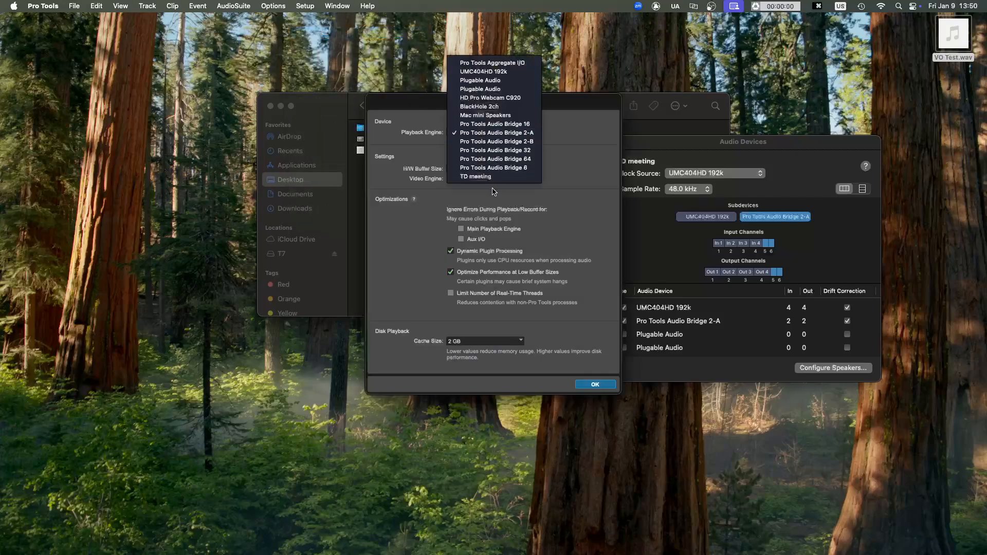
pyautogui.click(477, 177)
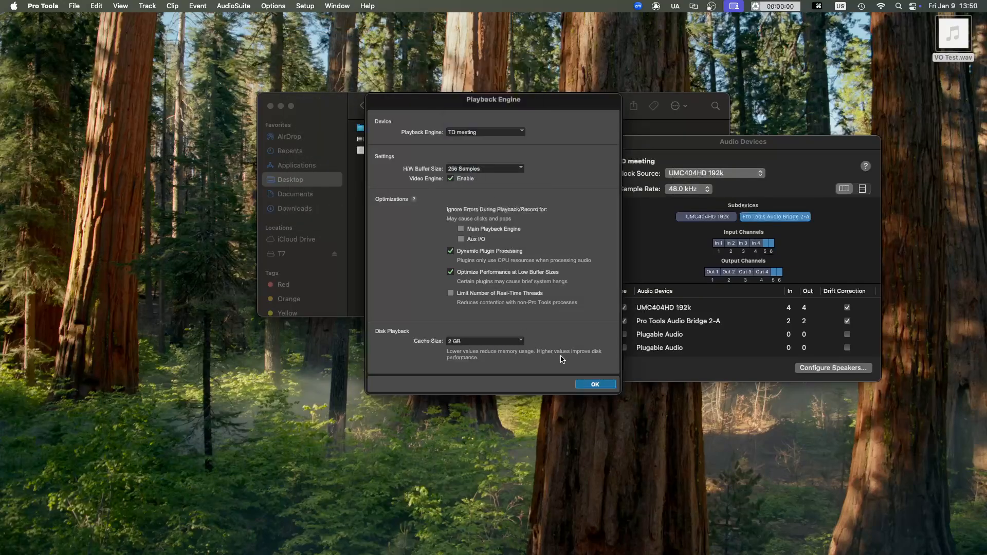
pyautogui.click(595, 384)
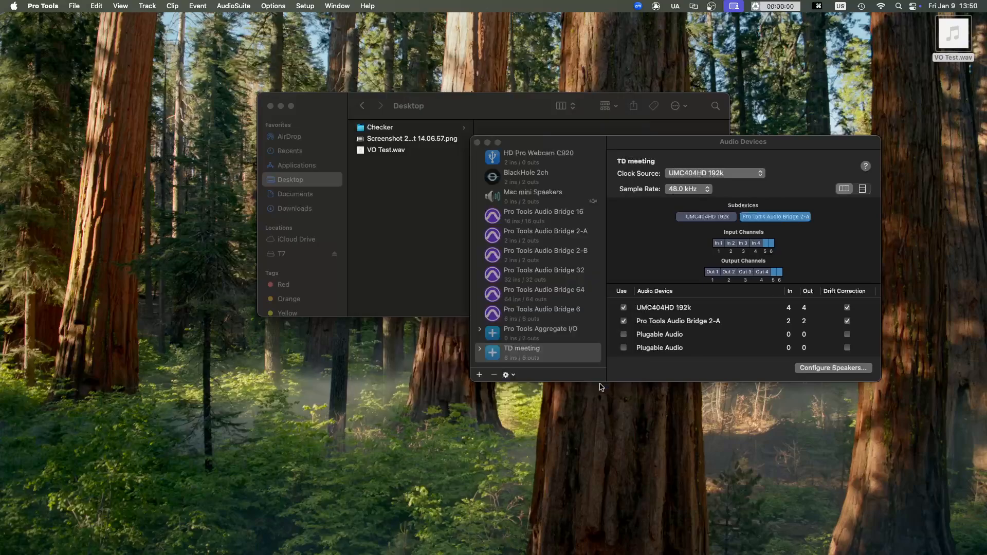
# - Open the recent session Test Audio Routing
pyautogui.click(74, 6)
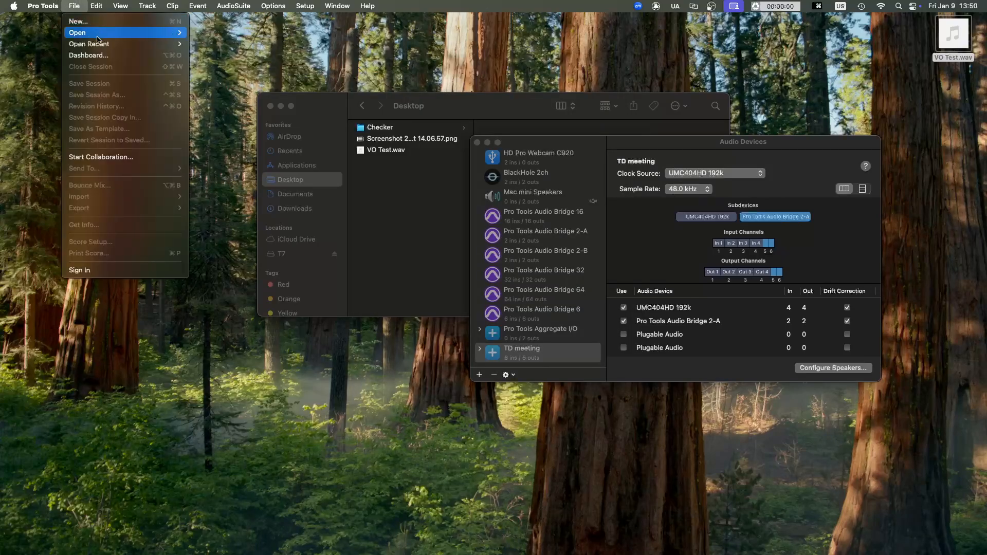
pyautogui.moveTo(97, 44)
pyautogui.click(263, 45)
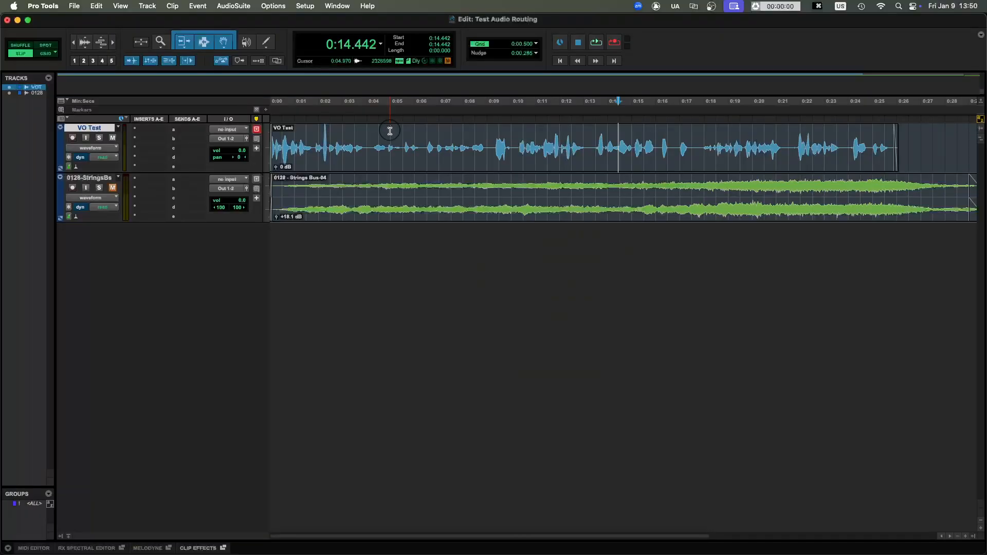
# - Return the playback cursor to the start of the session timeline
pyautogui.click(395, 131)
pyautogui.press('r')
pyautogui.press('r')
pyautogui.press('r')
pyautogui.press('t')
pyautogui.press('t')
pyautogui.press('t')
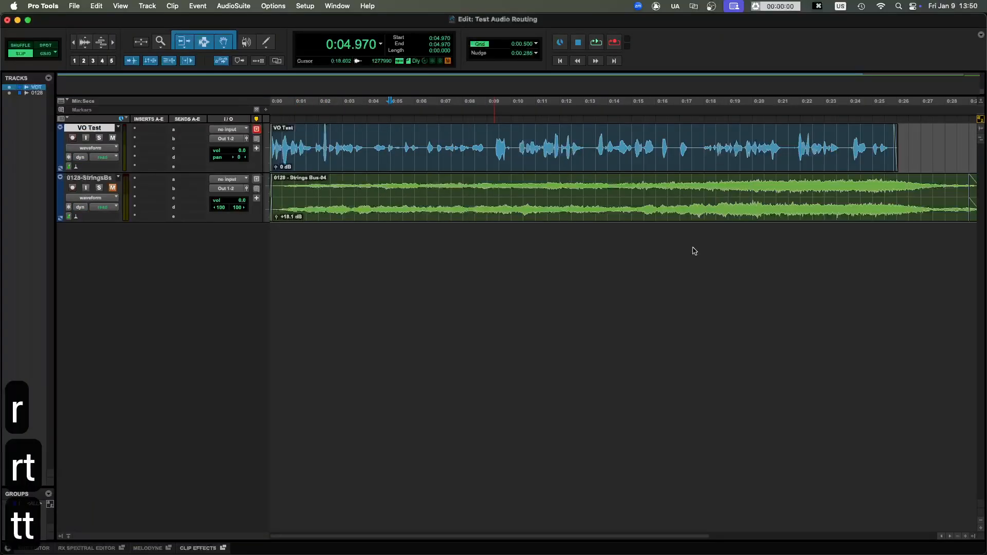
pyautogui.press('r')
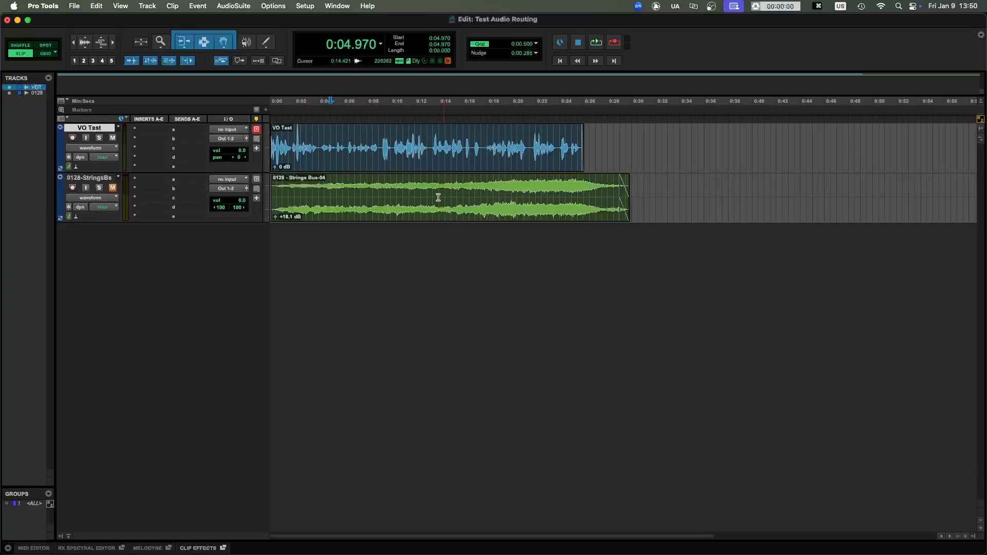
pyautogui.click(442, 151)
pyautogui.press('t')
pyautogui.press('r')
pyautogui.press('r')
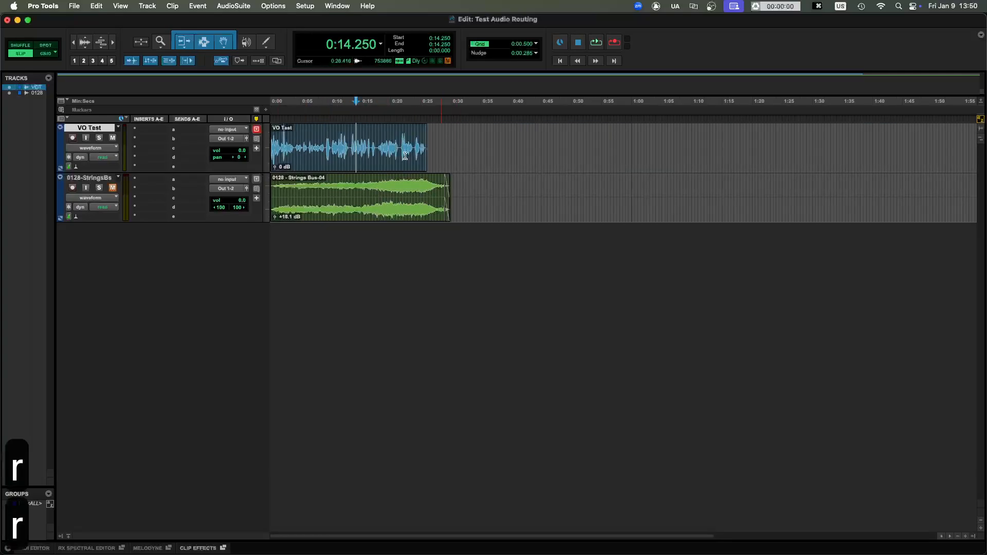
pyautogui.press('t')
pyautogui.press('t')
pyautogui.press('t')
pyautogui.press('r')
pyautogui.click(462, 145)
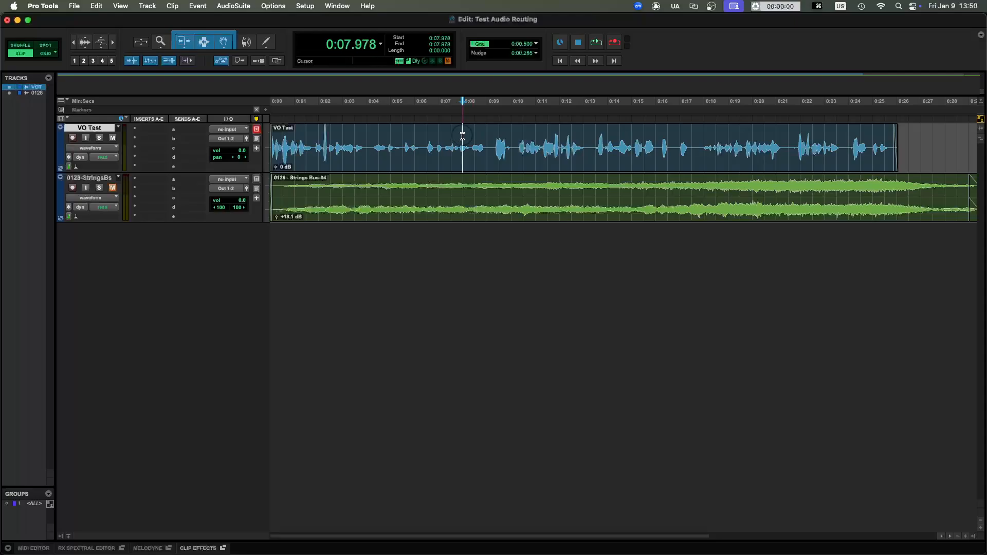
pyautogui.press('Return')
# - Examine the output paths of the TD meeting device and the bus-to-output mapping in I/O Setup
pyautogui.click(301, 5)
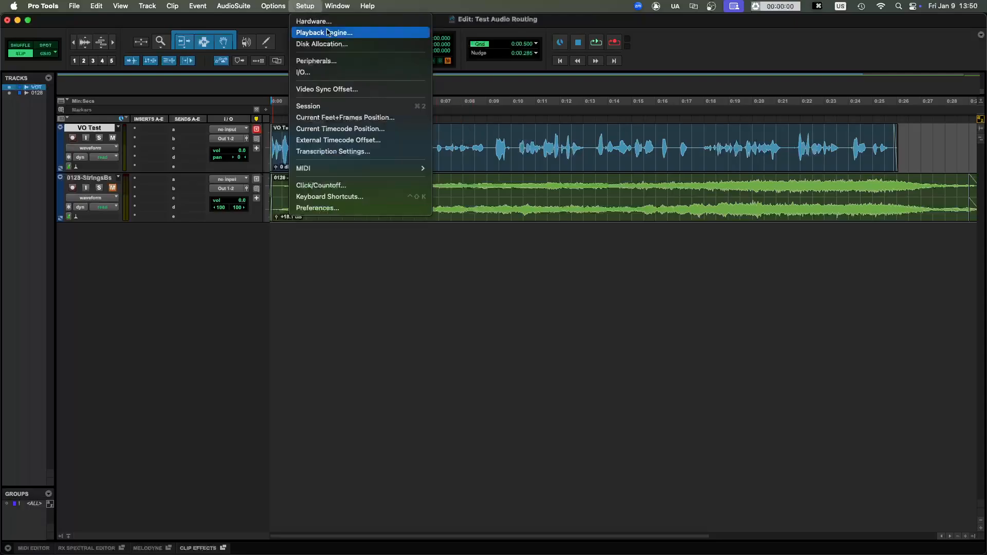
pyautogui.click(307, 72)
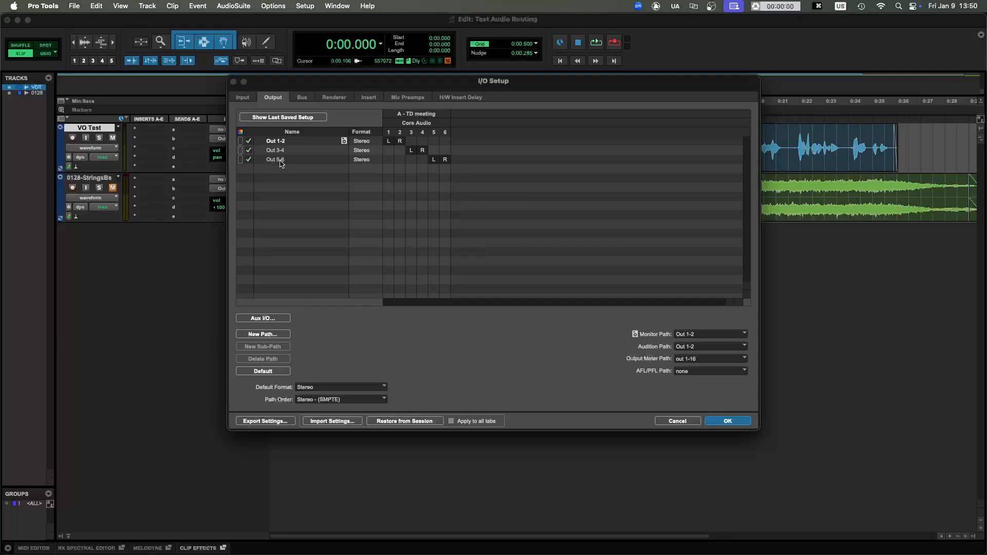
pyautogui.click(302, 97)
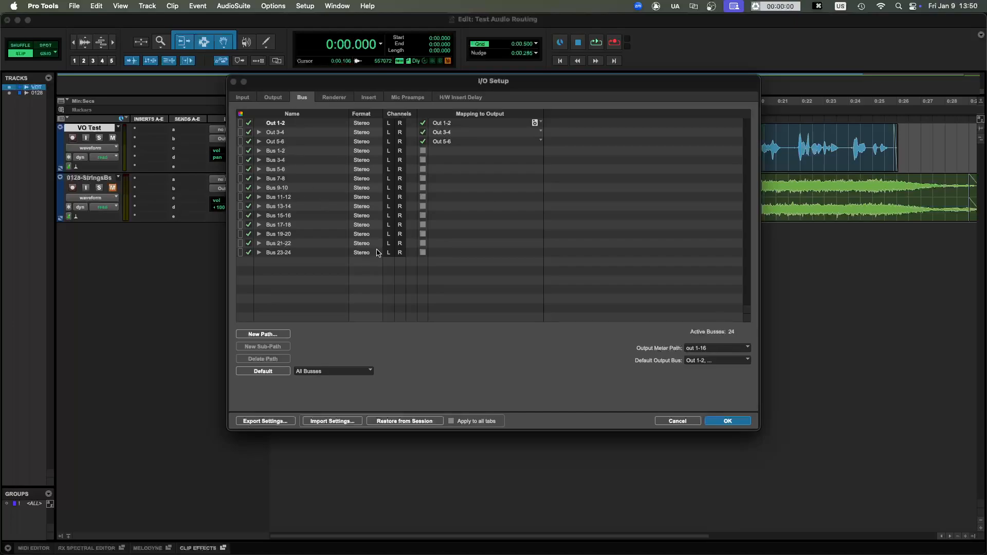
pyautogui.click(262, 335)
pyautogui.click(463, 198)
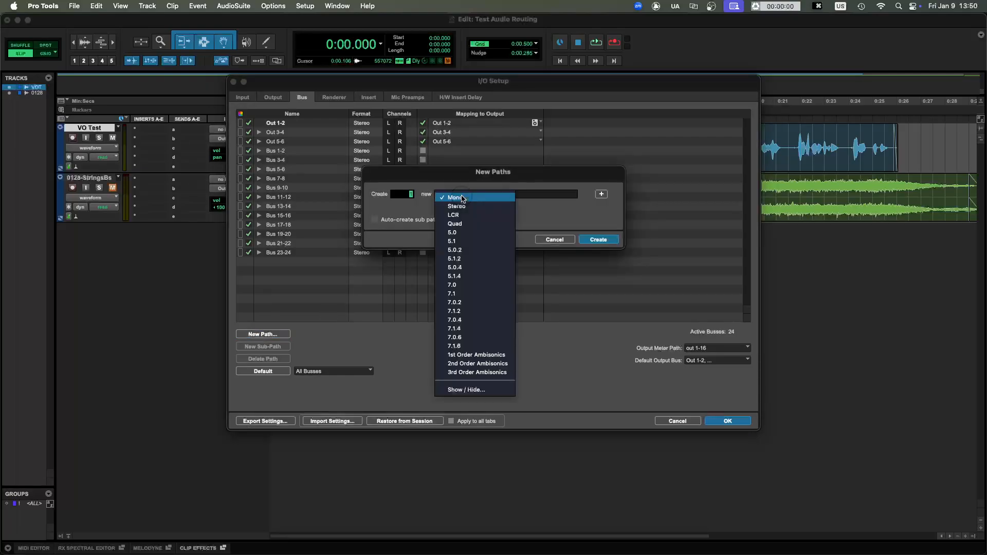
pyautogui.click(459, 207)
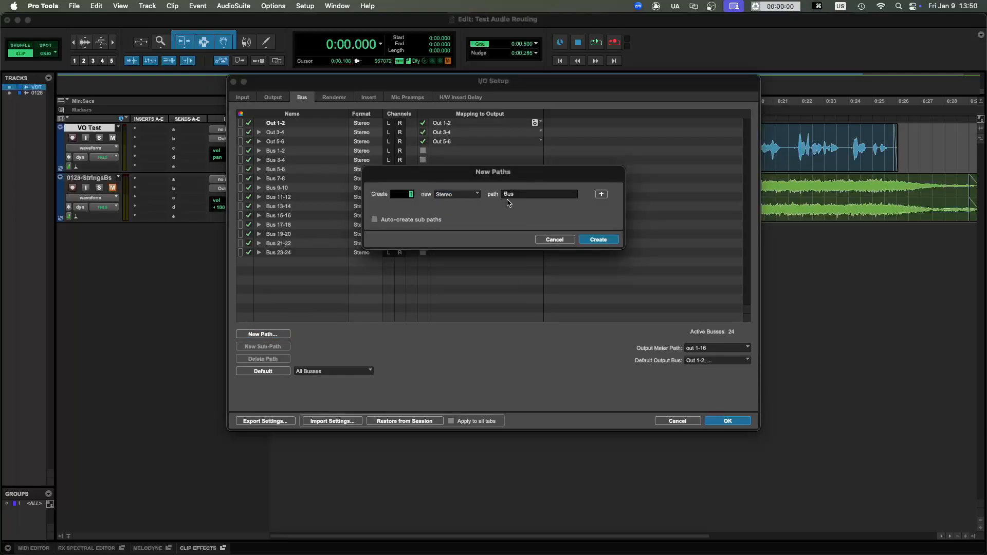
pyautogui.doubleClick(543, 193)
pyautogui.write('to')
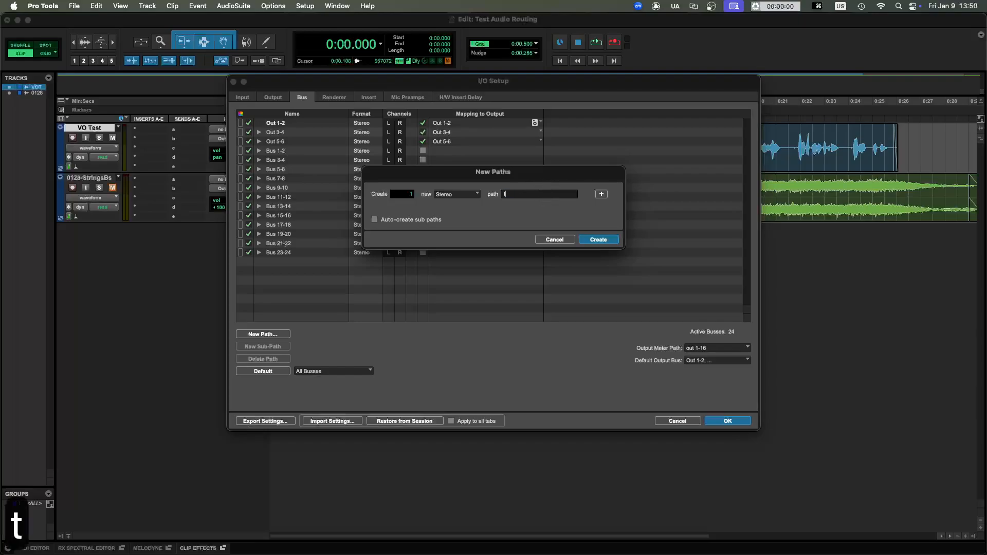
pyautogui.press('BackSpace')
pyautogui.press('BackSpace')
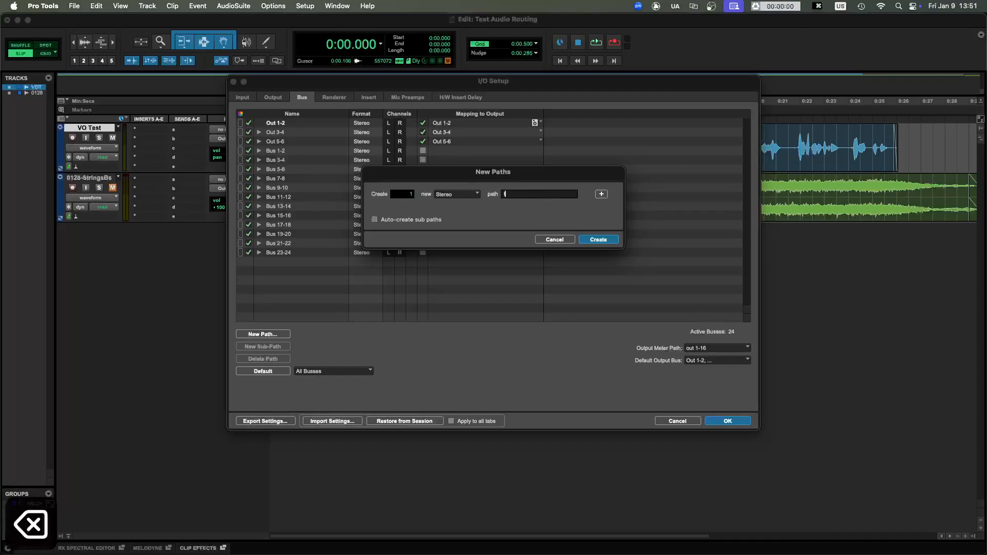
pyautogui.write('to')
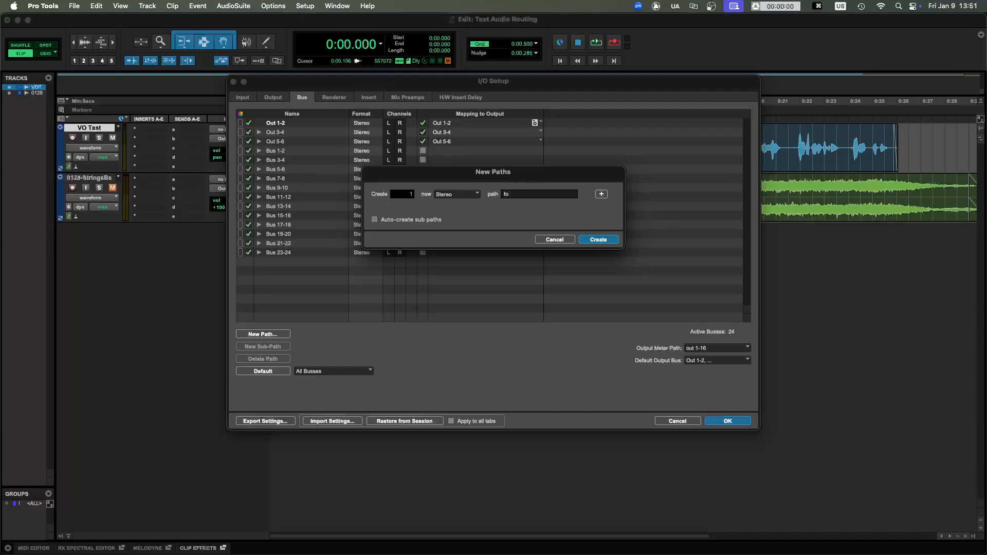
pyautogui.press('Escape')
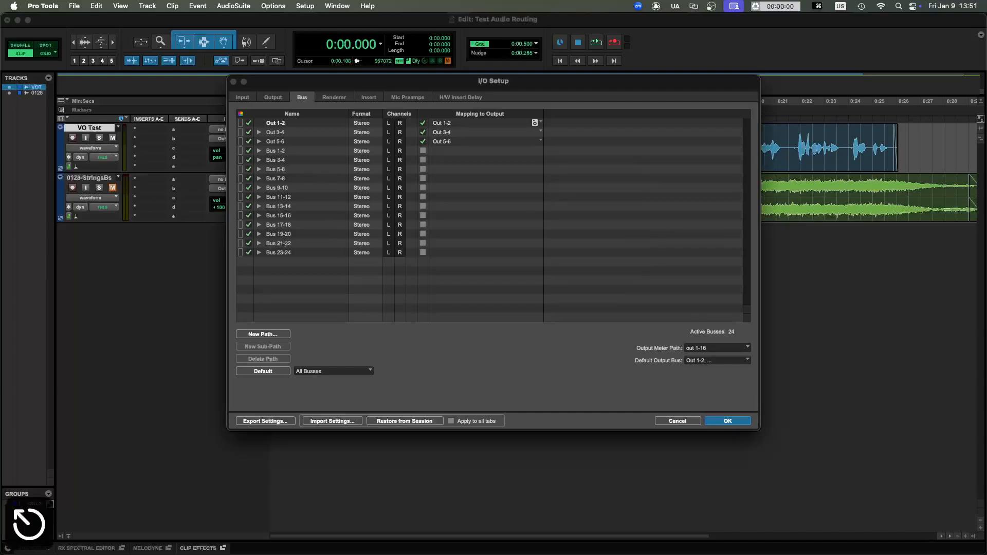
pyautogui.click(675, 421)
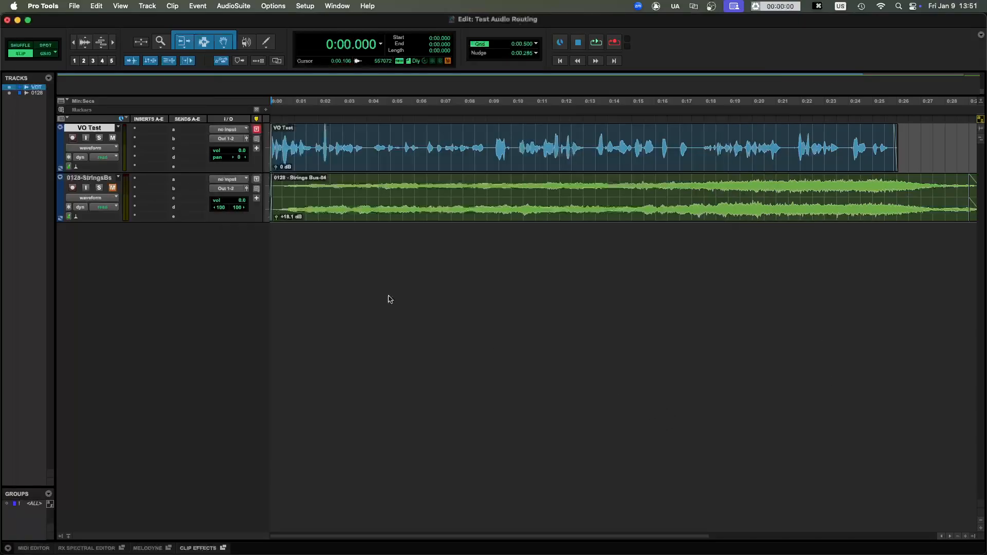
# - Create a send on the VO Test track to a new stereo Aux Input track named "to Meeting"
pyautogui.click(190, 133)
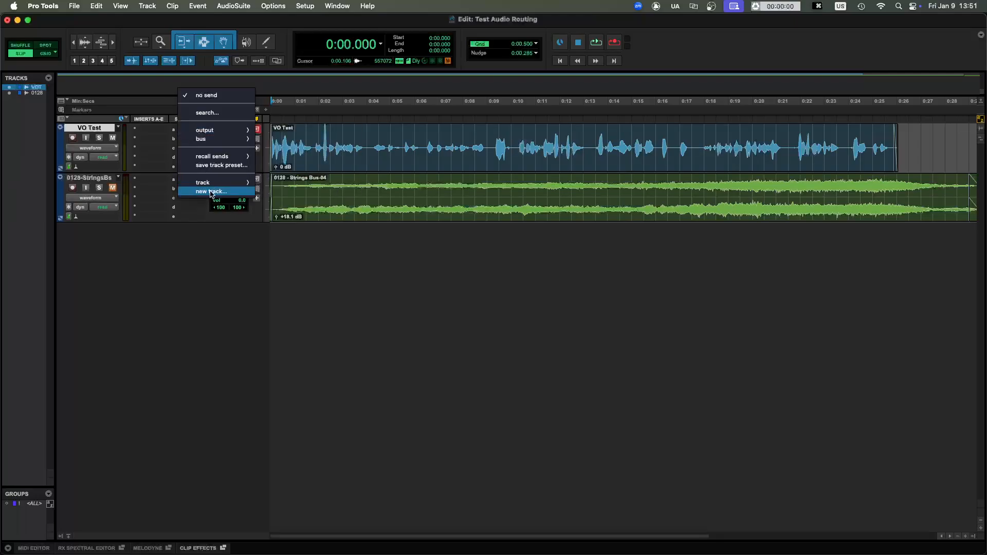
pyautogui.click(211, 191)
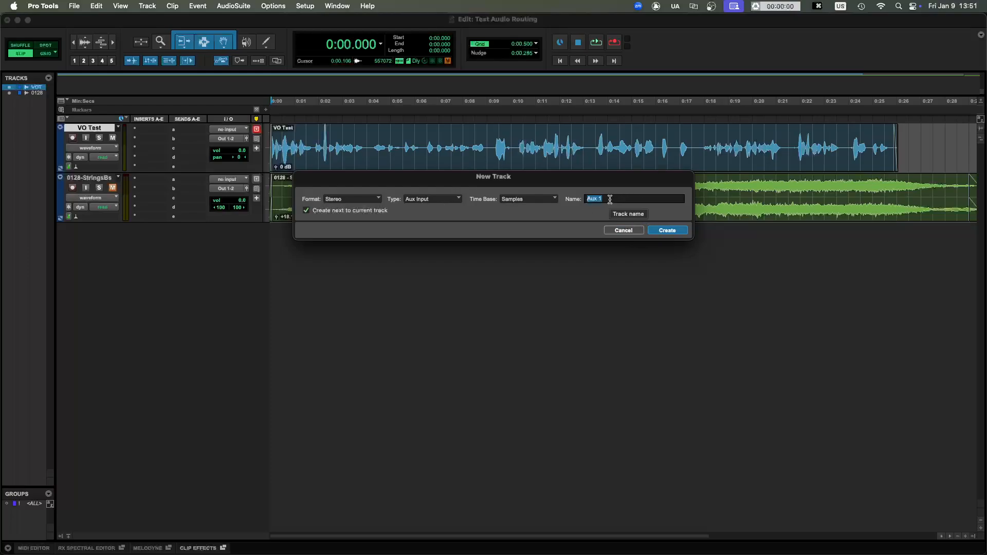
pyautogui.write('To')
pyautogui.press('BackSpace')
pyautogui.press('BackSpace')
pyautogui.press('BackSpace')
pyautogui.write('t')
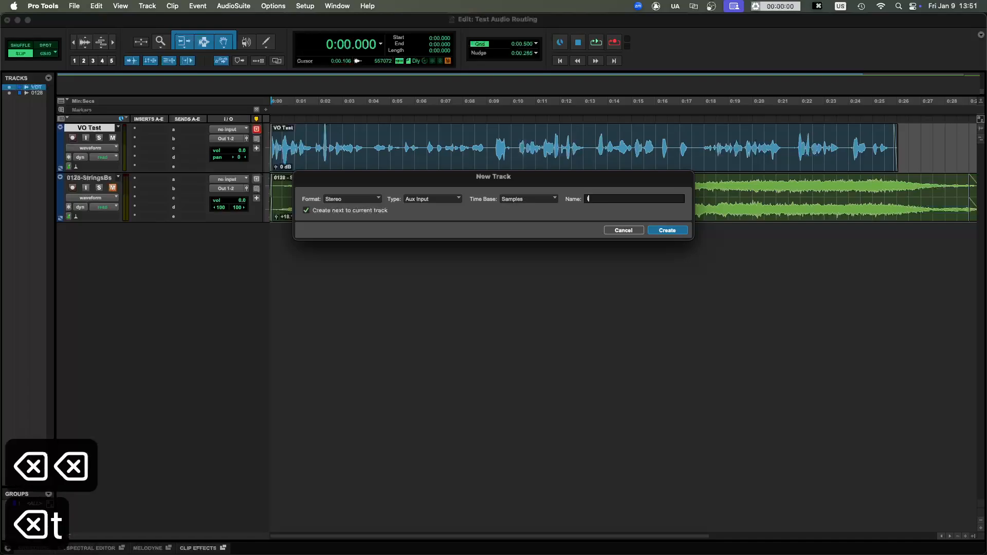
pyautogui.write('o')
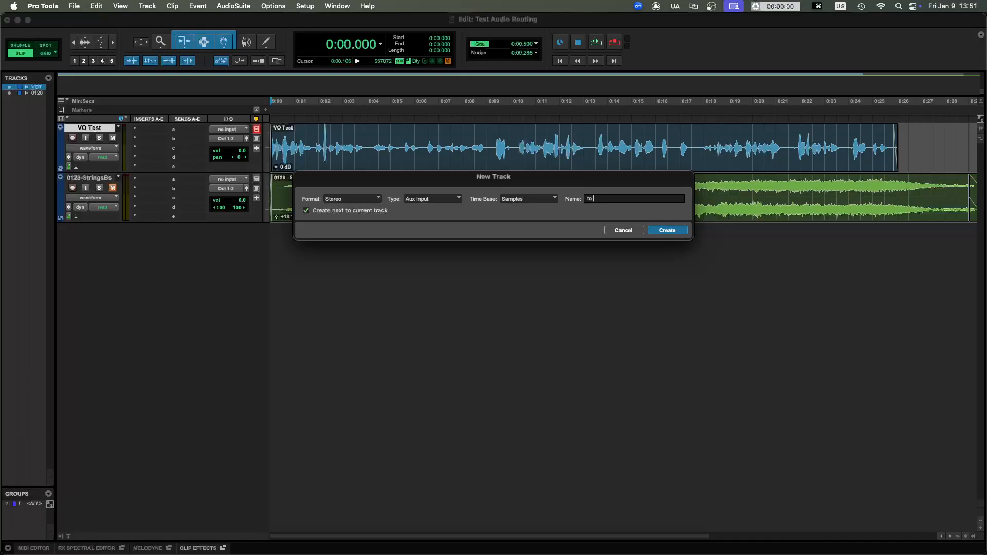
pyautogui.write(' meet')
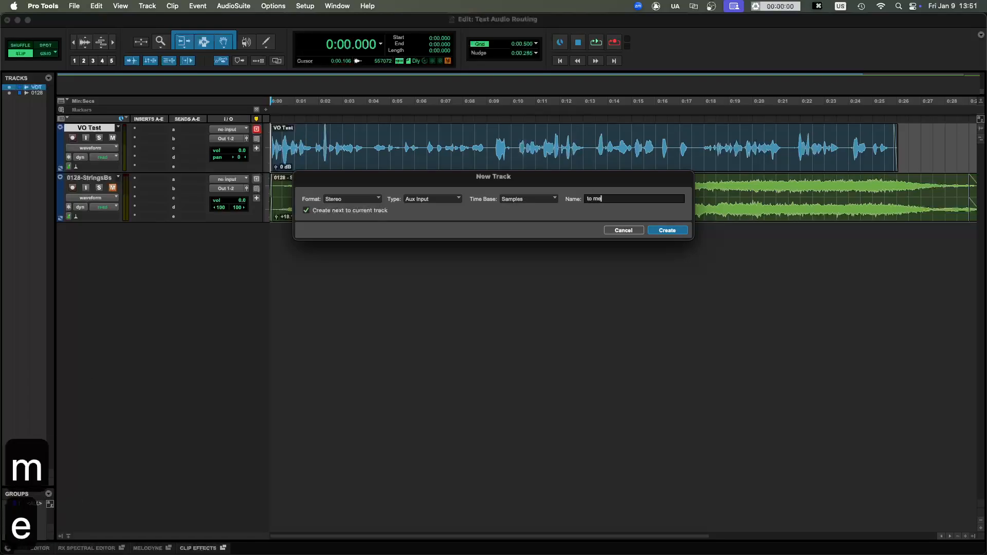
pyautogui.press('BackSpace')
pyautogui.press('BackSpace')
pyautogui.press('BackSpace')
pyautogui.press('BackSpace')
pyautogui.write('Meeting')
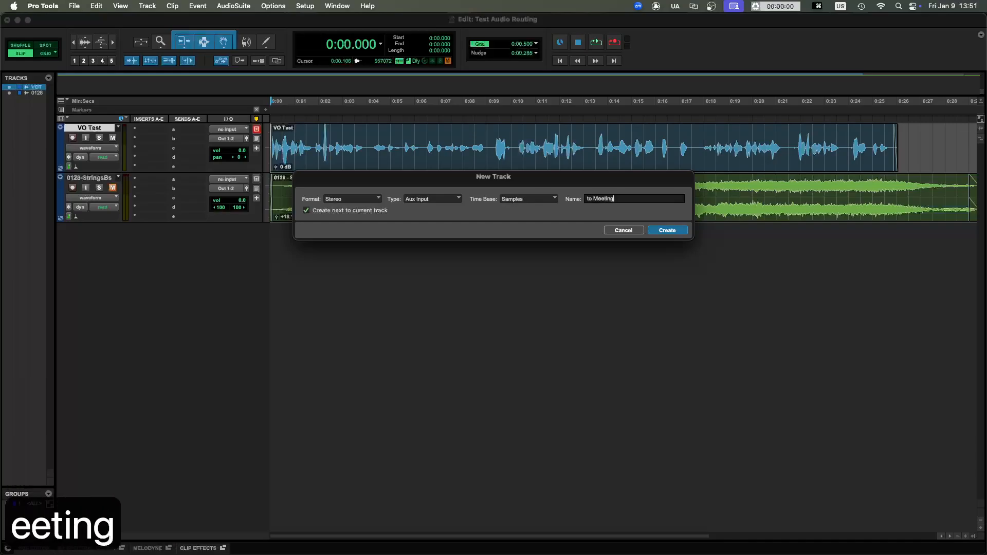
pyautogui.press('Return')
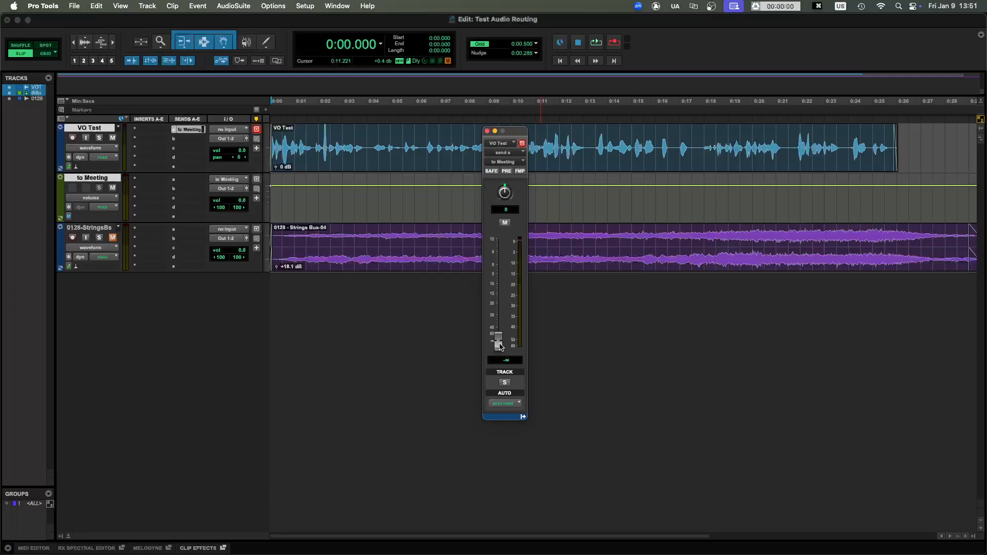
# - Raise the VO Test track's send to the to Meeting track to 0.0 dB
pyautogui.keyDown('alt'); pyautogui.click(499, 345); pyautogui.keyUp('alt')
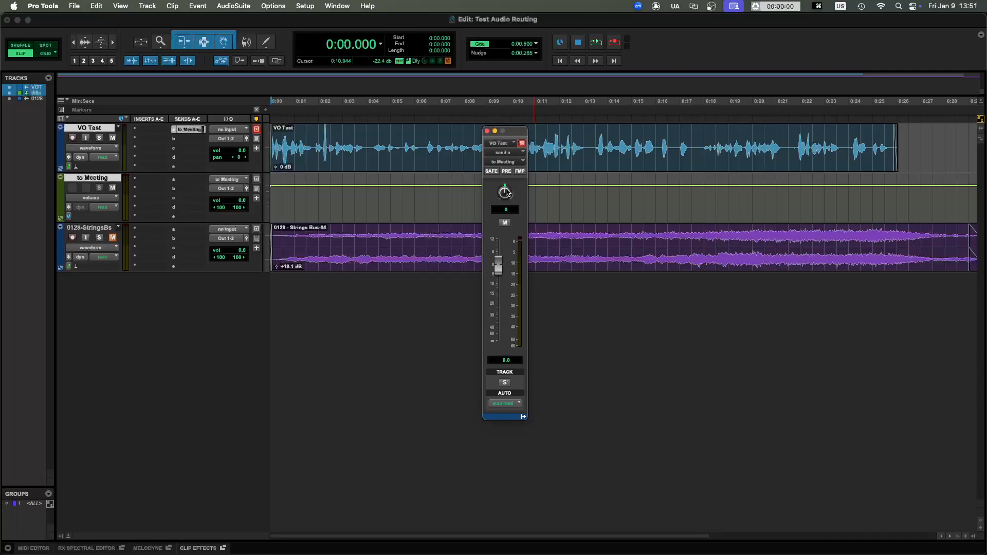
pyautogui.moveTo(506, 192); pyautogui.dragTo(506, 194)
pyautogui.keyDown('alt'); pyautogui.click(506, 193); pyautogui.keyUp('alt')
pyautogui.click(354, 140)
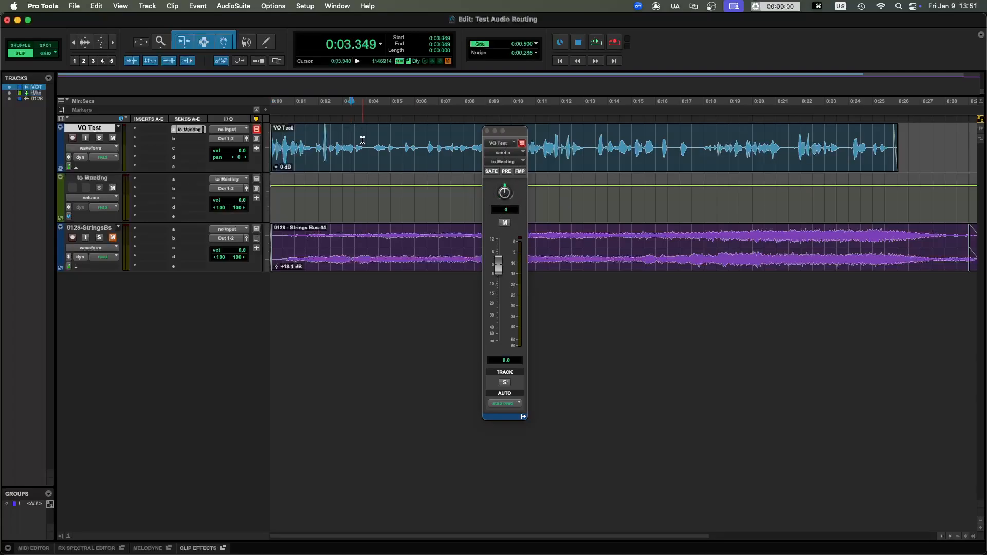
pyautogui.moveTo(302, 140); pyautogui.dragTo(734, 140)
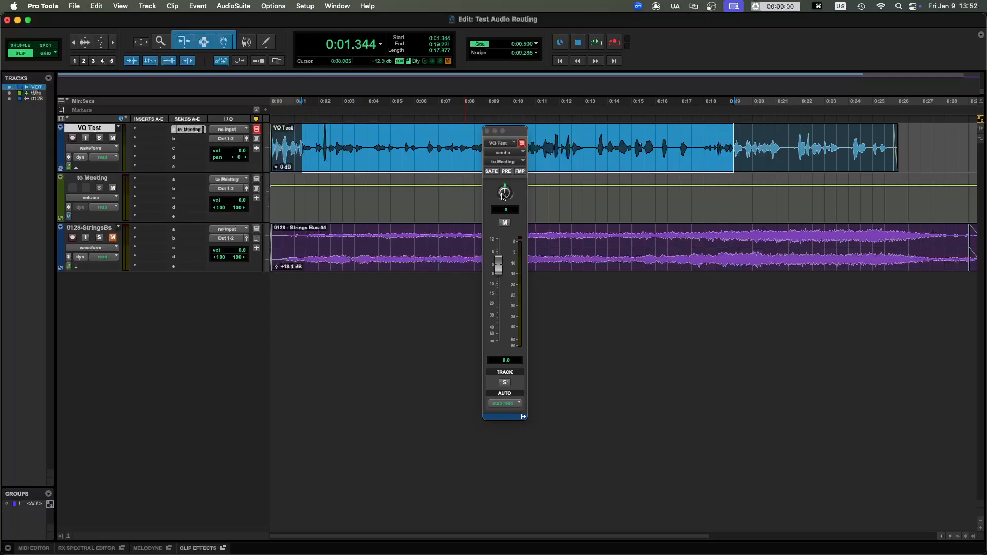
# - Add a send from the 0128 strings track to the existing to Meeting track, set its level to 0.0 dB and close the send window
pyautogui.click(192, 236)
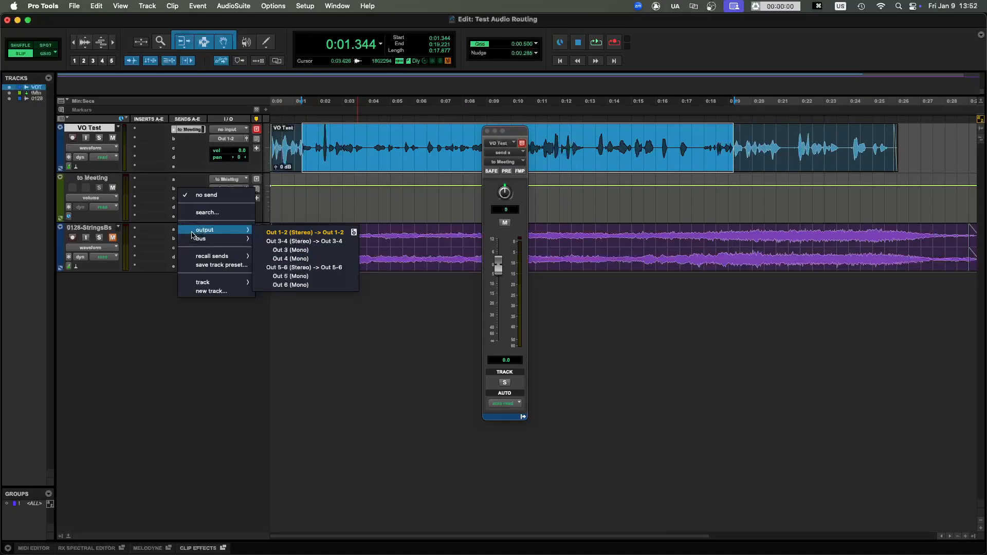
pyautogui.click(148, 241)
pyautogui.click(360, 244)
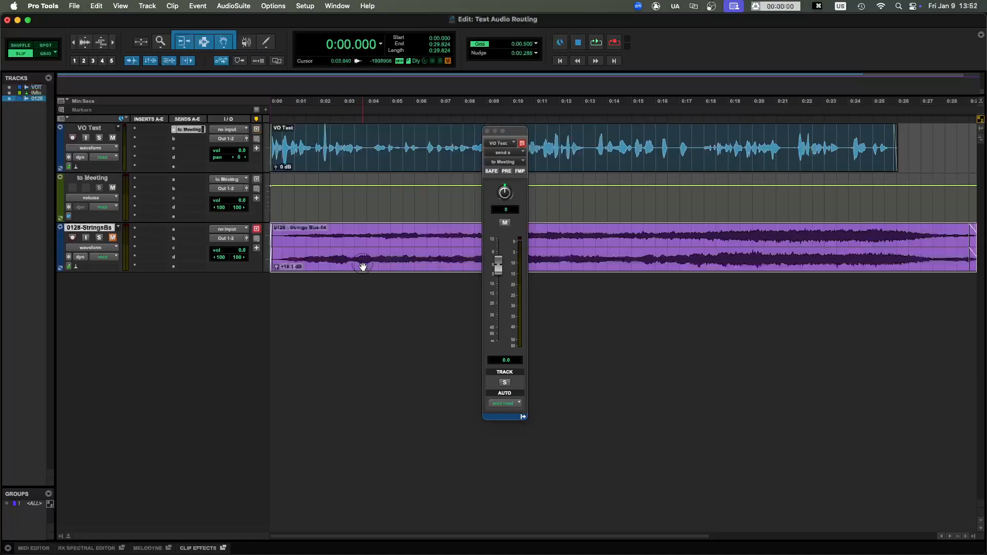
pyautogui.click(198, 232)
pyautogui.moveTo(198, 232)
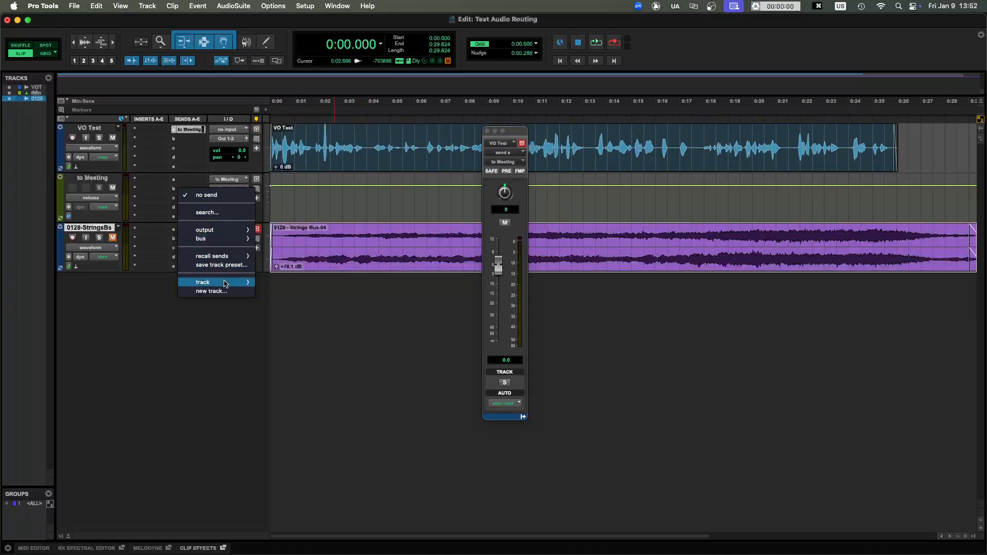
pyautogui.moveTo(224, 284)
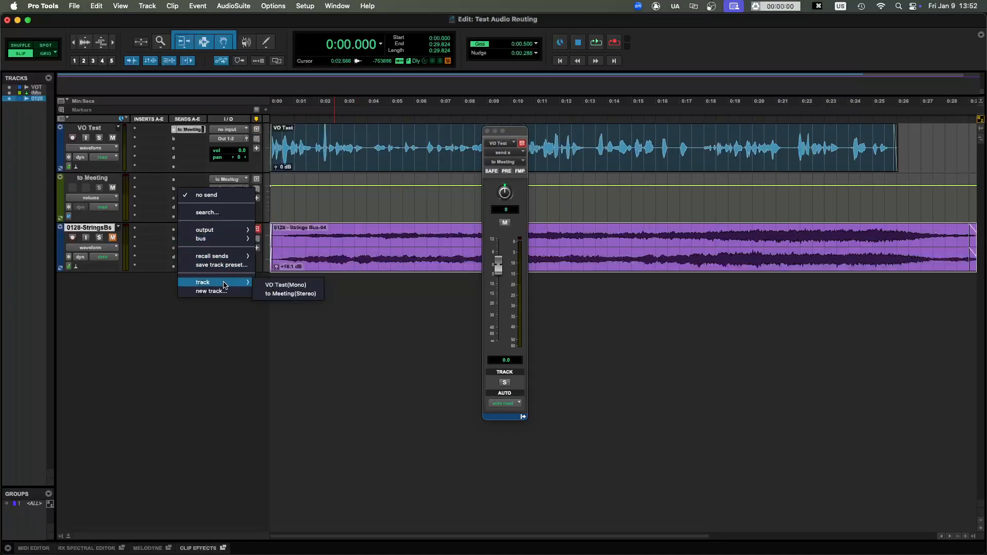
pyautogui.click(307, 296)
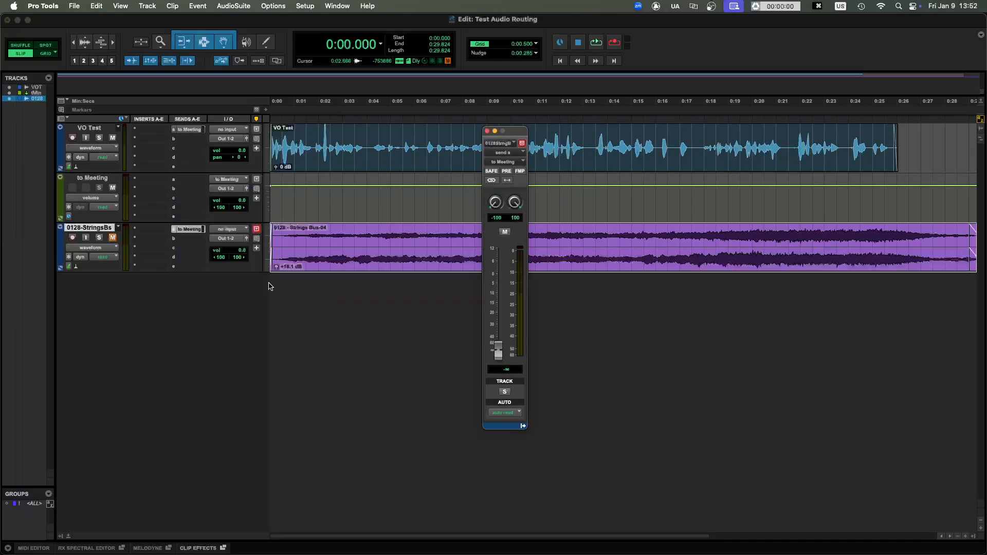
pyautogui.moveTo(498, 353); pyautogui.dragTo(499, 269)
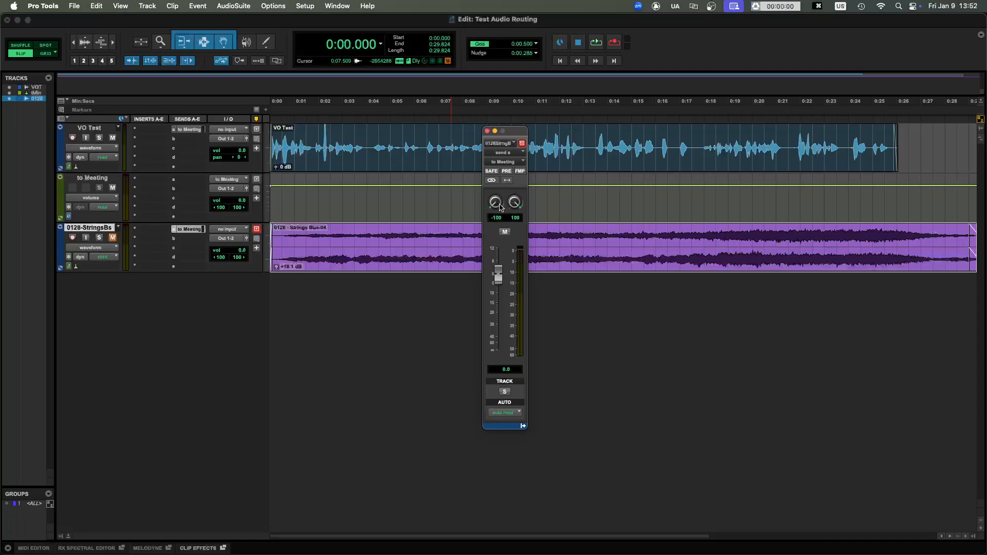
pyautogui.click(488, 131)
pyautogui.click(467, 149)
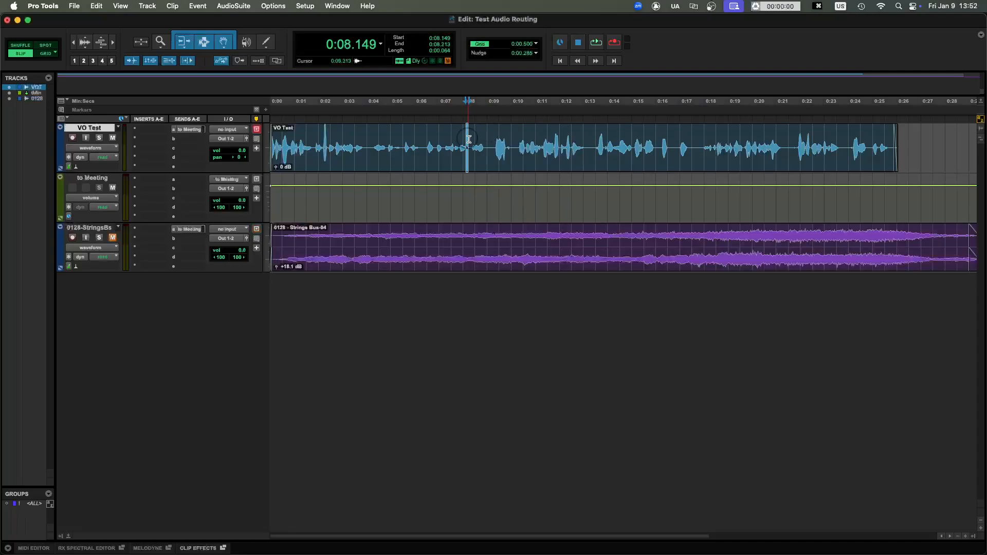
pyautogui.moveTo(463, 149); pyautogui.dragTo(689, 149)
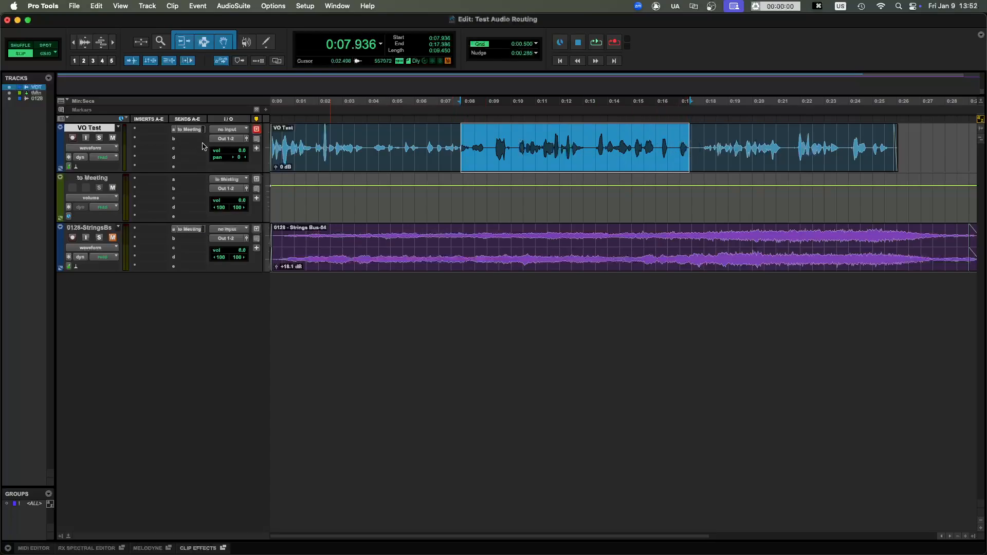
pyautogui.moveTo(313, 234); pyautogui.dragTo(654, 235)
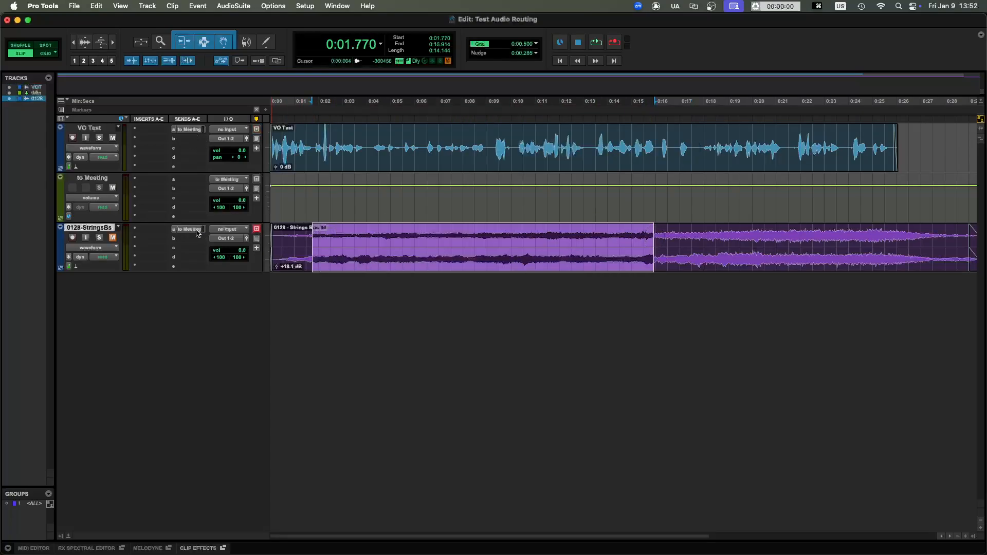
pyautogui.click(188, 230)
pyautogui.click(188, 230)
pyautogui.click(421, 257)
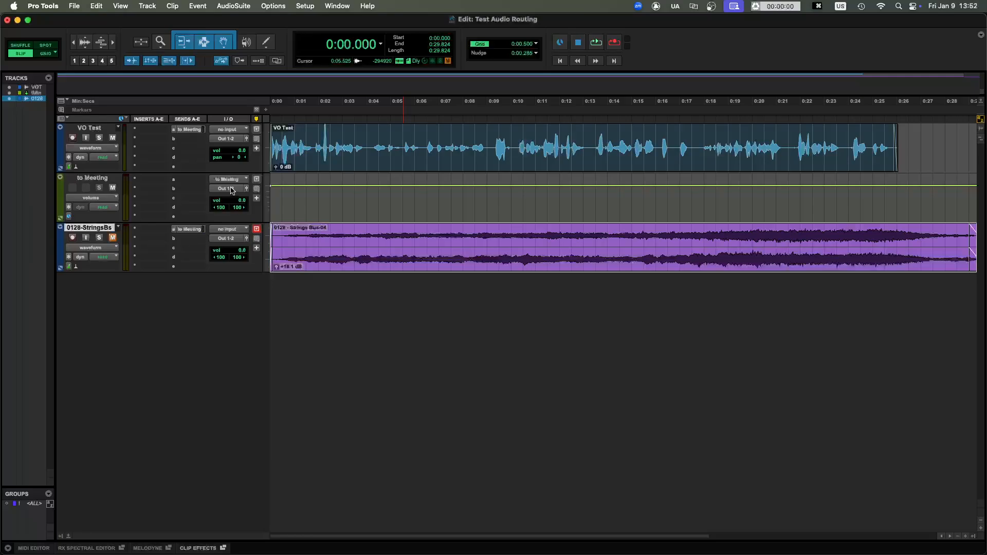
# - Set the output of the to Meeting aux track to Out 5-6 (Stereo)
pyautogui.click(96, 179)
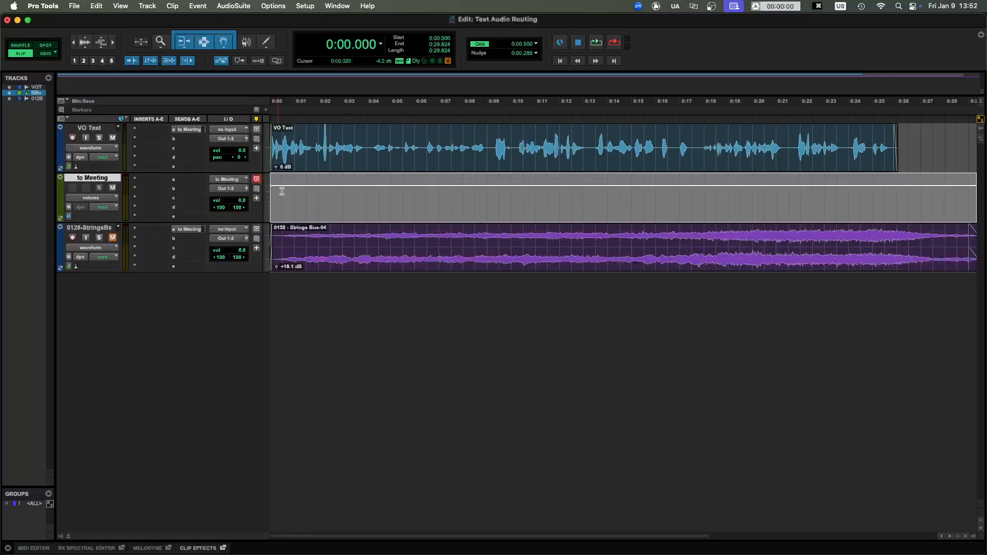
pyautogui.click(228, 188)
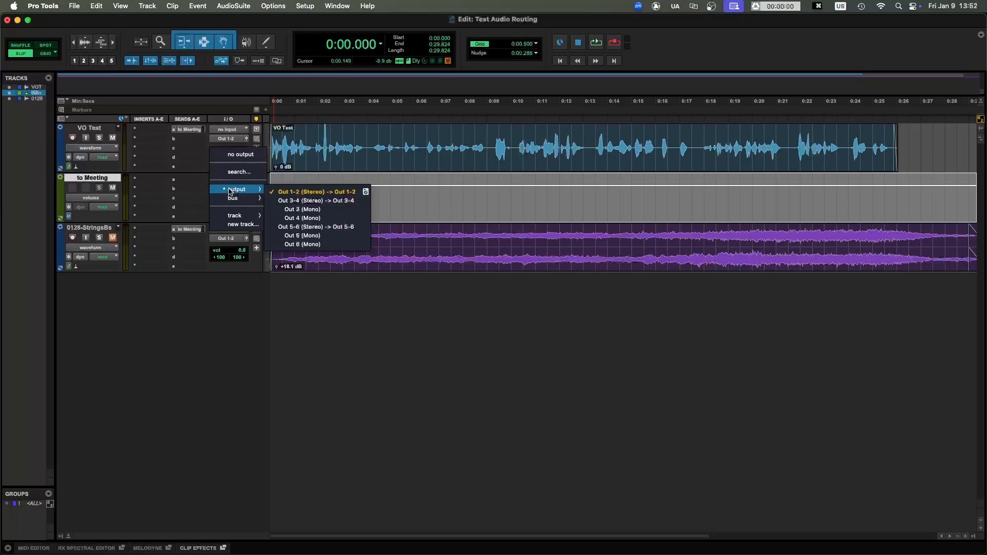
pyautogui.click(184, 189)
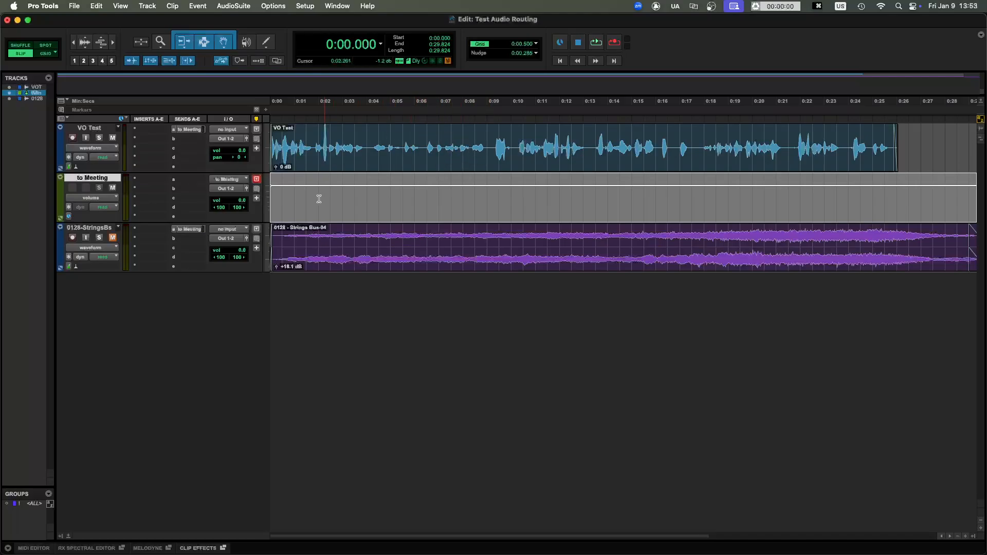
pyautogui.click(230, 189)
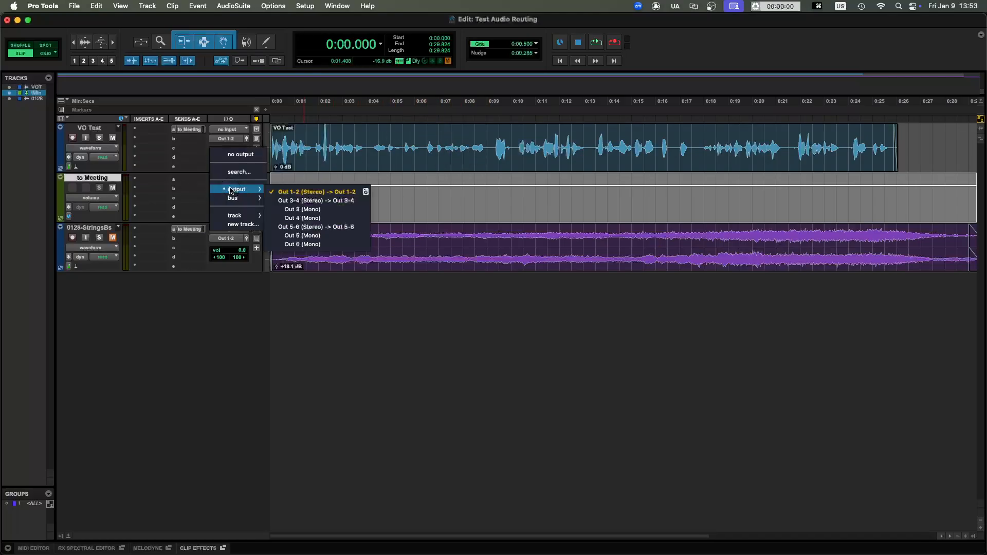
pyautogui.click(319, 229)
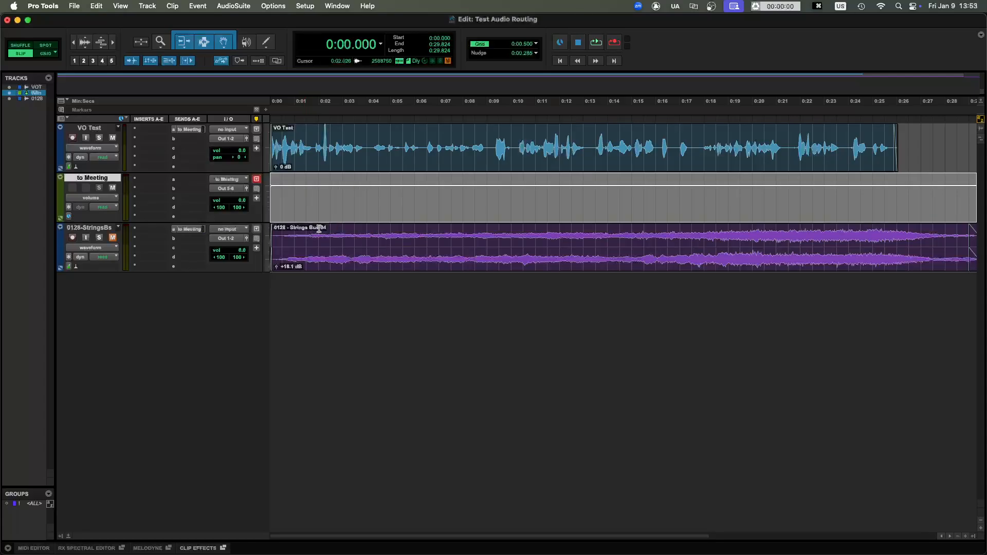
# - Select the VO Test track and return the playback cursor to the start of the timeline
pyautogui.click(192, 130)
pyautogui.click(191, 130)
pyautogui.click(514, 137)
pyautogui.press('Return')
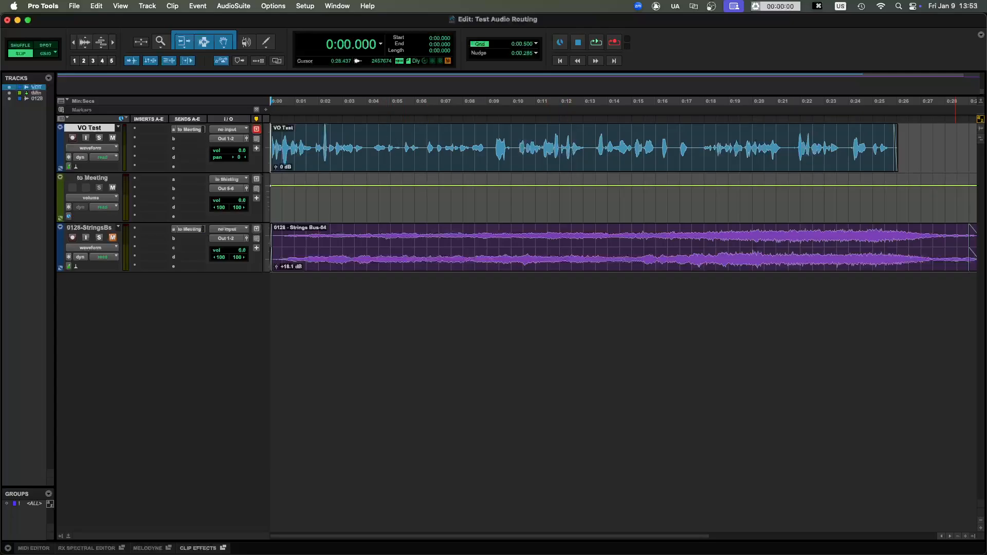
# - Switch to the Zoom audio settings and set the microphone to Pro Tools Audio Bridge 2-A
pyautogui.moveTo(986, 149); pyautogui.dragTo(407, 167)
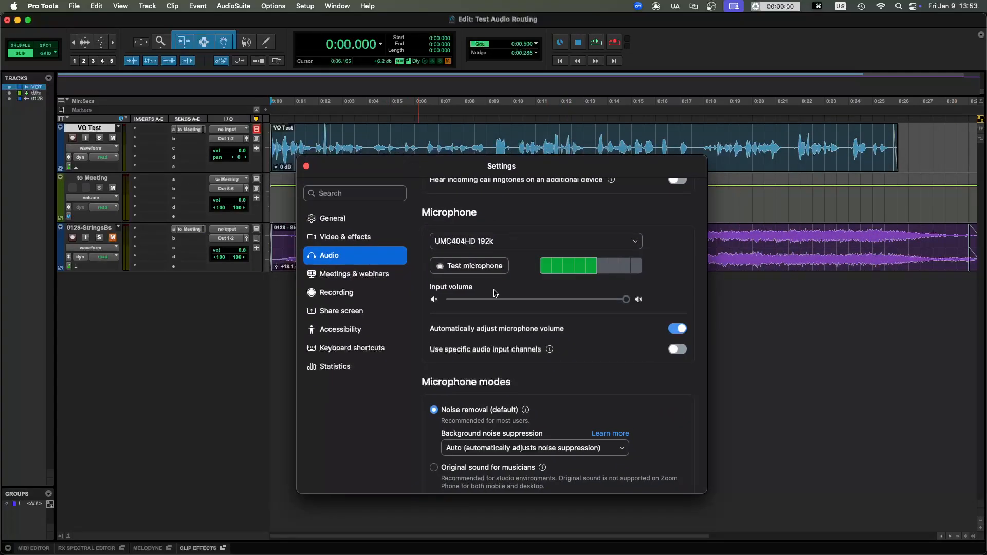
pyautogui.scroll(3, 551, 328)
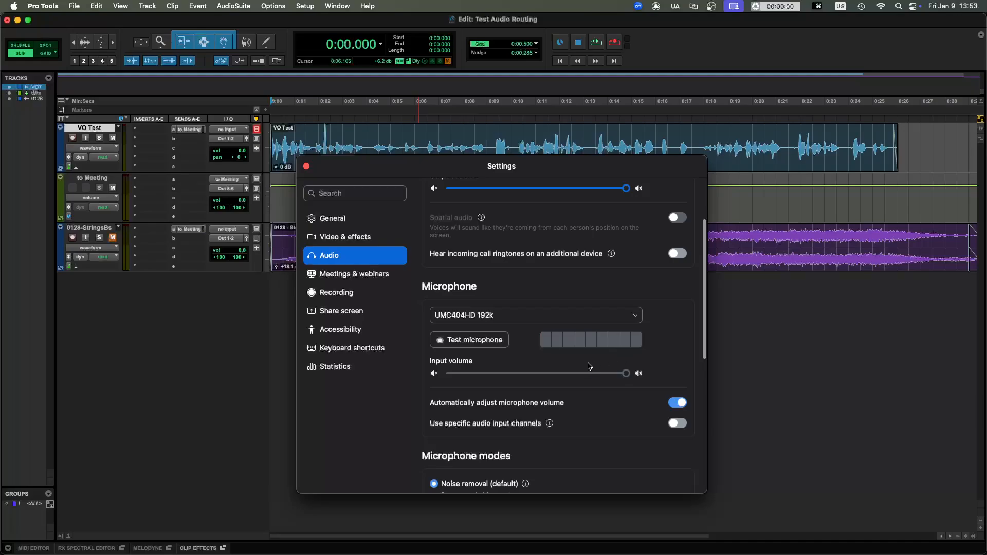
pyautogui.scroll(2, 558, 346)
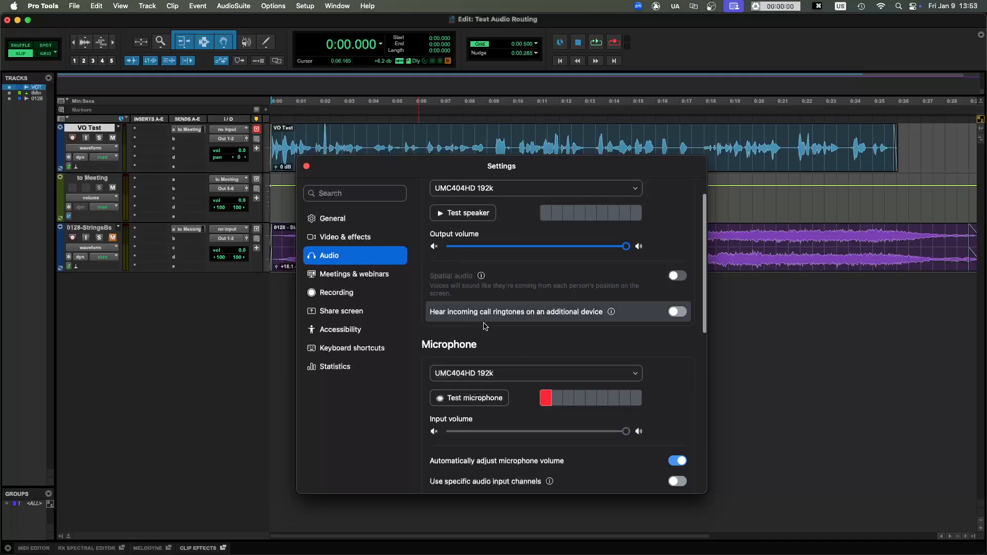
pyautogui.scroll(1, 478, 204)
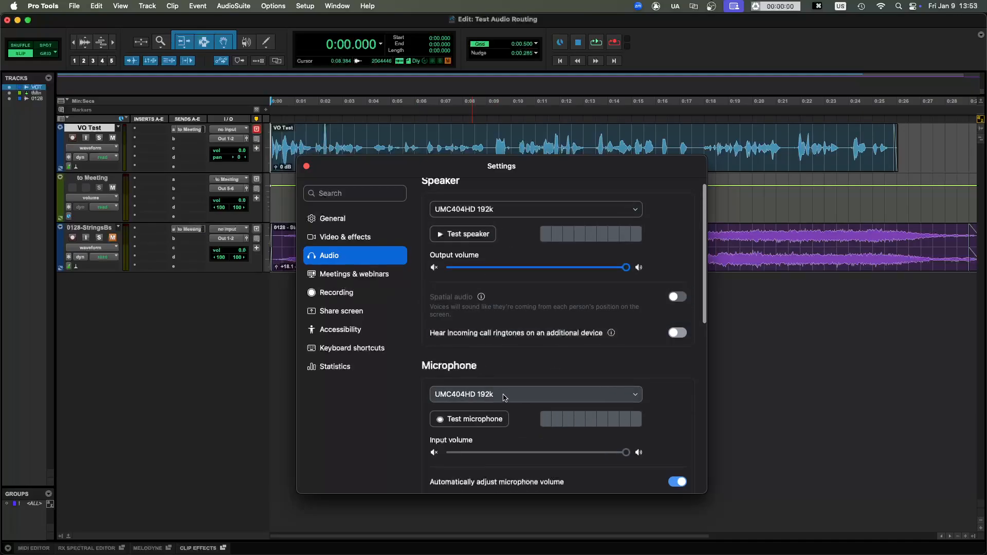
pyautogui.click(571, 396)
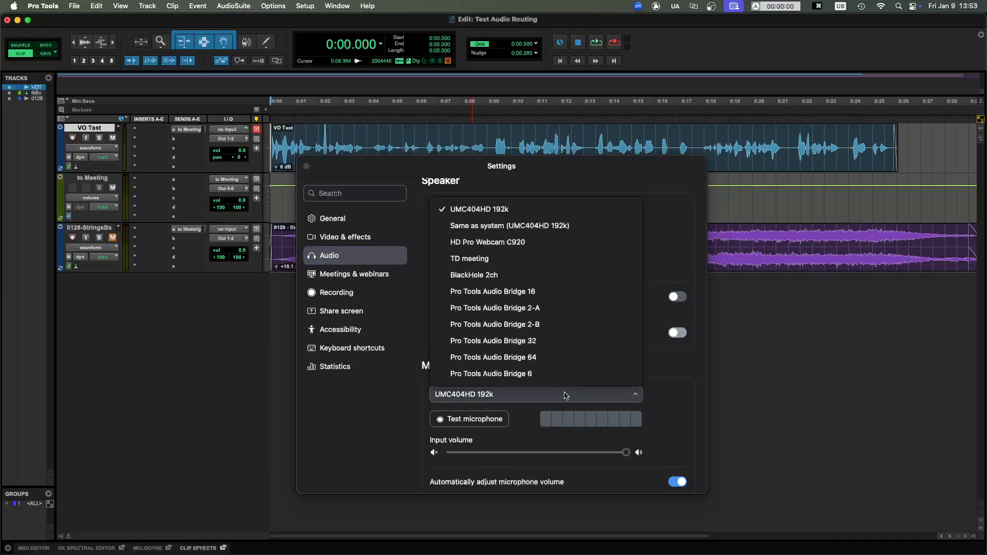
pyautogui.click(559, 309)
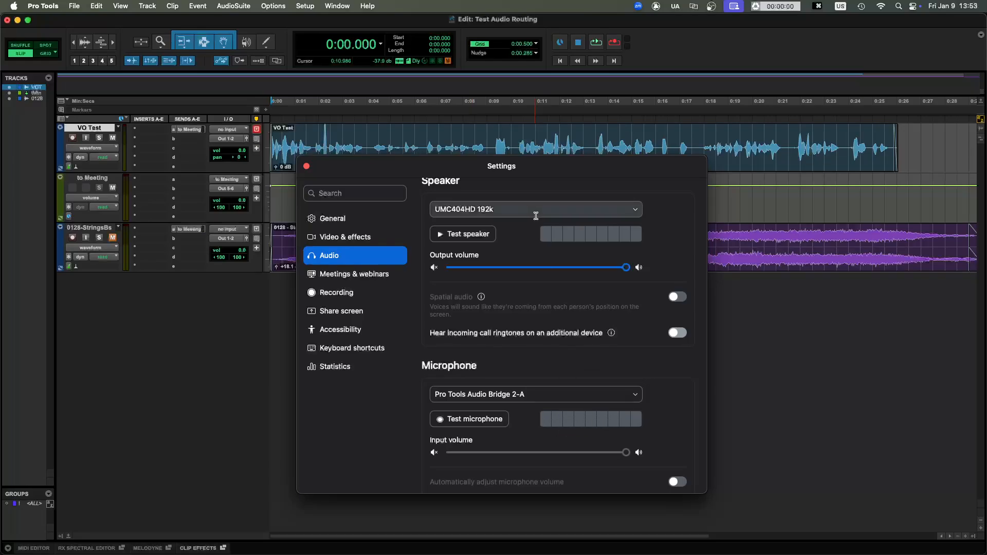
# - Move the Zoom settings window clear of the VO Test track and reset the playback cursor to the session start
pyautogui.moveTo(526, 174); pyautogui.dragTo(583, 201)
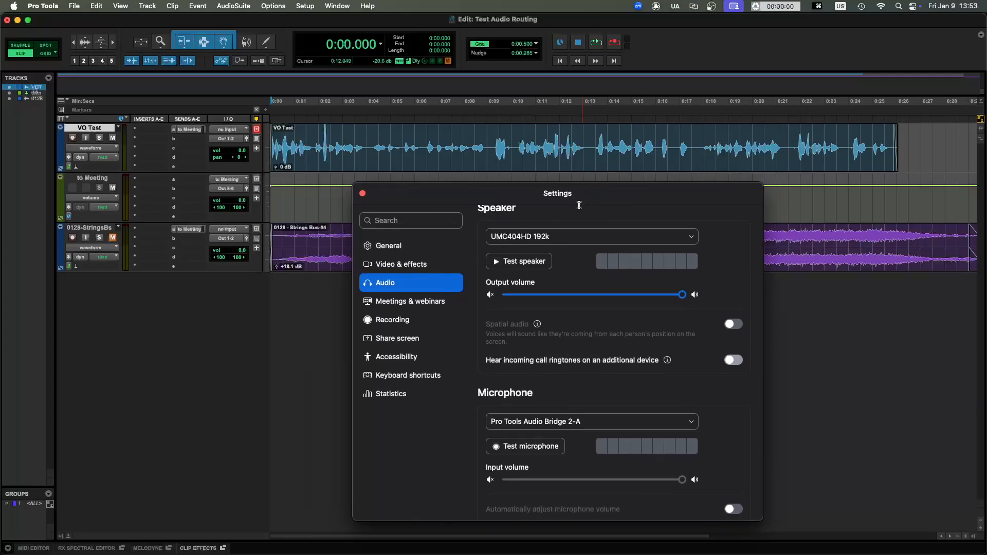
pyautogui.click(424, 141)
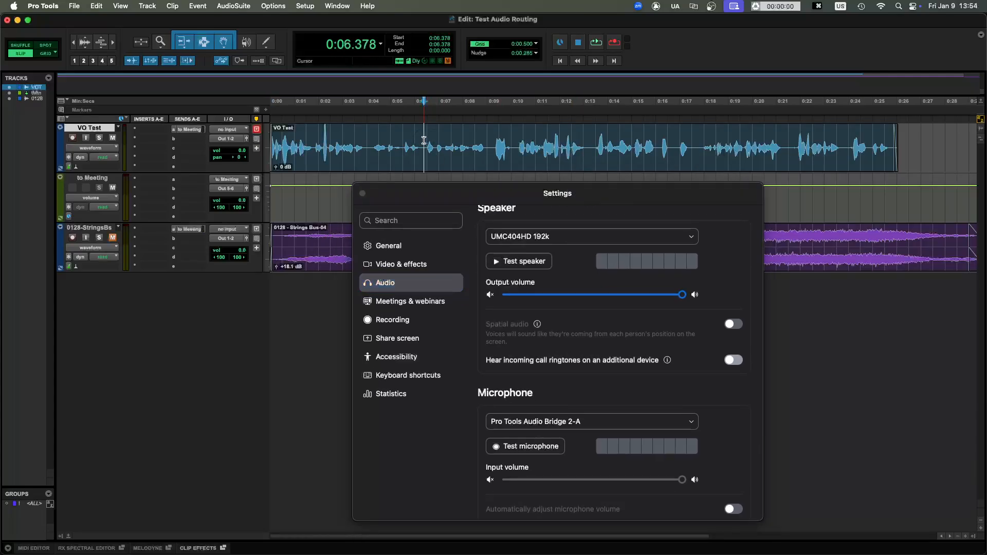
pyautogui.press('Return')
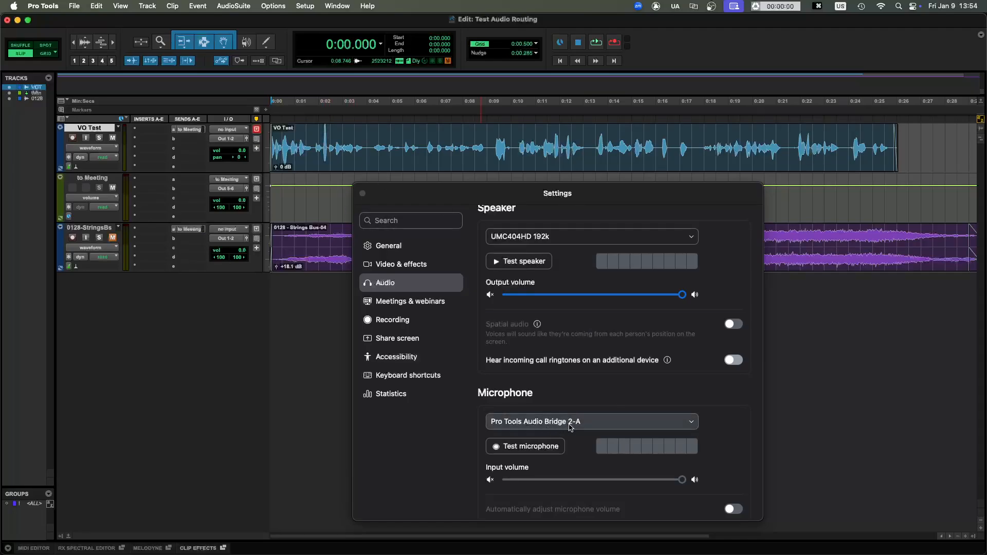
# - Play the session to check the Zoom microphone level, stop playback, and close the Zoom settings
pyautogui.press('space')
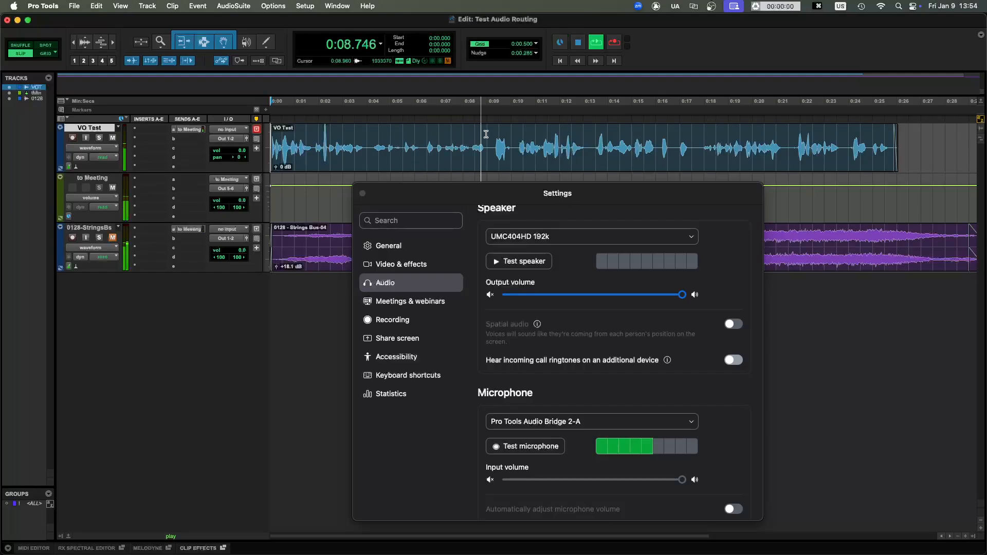
pyautogui.press('space')
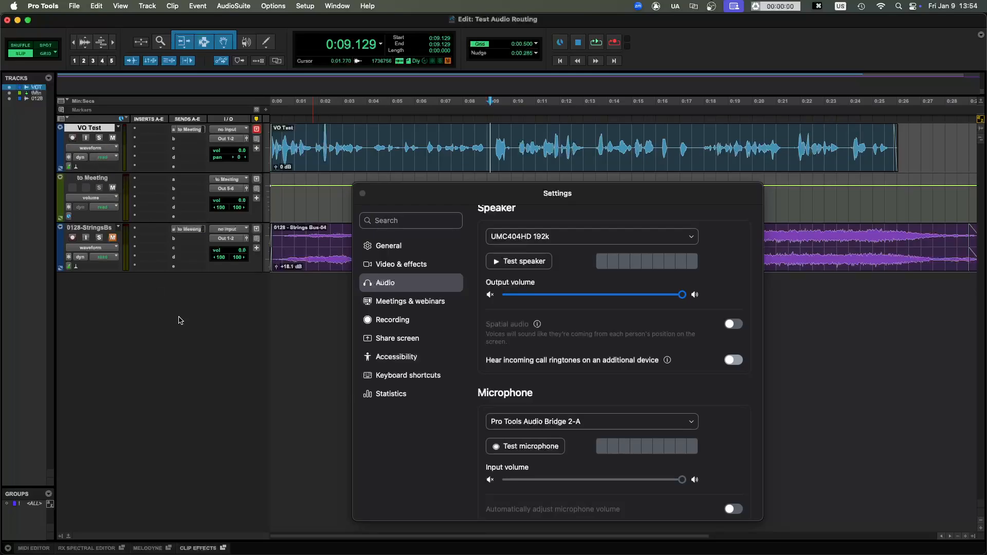
pyautogui.click(363, 193)
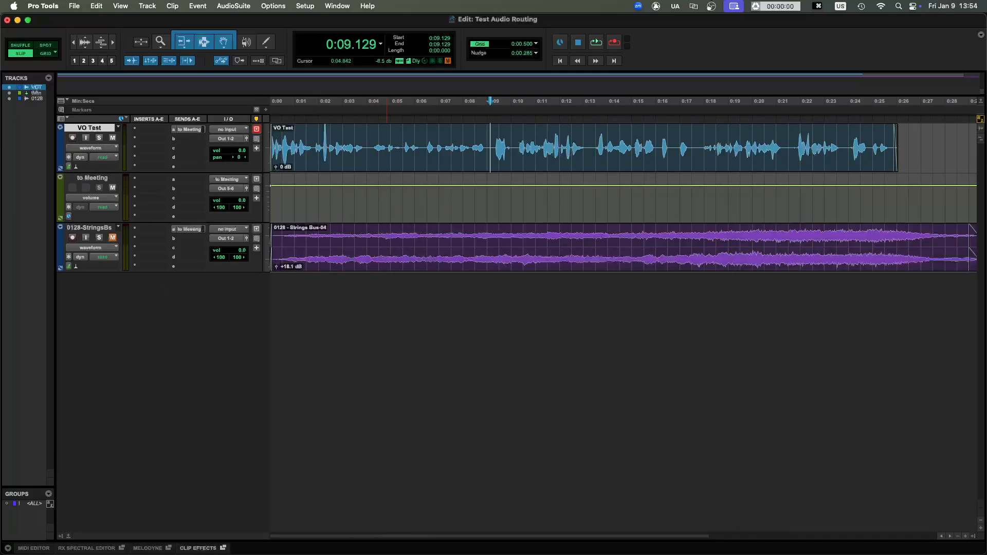
# - Create one new mono audio track named Engineer's Voice
pyautogui.press('shift+super+n')
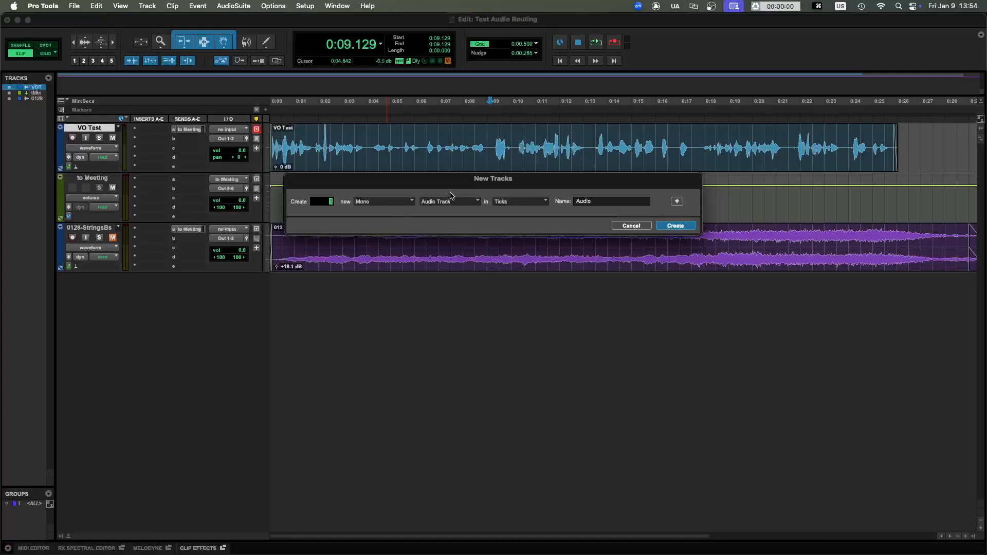
pyautogui.click(604, 204)
pyautogui.doubleClick(606, 204)
pyautogui.write('Engineer')
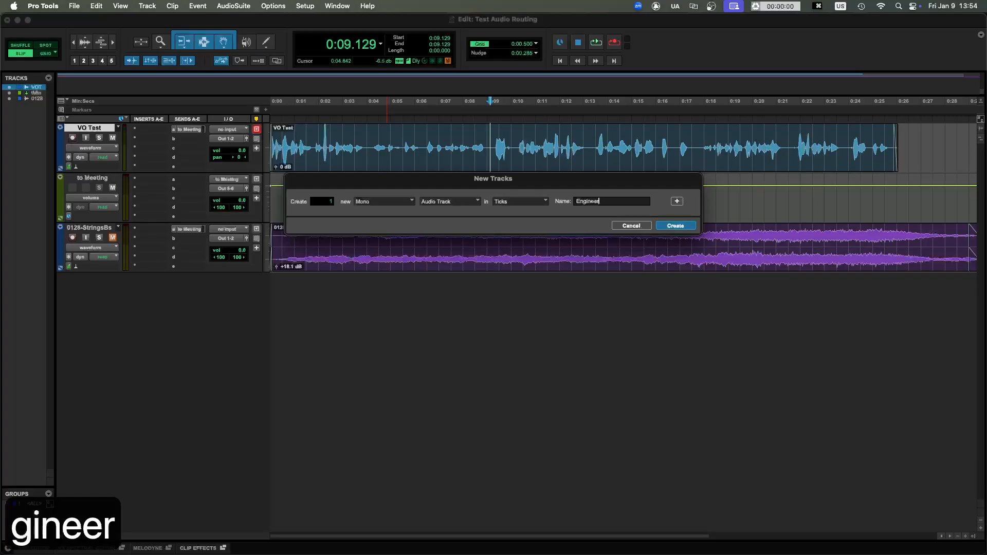
pyautogui.write("'s Voice")
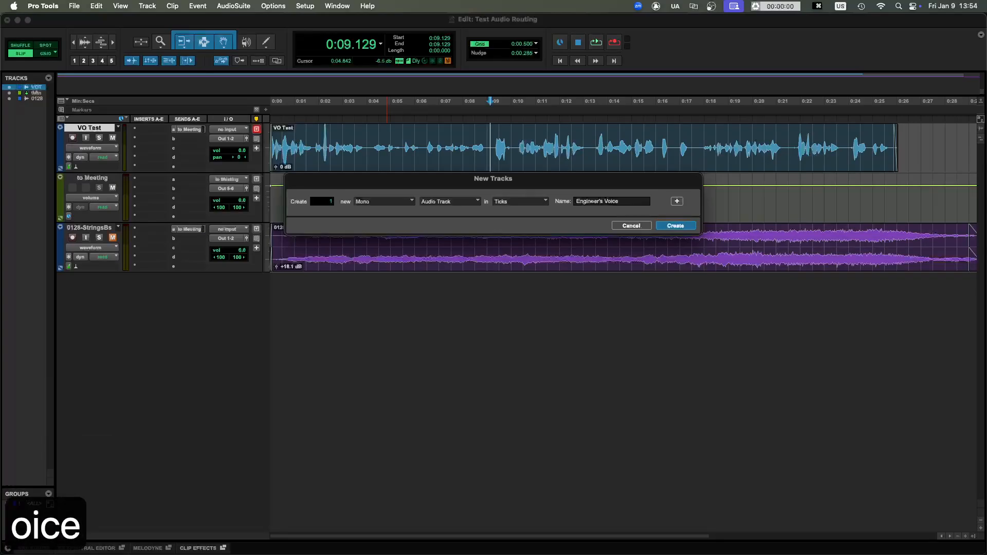
pyautogui.press('Return')
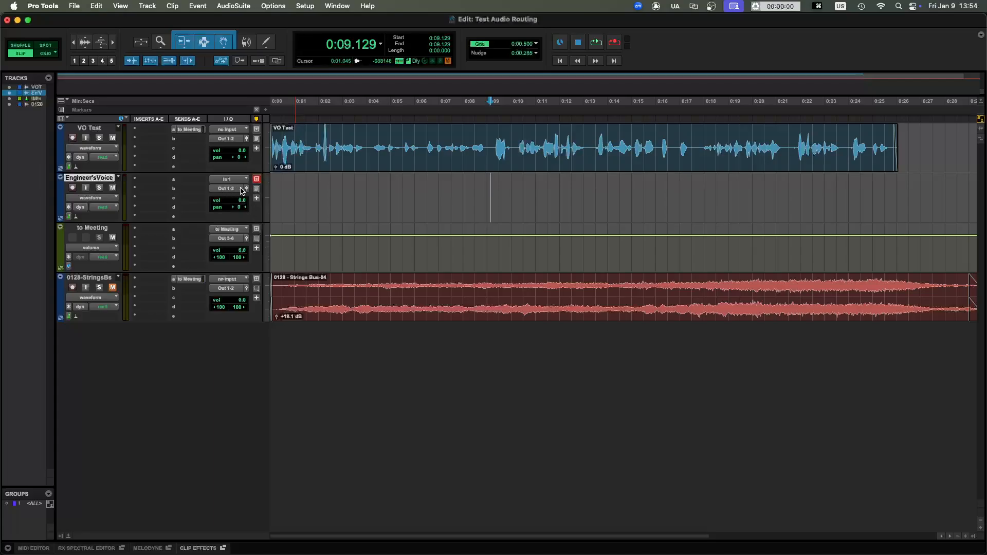
# - Set the input of the Engineer's Voice track to interface input In 2 (Mono)
pyautogui.click(232, 181)
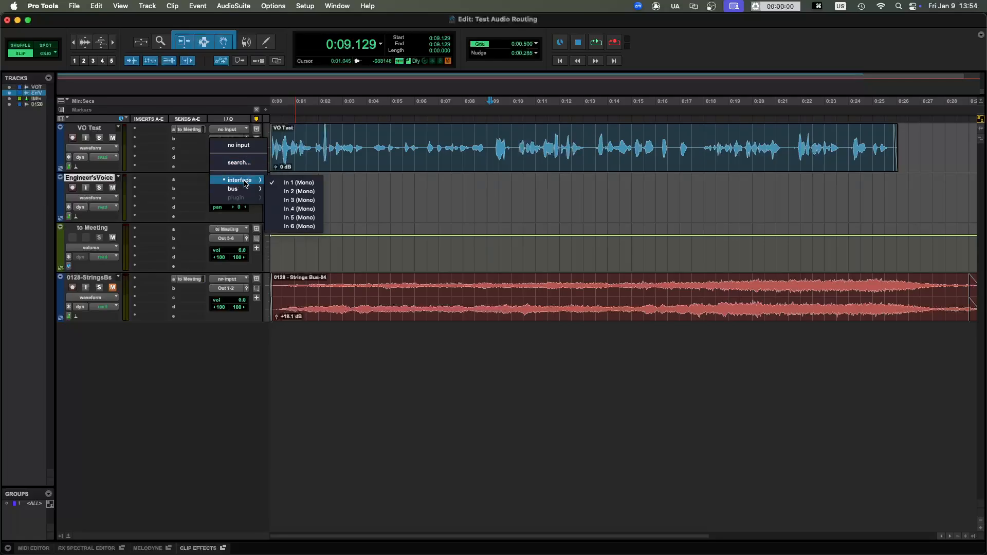
pyautogui.click(299, 190)
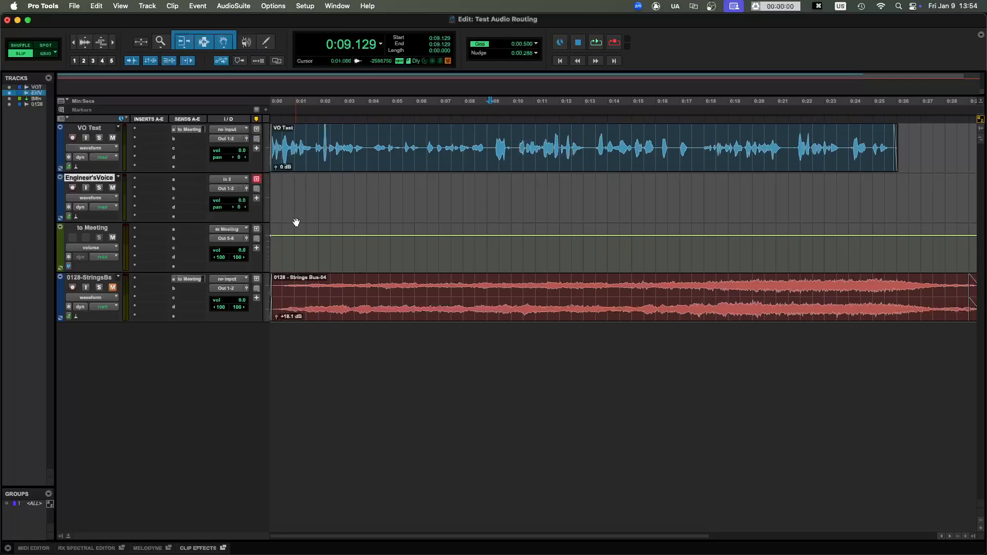
pyautogui.hscroll(2, 272, 234)
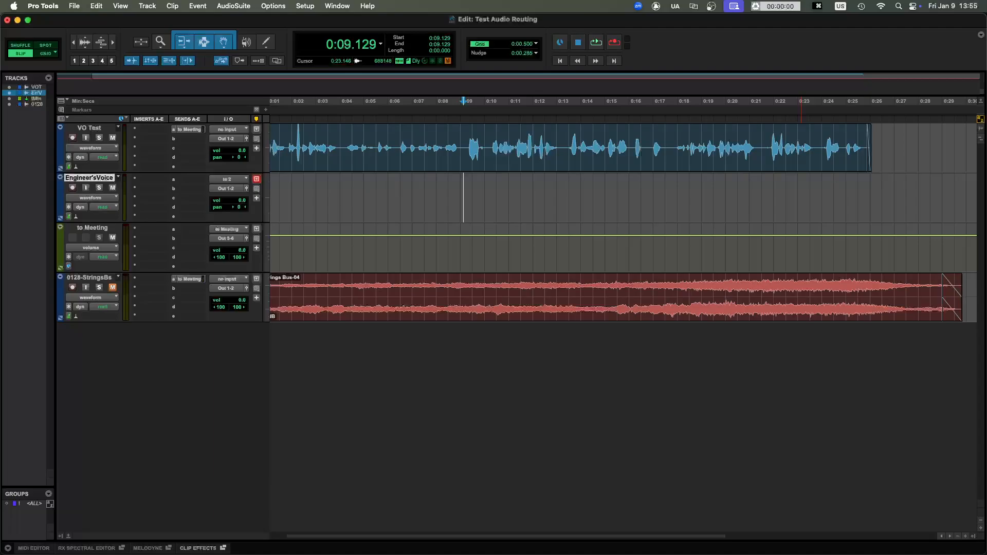
# - Show the Zoom settings beside the track controls and try routing the Engineer's Voice output to Out 5-6 (Stereo)
pyautogui.moveTo(679, 554); pyautogui.dragTo(625, 225)
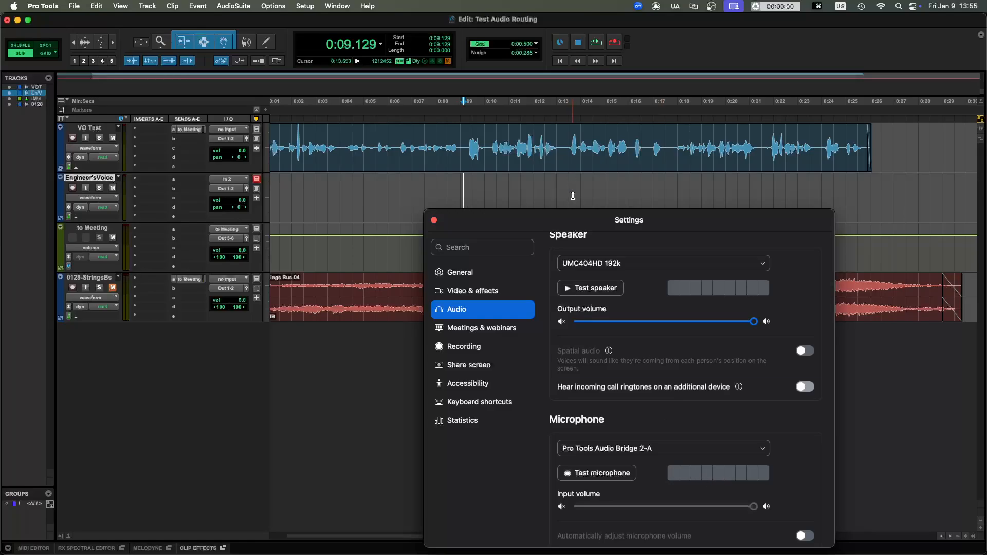
pyautogui.moveTo(569, 217); pyautogui.dragTo(501, 206)
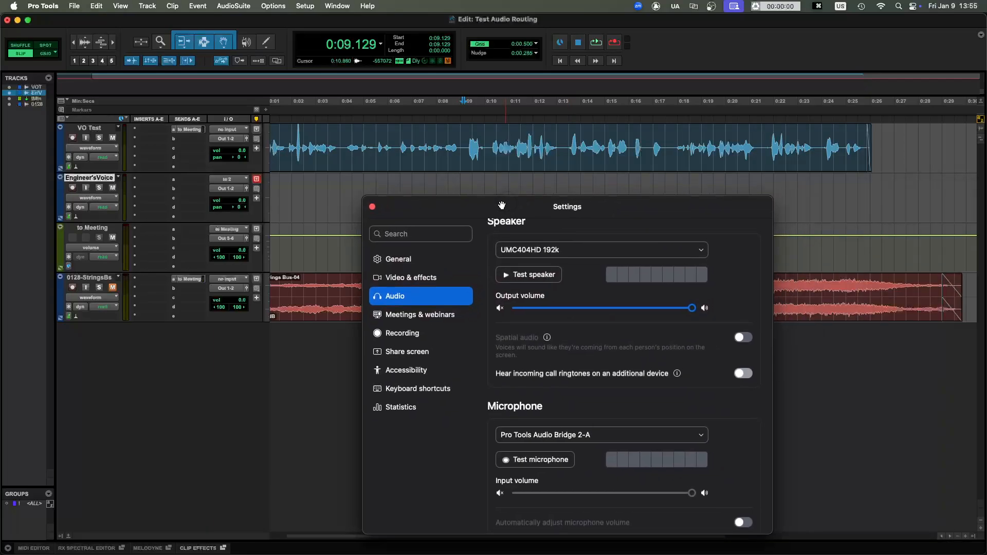
pyautogui.click(231, 191)
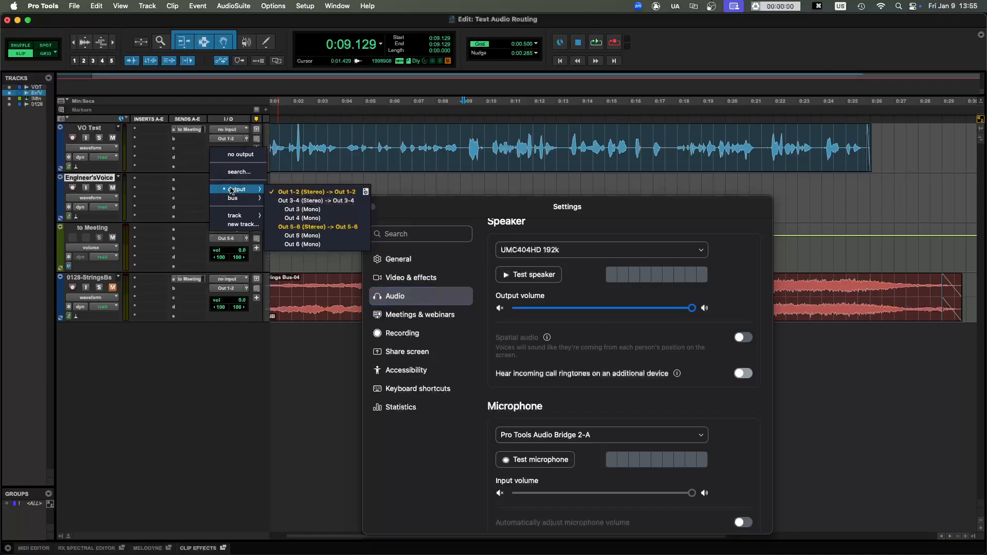
pyautogui.click(302, 228)
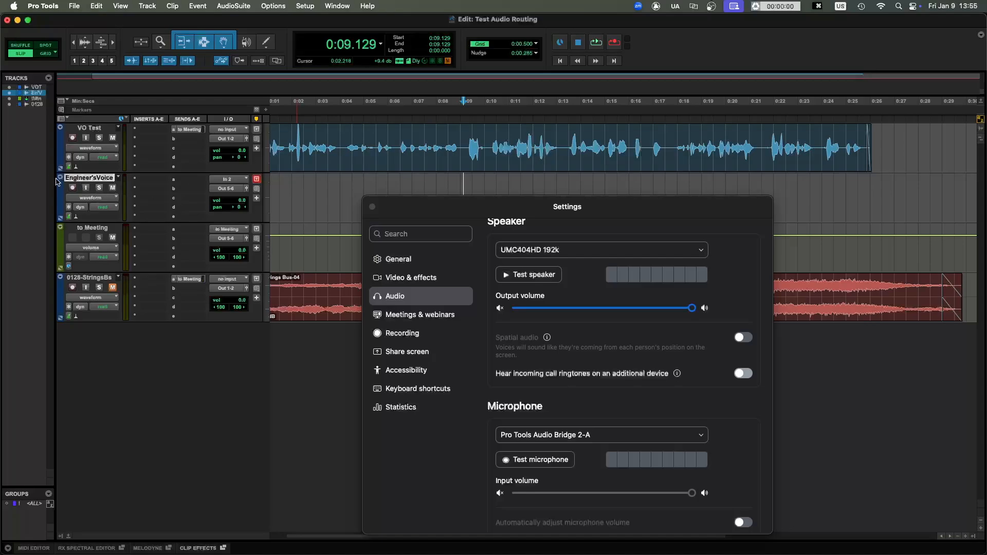
# - Record-arm and mute the Engineer's Voice track, and set its output to Out 1-2 (Stereo)
pyautogui.click(72, 188)
pyautogui.click(114, 188)
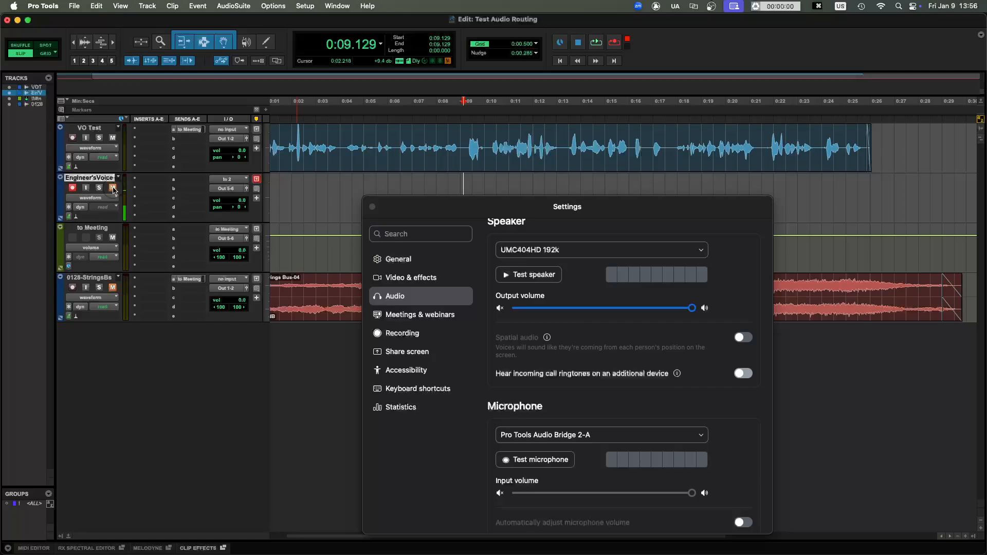
pyautogui.click(227, 189)
pyautogui.click(286, 192)
# - Add a pre-fader send from the Engineer's Voice track to the to Meeting track and close the send window
pyautogui.click(193, 184)
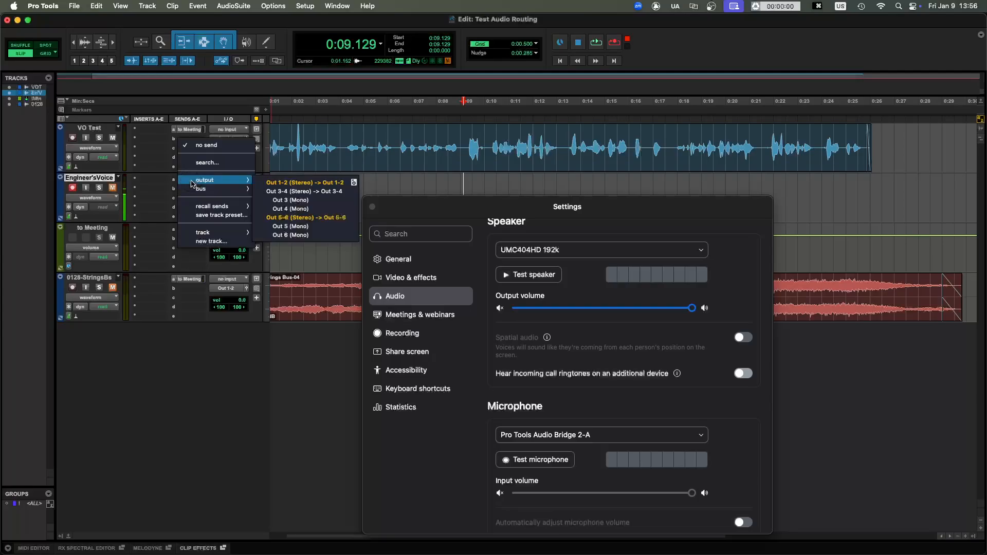
pyautogui.moveTo(227, 236)
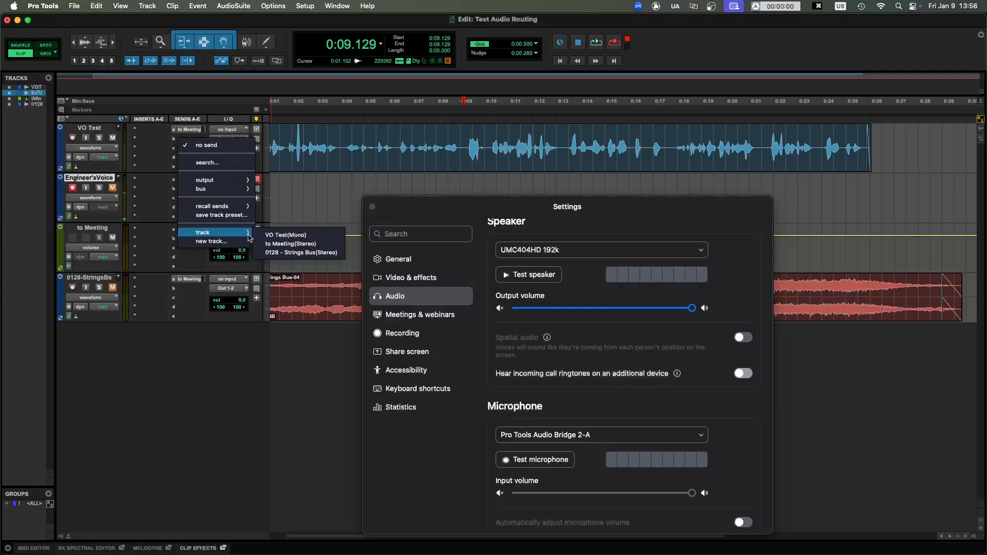
pyautogui.click(294, 249)
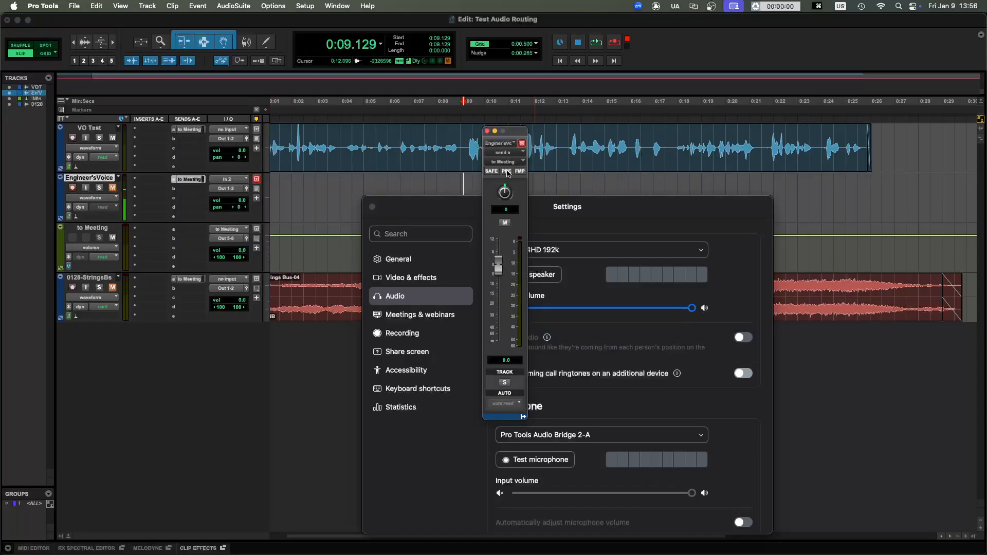
pyautogui.click(506, 171)
pyautogui.click(488, 132)
# - Close and reopen the Zoom settings on the audio page, and move the window clear of the track controls
pyautogui.click(372, 207)
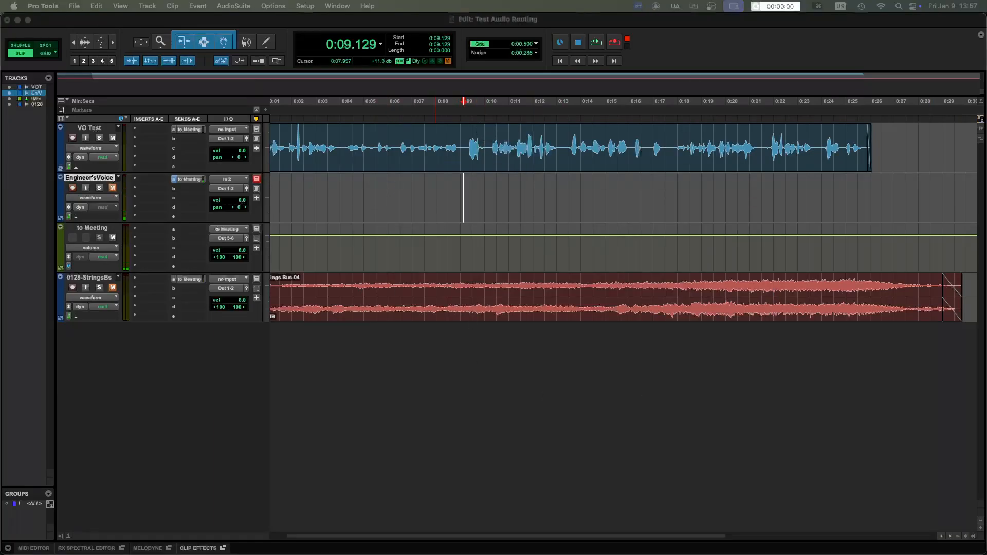
pyautogui.press('super+comma')
pyautogui.click(417, 296)
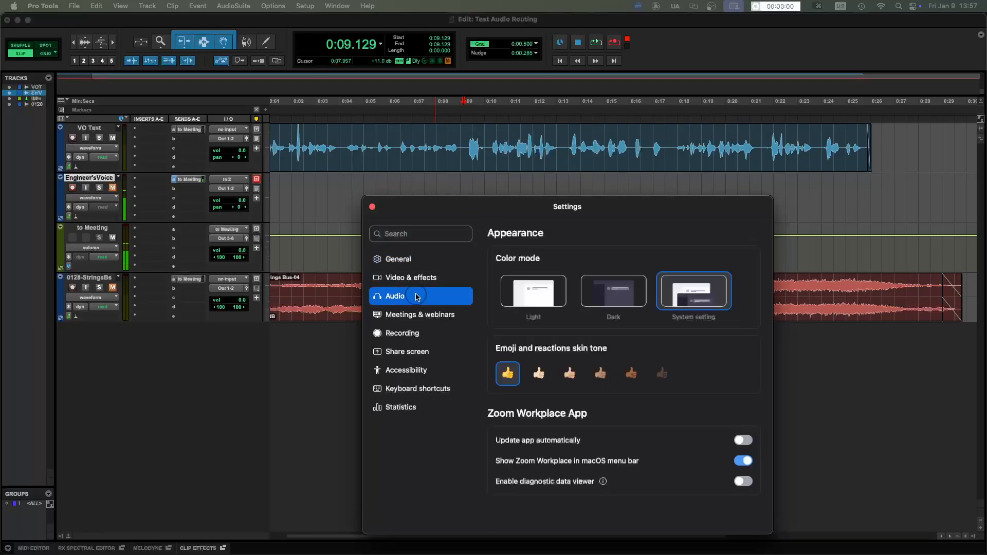
pyautogui.moveTo(563, 202); pyautogui.dragTo(524, 165)
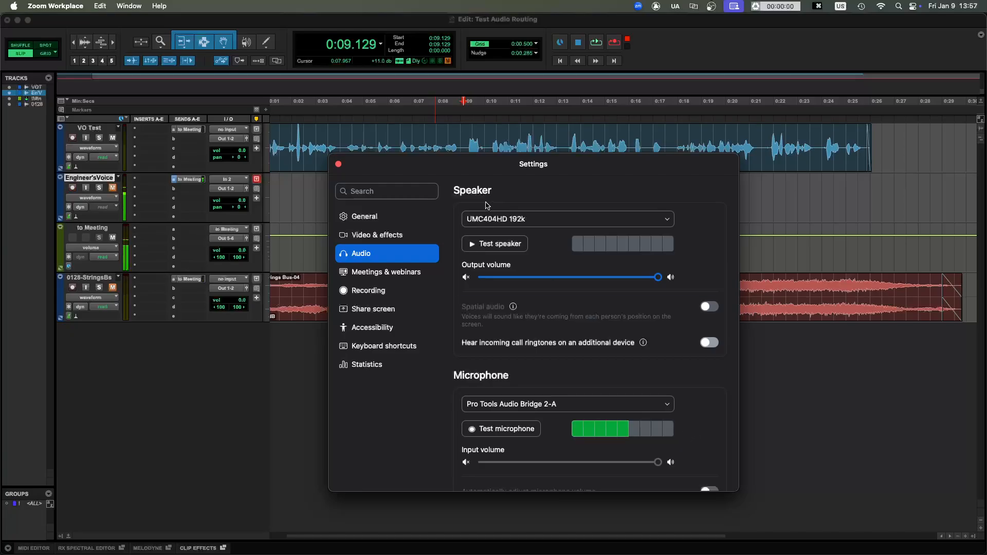
pyautogui.moveTo(518, 174); pyautogui.dragTo(701, 178)
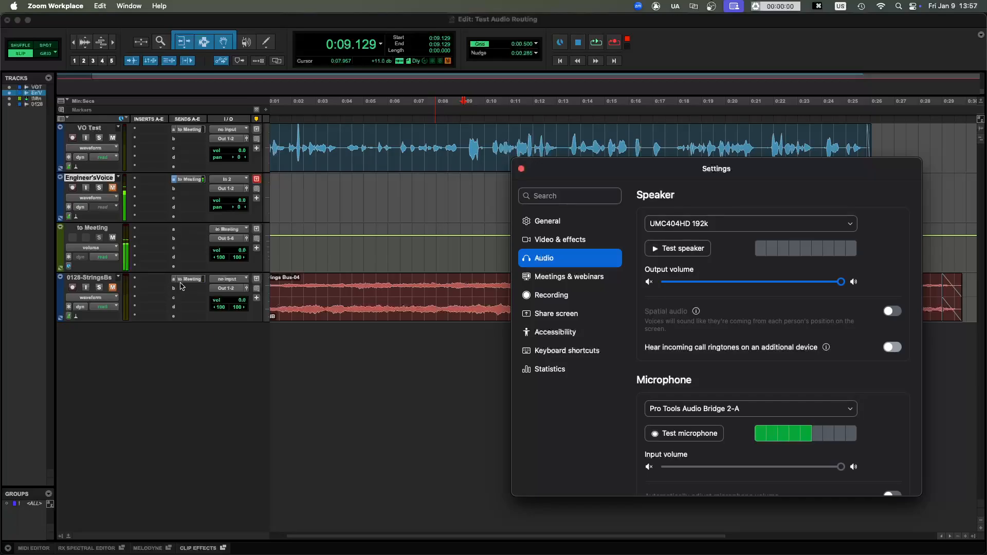
# - Play the session from about 0:01.8 on the VO Test track to check the signal reaching Zoom, and stop playback
pyautogui.click(326, 134)
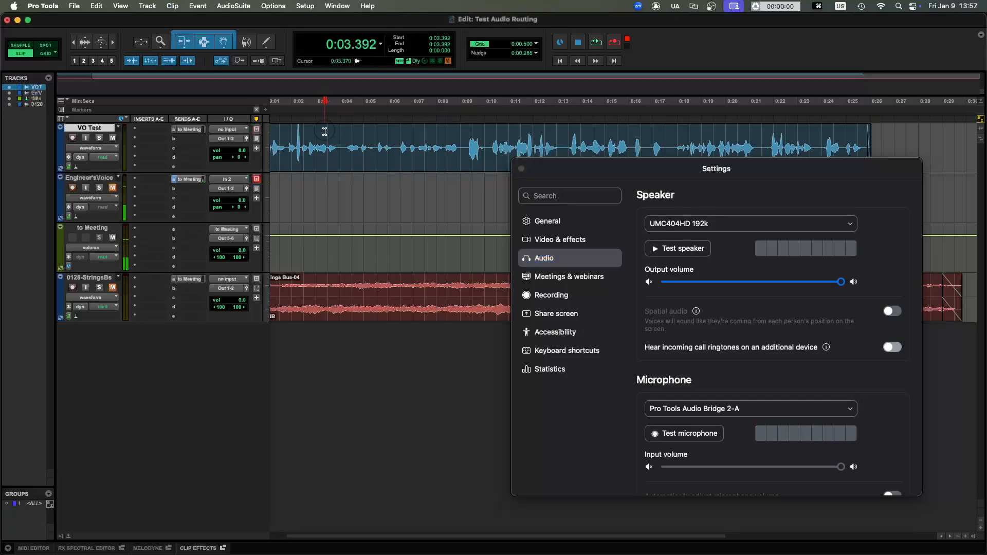
pyautogui.click(287, 137)
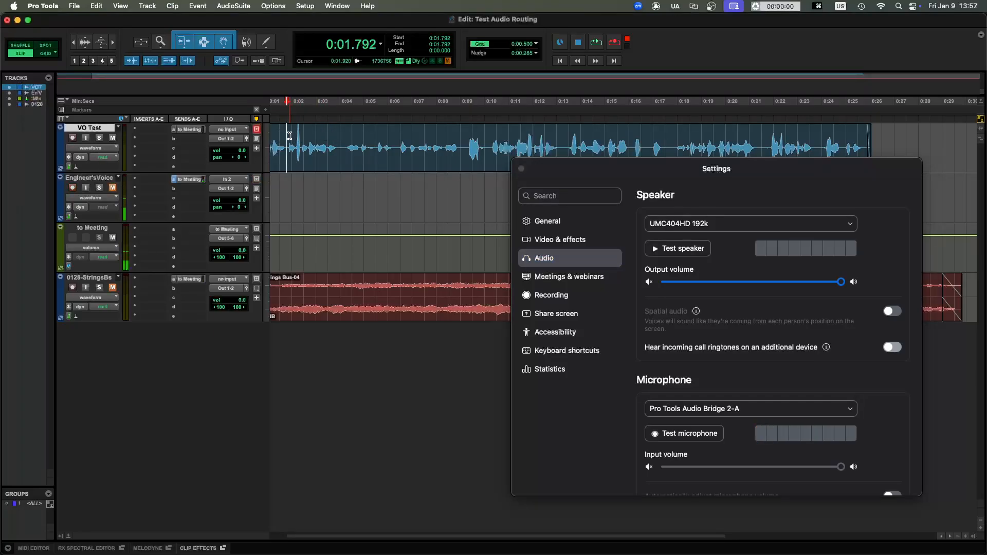
pyautogui.press('space')
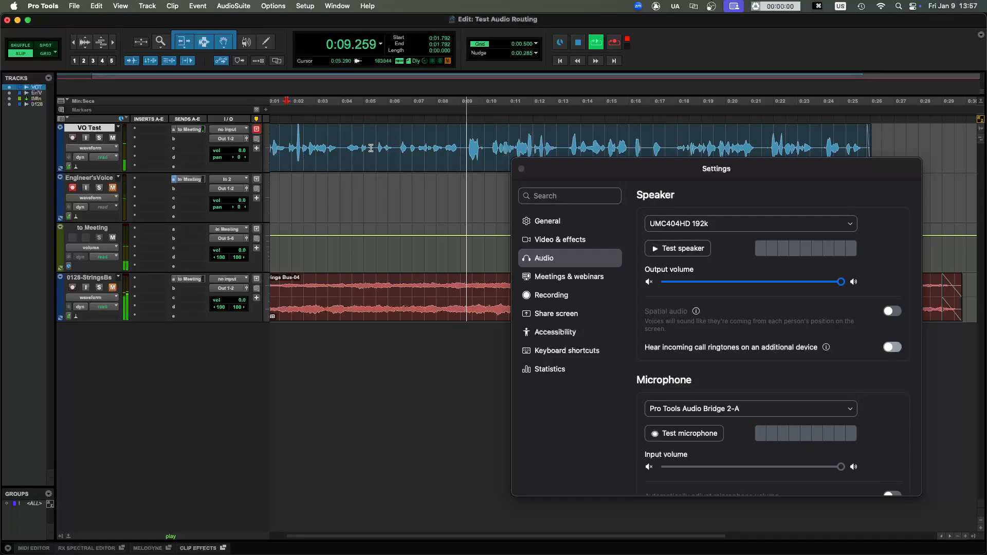
pyautogui.press('space')
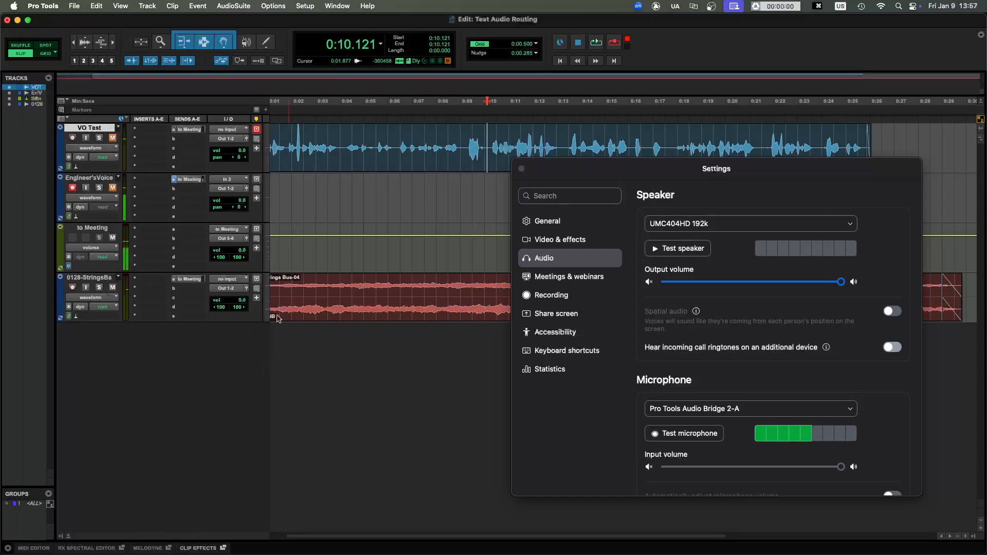
# - Select the Strings Bus track and inspect its send to the to Meeting track
pyautogui.click(327, 287)
pyautogui.click(197, 280)
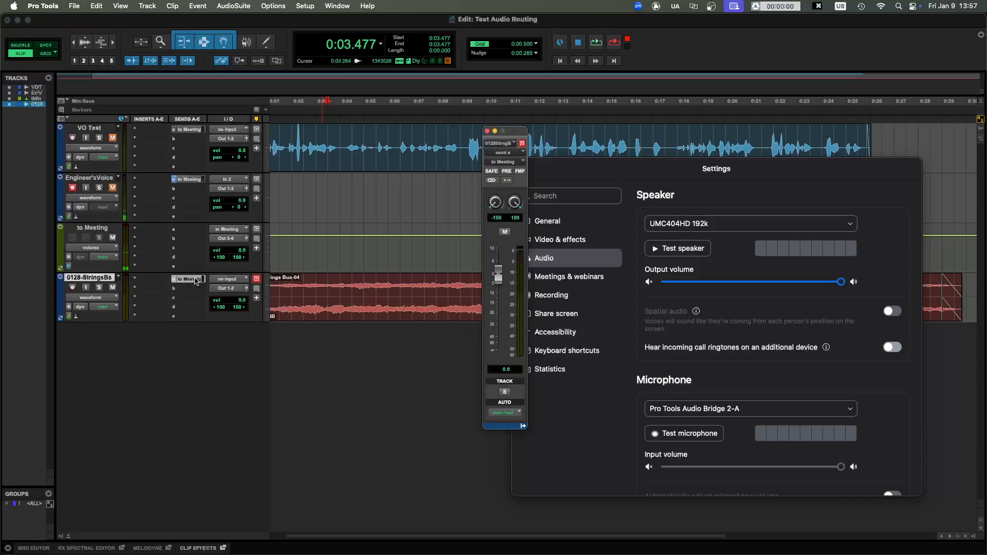
pyautogui.click(196, 280)
# - Play the Strings Bus clip from about 0:03.7 to check its send, stop, and place the playback cursor at about 0:05
pyautogui.click(332, 282)
pyautogui.press('space')
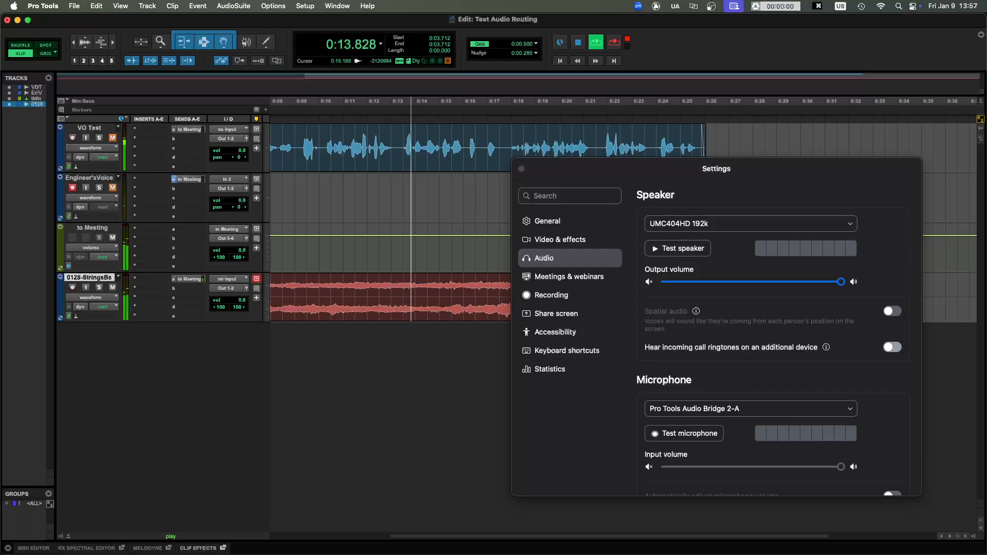
pyautogui.click(475, 285)
pyautogui.hscroll(4, 465, 279)
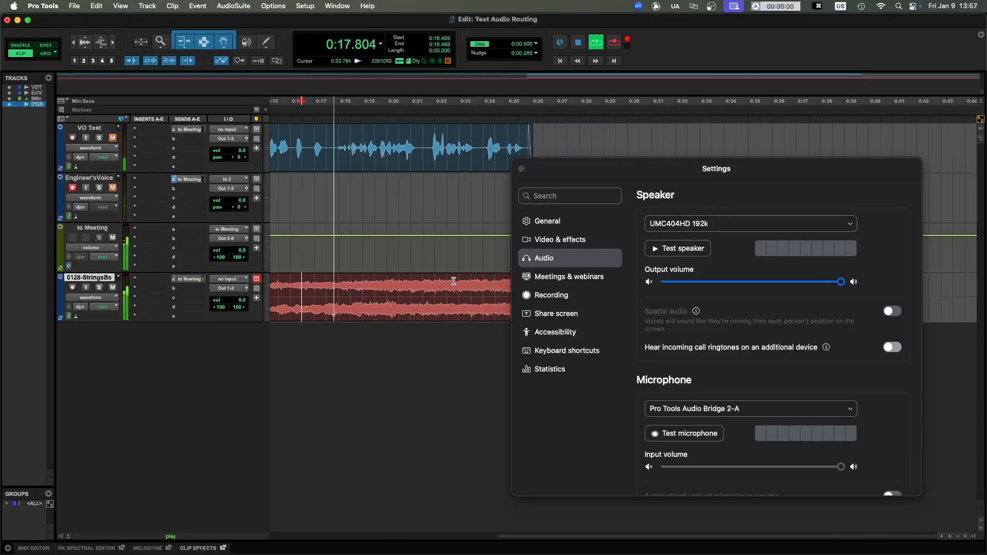
pyautogui.press('space')
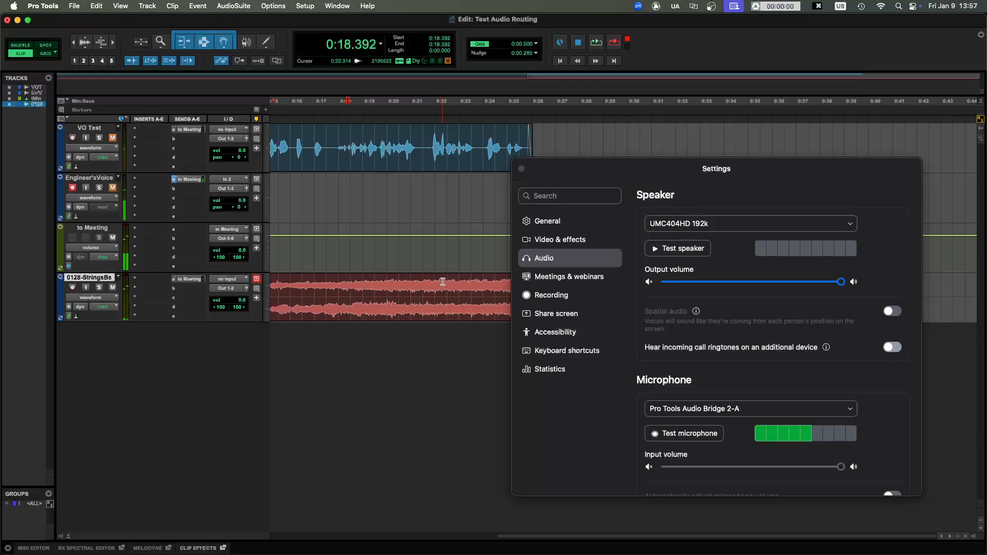
pyautogui.hscroll(-8, 431, 289)
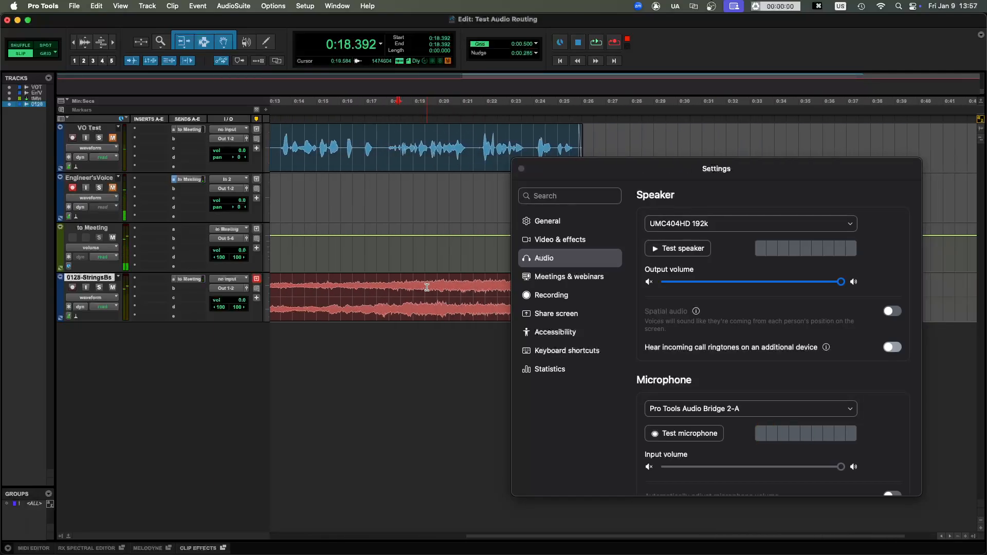
pyautogui.click(390, 284)
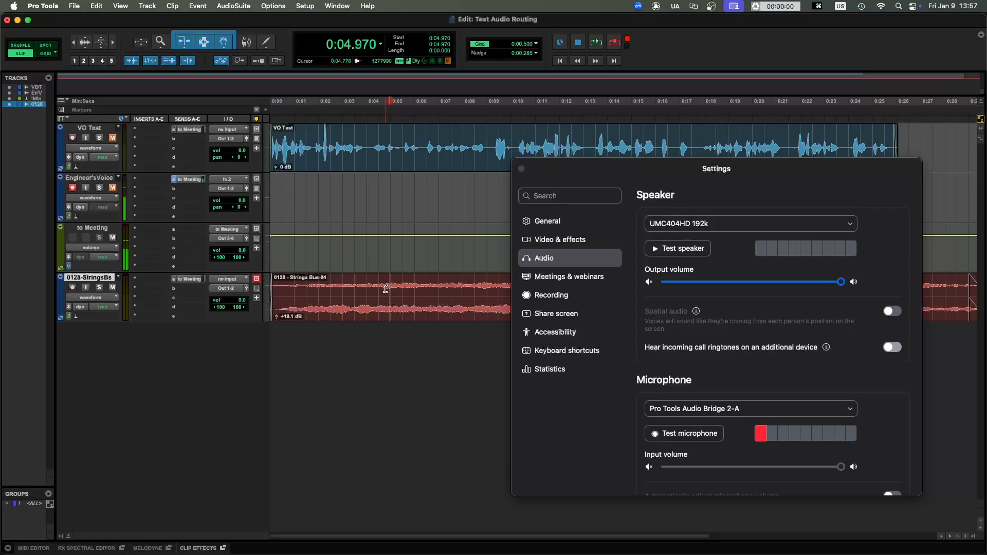
# - Review the microphone and microphone mode options in the Zoom audio settings
pyautogui.scroll(-5, 702, 351)
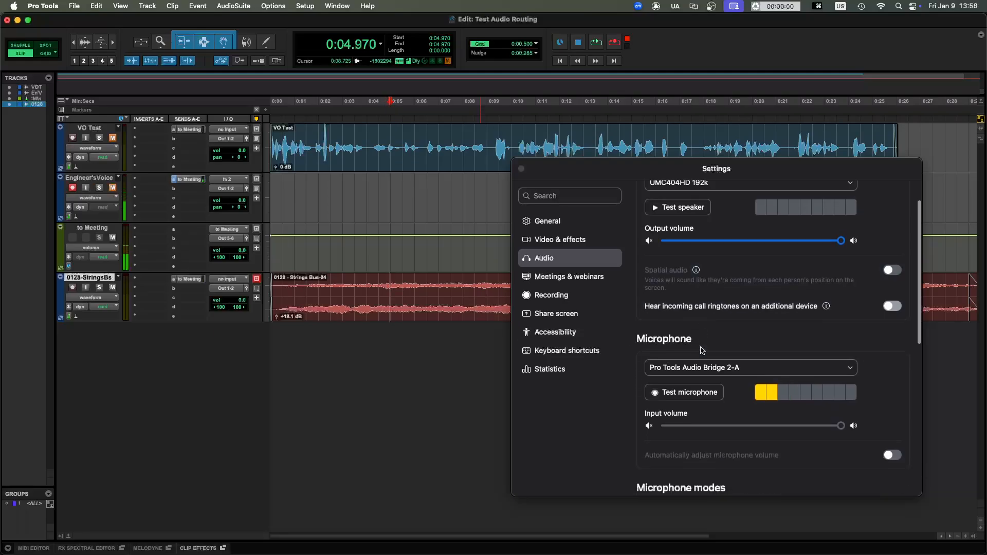
pyautogui.scroll(-4, 702, 350)
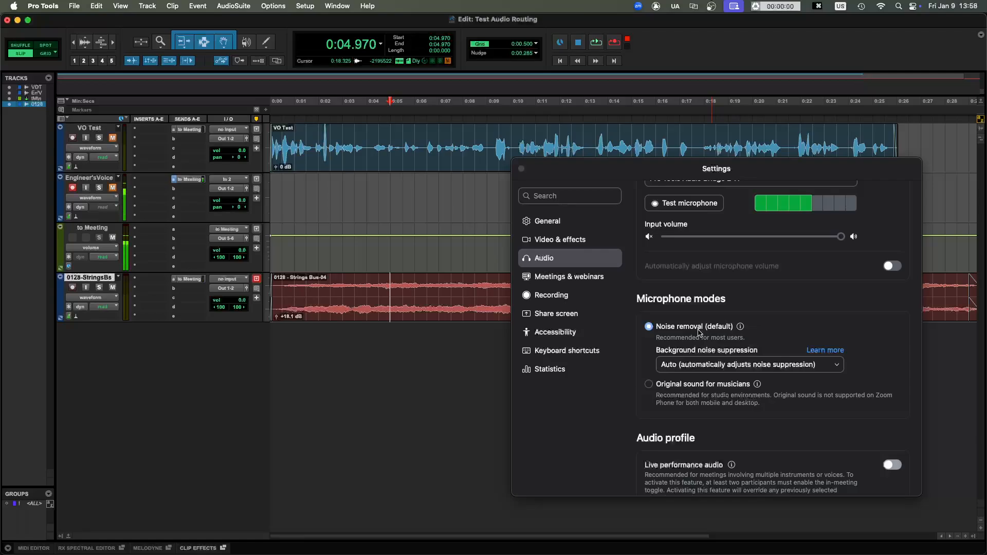
pyautogui.scroll(2, 785, 236)
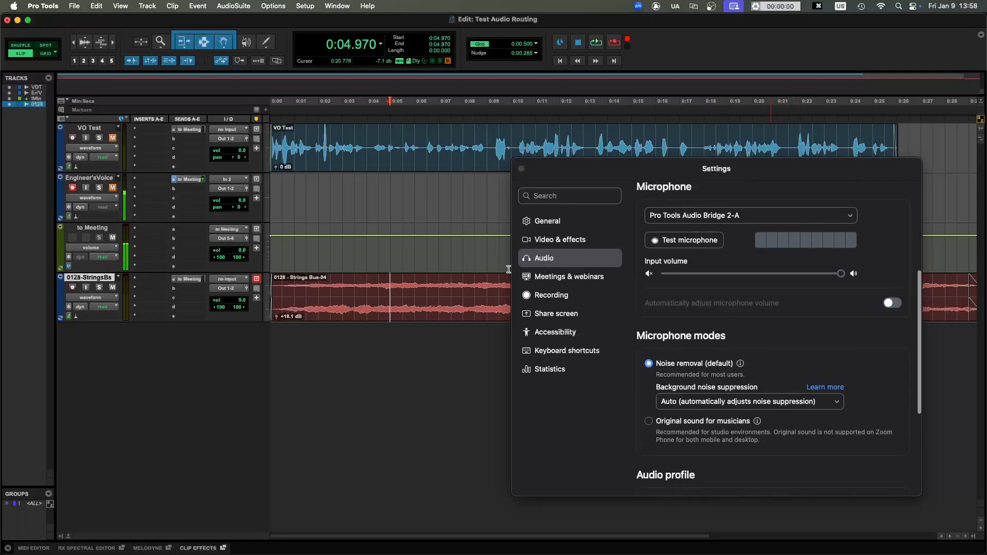
# - Play the Strings Bus clip from about 0:06 to check the Zoom microphone level under noise removal, and stop playback
pyautogui.click(413, 285)
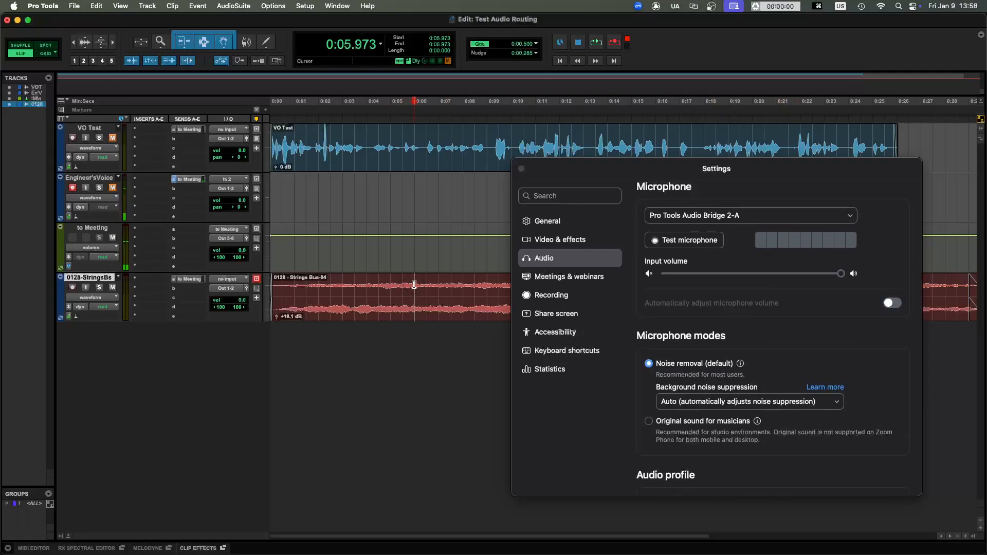
pyautogui.press('space')
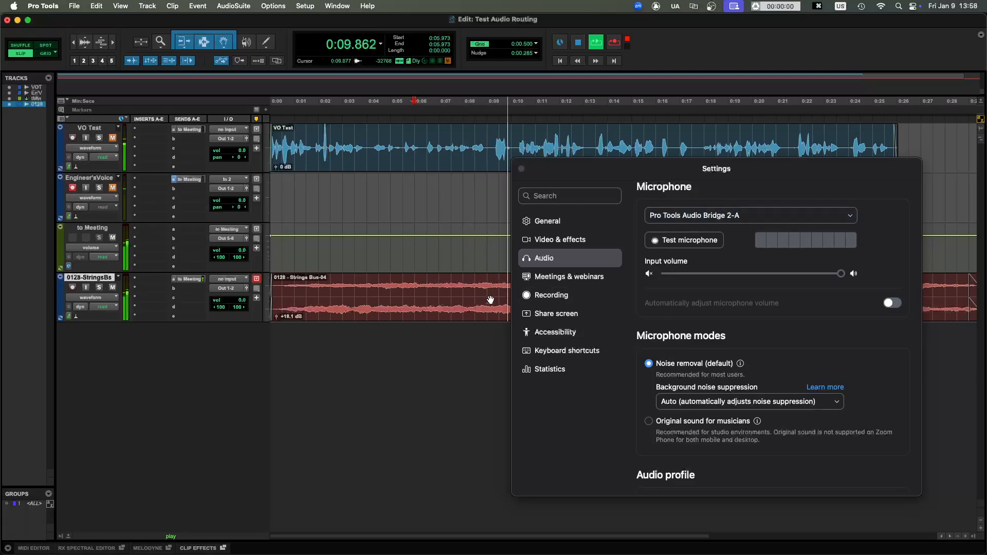
pyautogui.press('space')
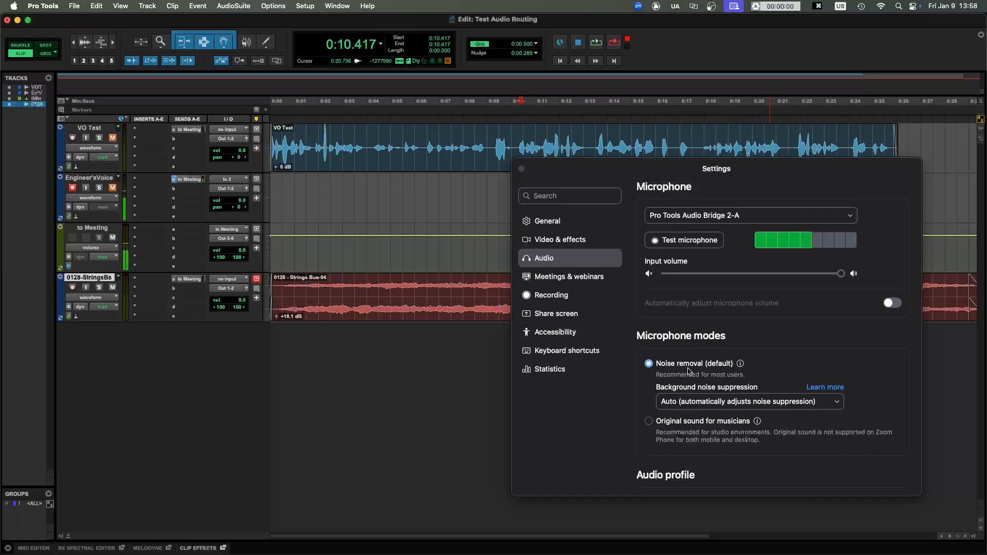
# - Switch the Zoom microphone mode to Original sound for musicians and play the Strings Bus clip from about 0:03.9 to check the level
pyautogui.scroll(-3, 684, 369)
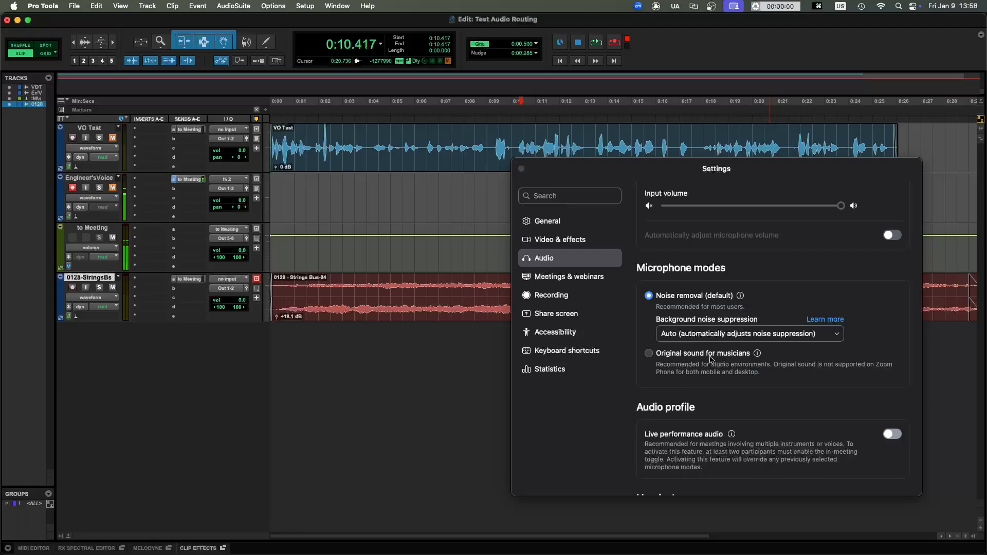
pyautogui.click(661, 358)
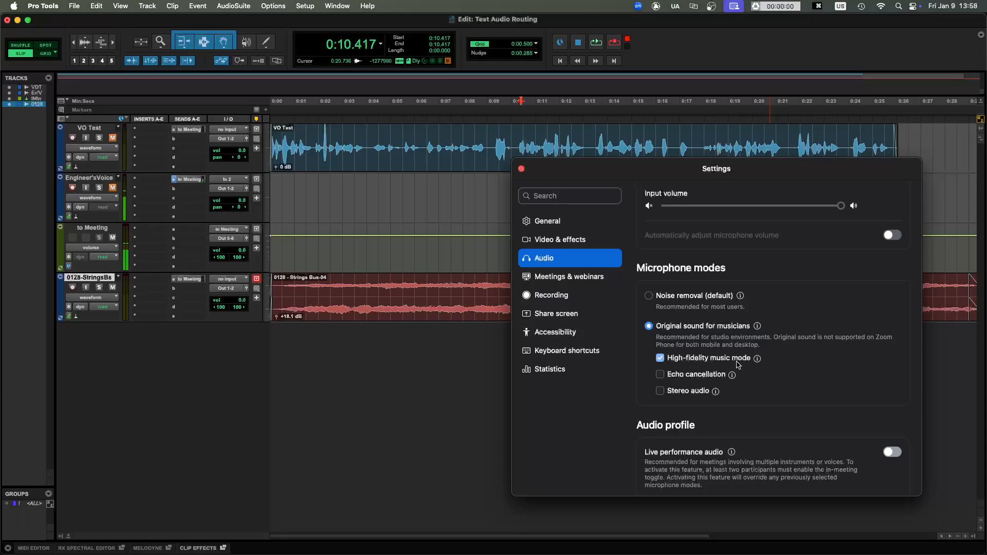
pyautogui.click(364, 289)
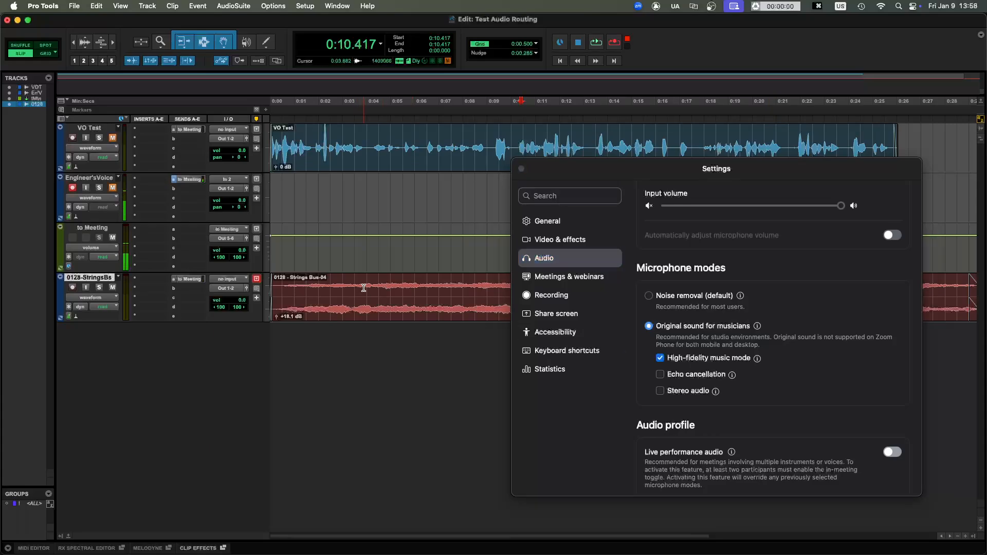
pyautogui.press('space')
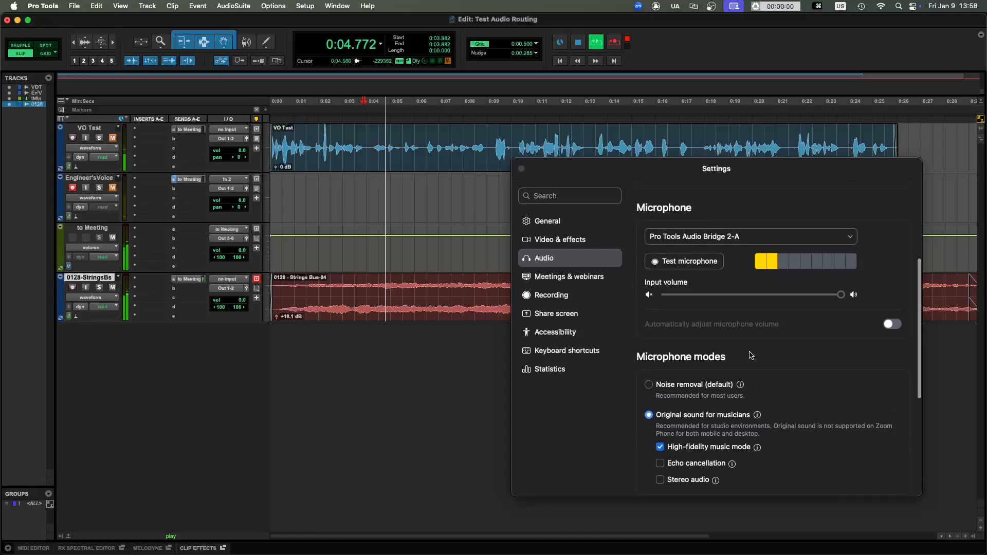
pyautogui.hscroll(6, 453, 301)
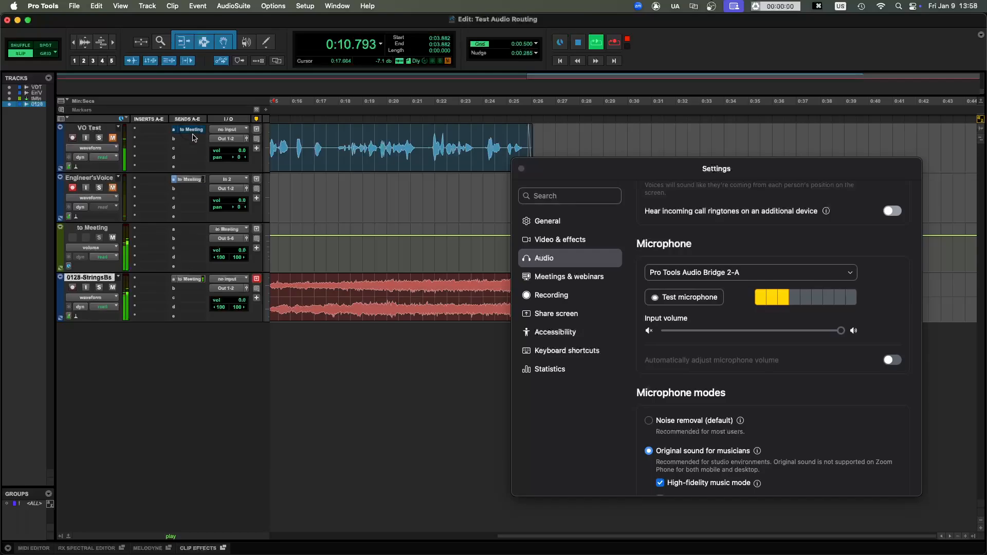
pyautogui.click(456, 290)
pyautogui.press('r')
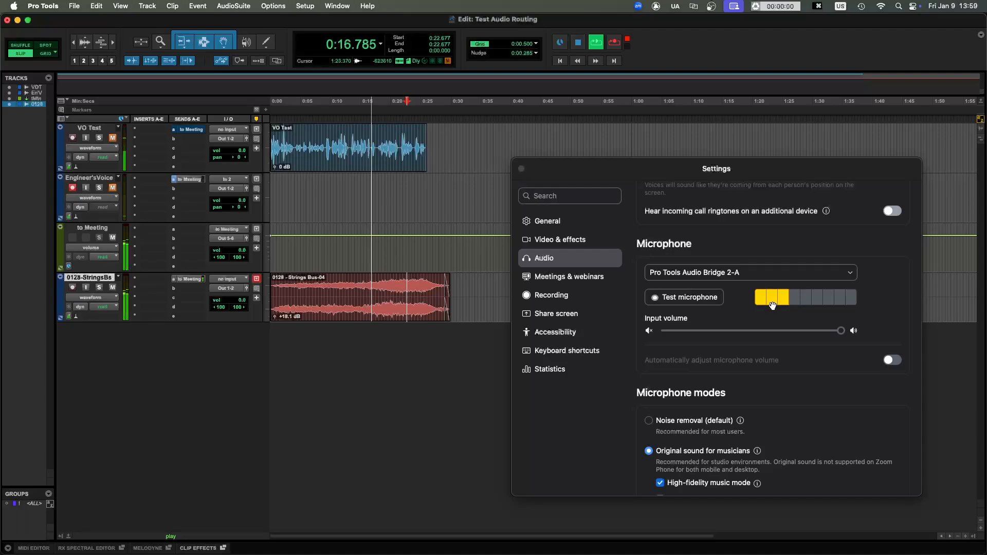
# - Raise the Strings Bus send to the to Meeting track to +8.9 dB, close the send window and stop playback
pyautogui.click(195, 281)
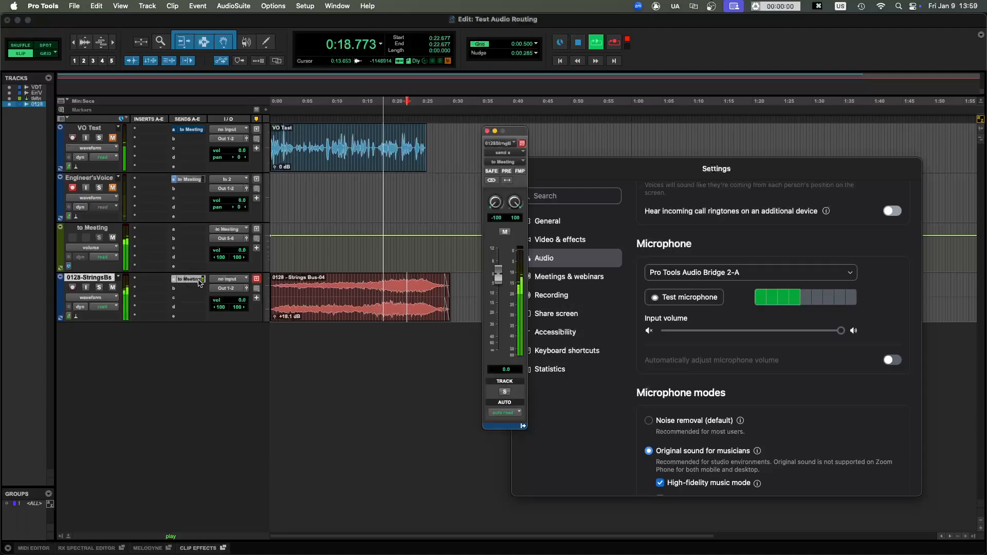
pyautogui.moveTo(499, 278)
pyautogui.mouseDown()
pyautogui.moveTo(501, 264)
pyautogui.moveTo(512, 267)
pyautogui.mouseUp()
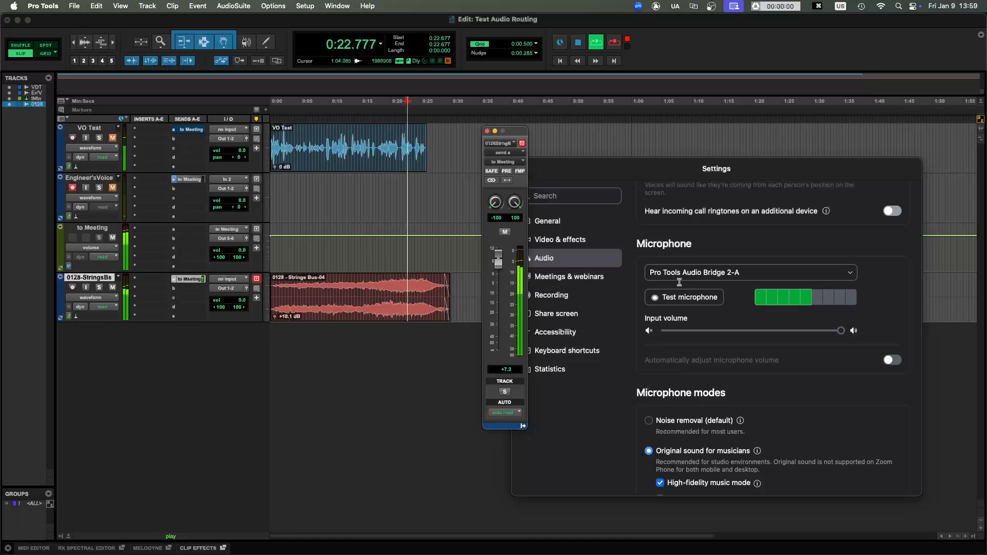
pyautogui.moveTo(499, 263); pyautogui.dragTo(498, 260)
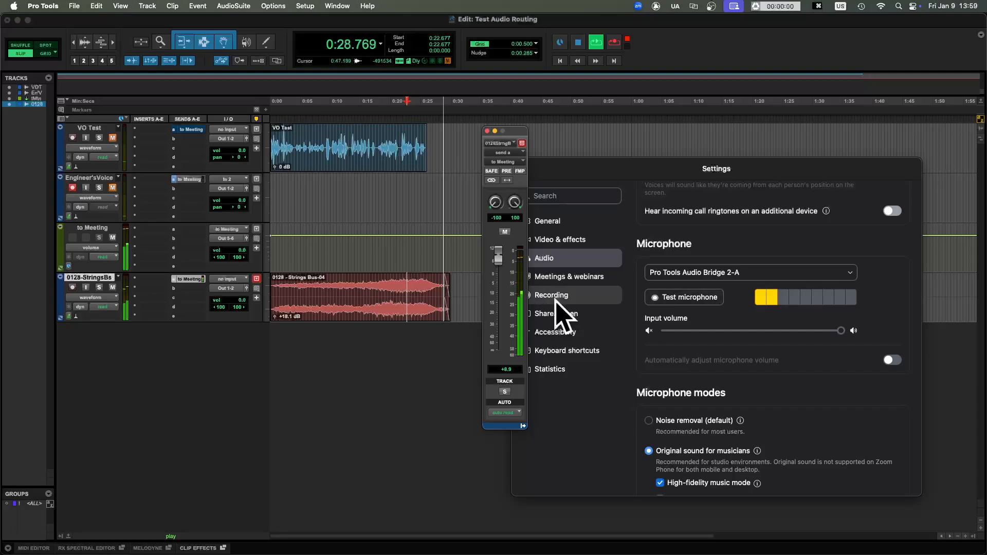
pyautogui.click(488, 131)
pyautogui.press('space')
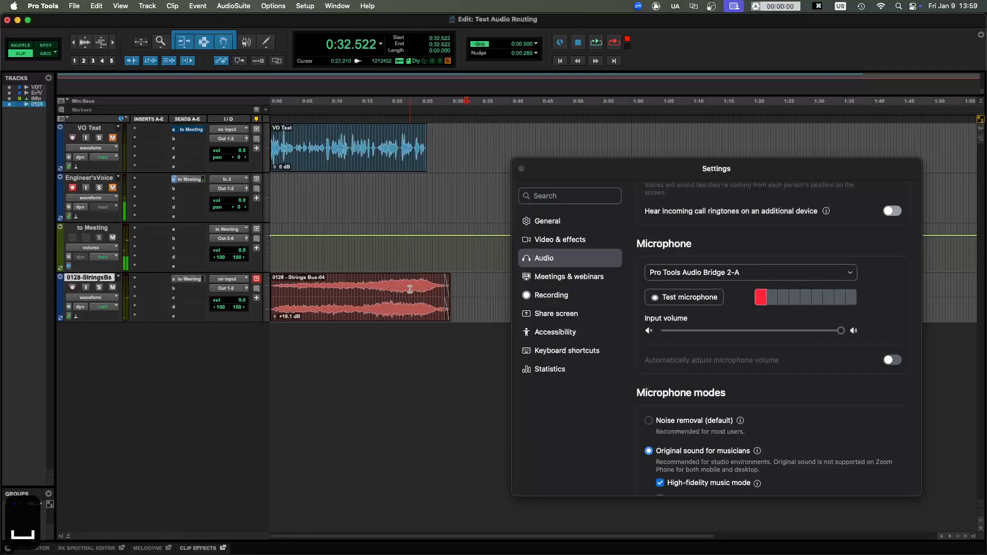
# - Play the Strings Bus clip briefly from about 0:12 to check the level reaching Zoom, and stop playback
pyautogui.press('r')
pyautogui.press('t')
pyautogui.press('t')
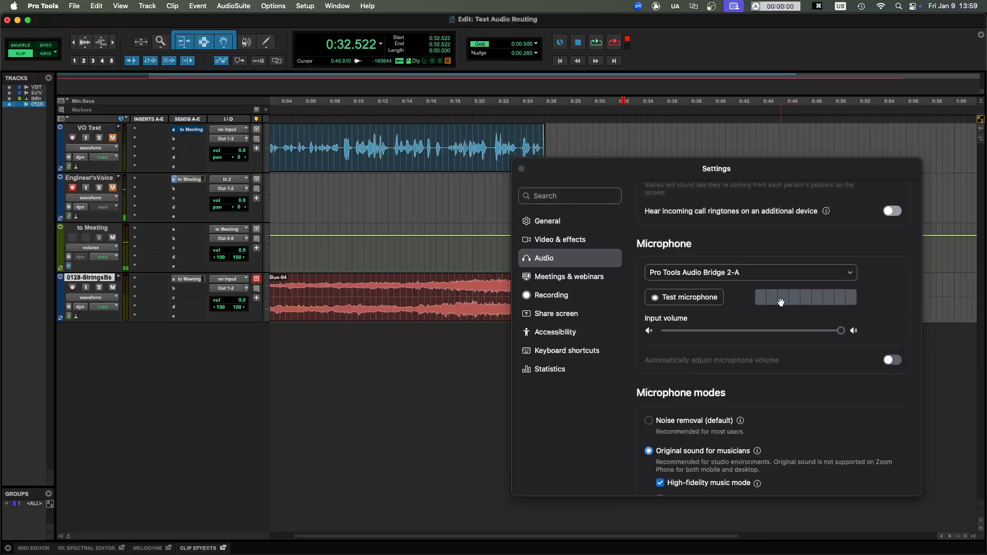
pyautogui.click(387, 315)
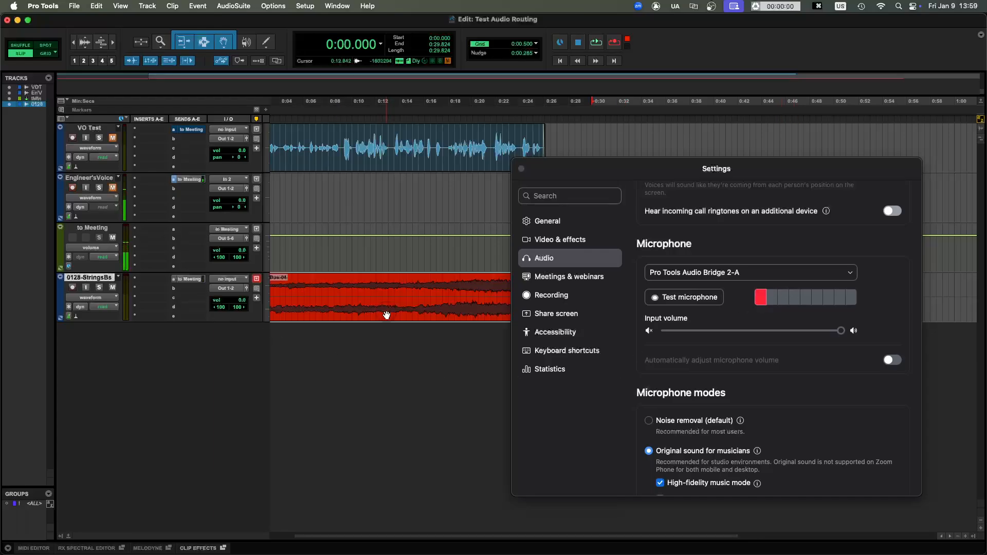
pyautogui.click(377, 286)
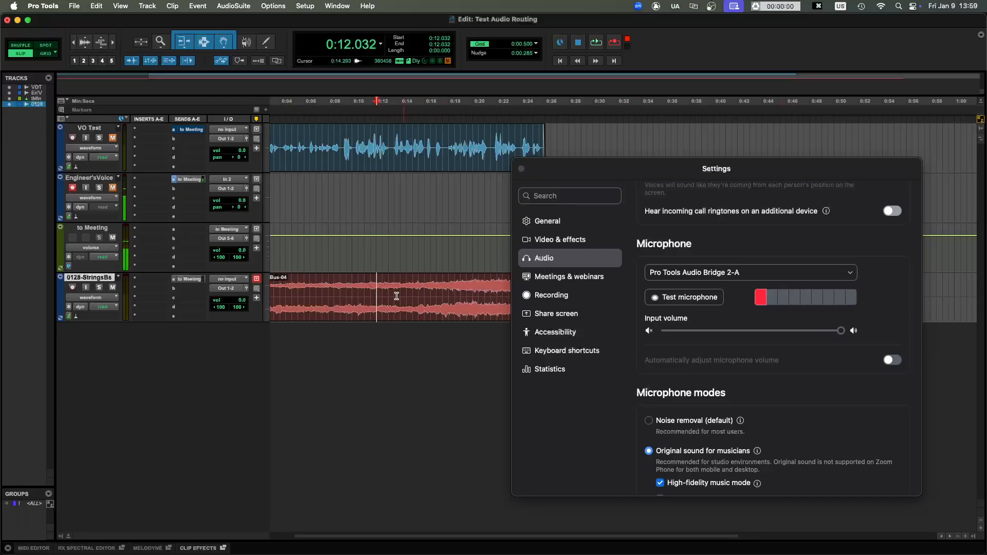
pyautogui.press('space')
pyautogui.press('space')
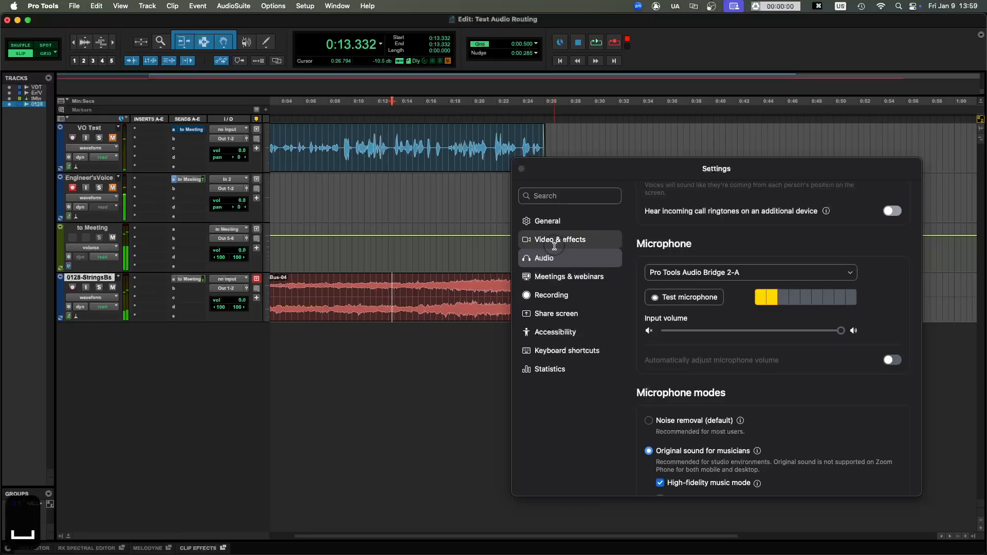
# - Review the camera choices in the Zoom video settings, keeping OBS Virtual Camera, and close the settings
pyautogui.click(555, 242)
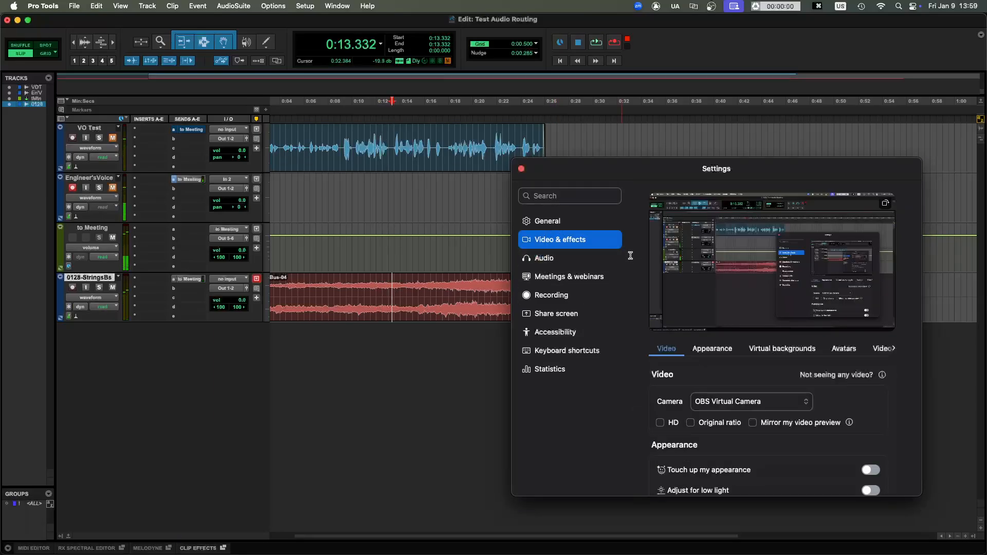
pyautogui.click(758, 406)
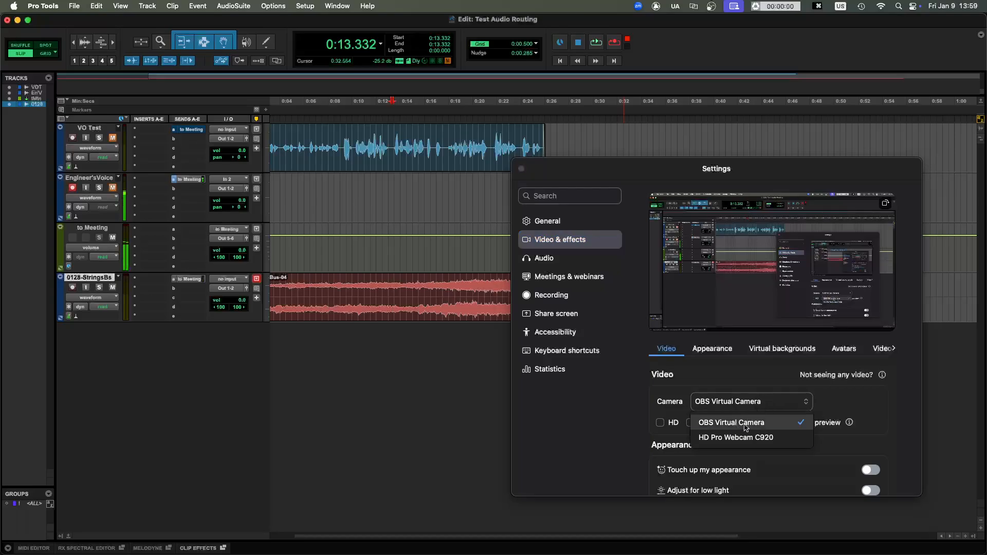
pyautogui.click(847, 403)
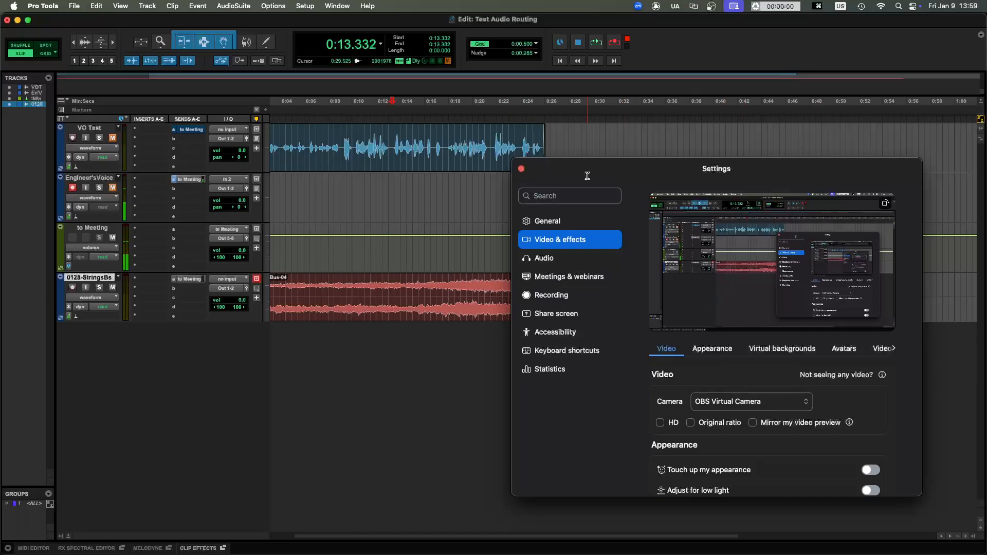
pyautogui.press('super+w')
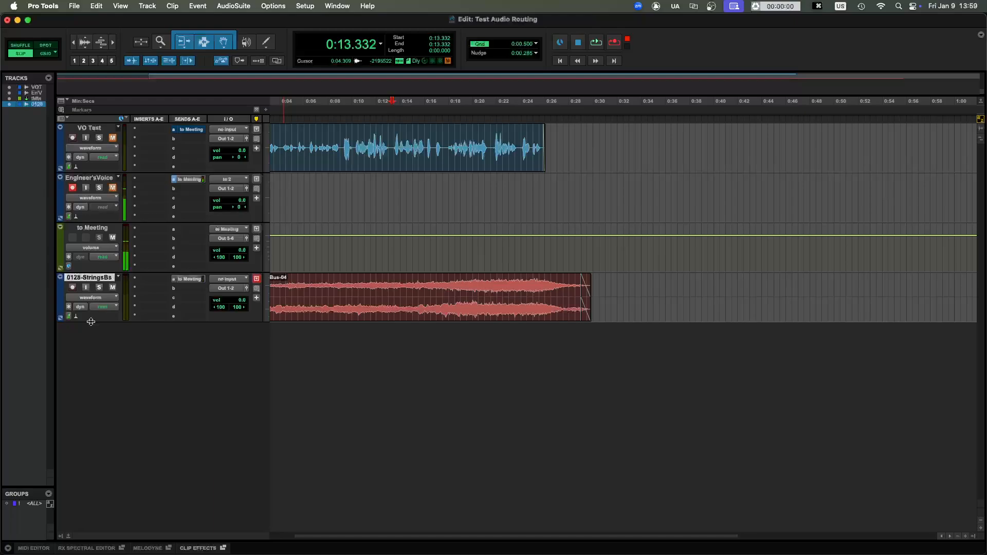
# - Enlarge the height of the Strings Bus track and place the playback cursor at about 0:13.9
pyautogui.moveTo(91, 322); pyautogui.dragTo(128, 496)
pyautogui.press('t')
pyautogui.press('t')
pyautogui.press('t')
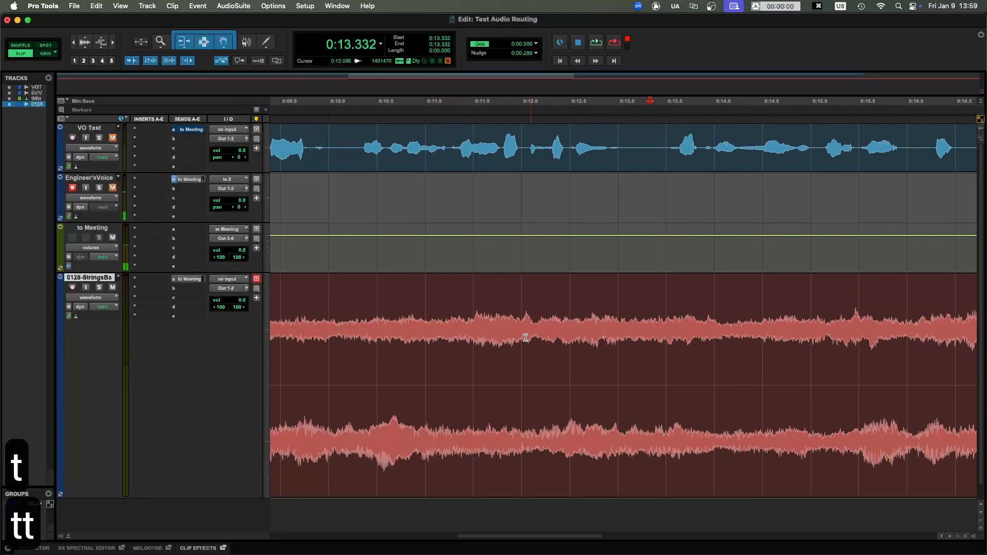
pyautogui.moveTo(526, 338); pyautogui.dragTo(679, 341)
pyautogui.click(707, 332)
pyautogui.press('r')
pyautogui.press('r')
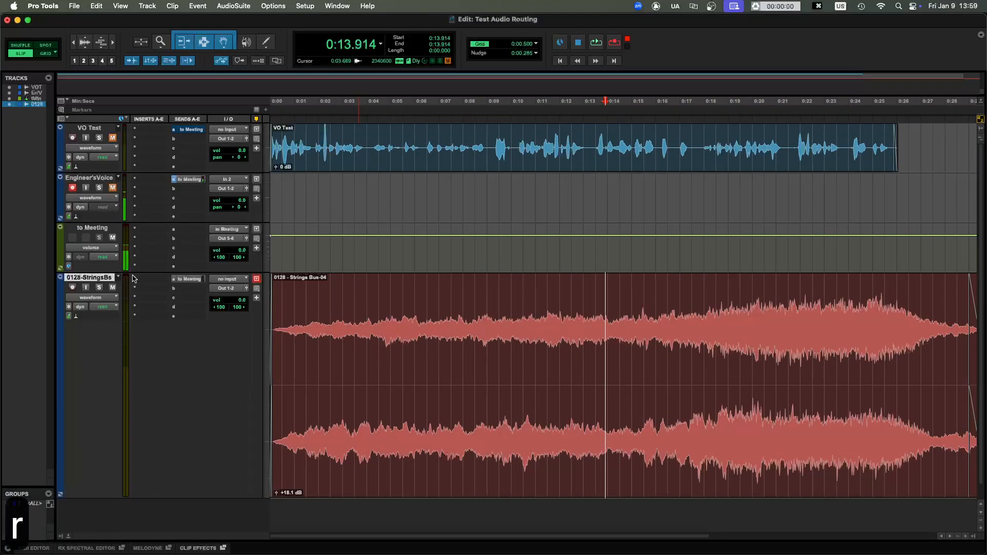
# - Insert the multichannel BF-76 dynamics plug-in in the first insert slot of the Strings Bus track and move its window over the clip
pyautogui.click(134, 278)
pyautogui.moveTo(205, 280)
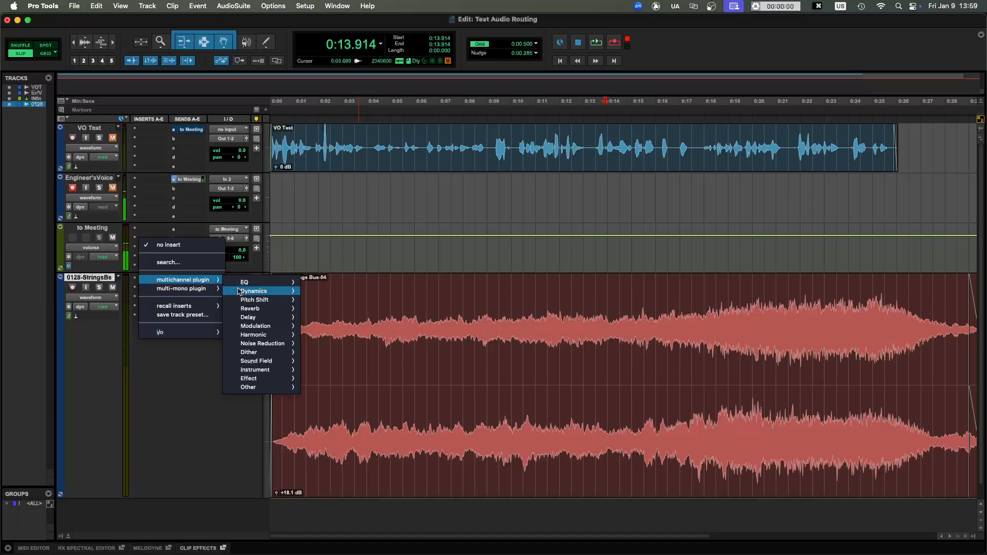
pyautogui.moveTo(240, 292)
pyautogui.click(322, 292)
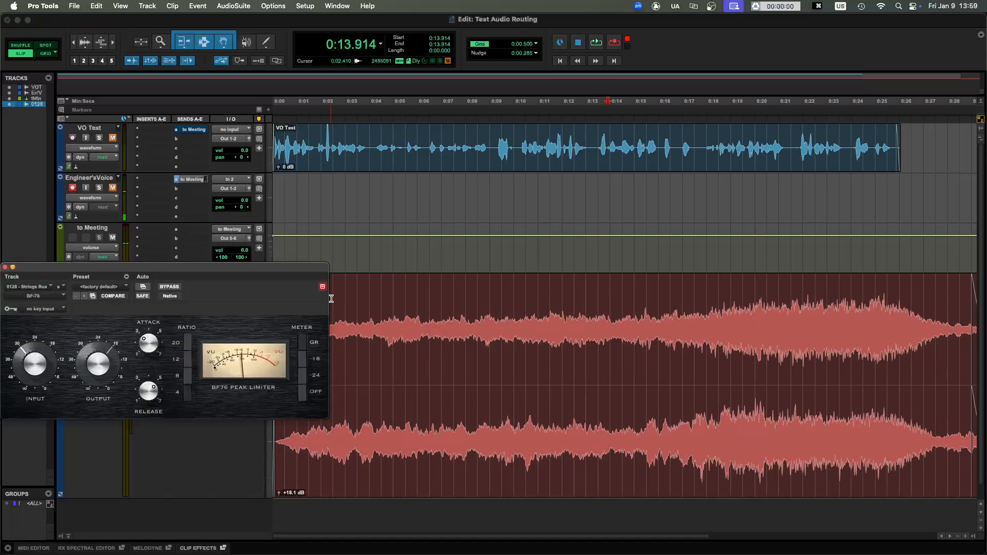
pyautogui.moveTo(173, 274); pyautogui.dragTo(534, 293)
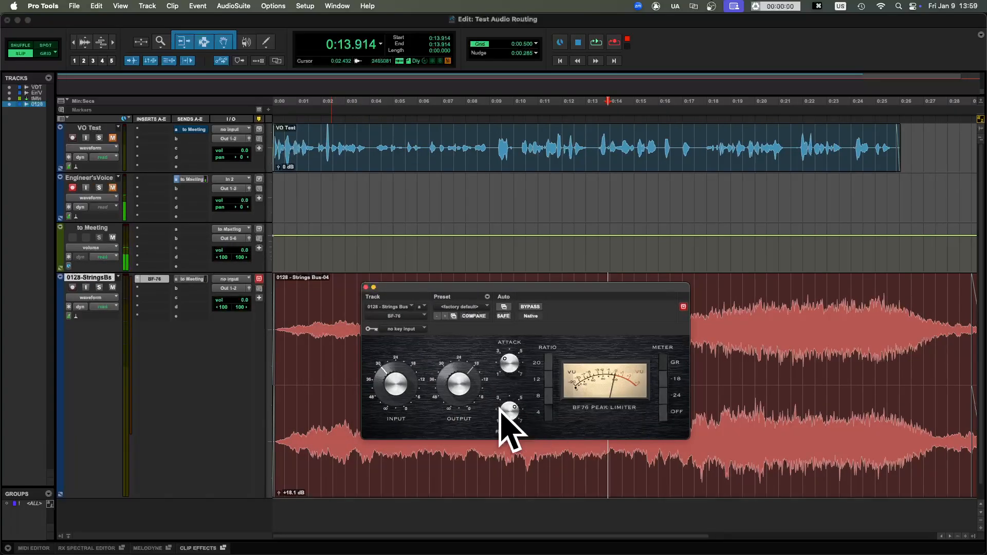
# - Adjust the input, output and attack controls of the BF-76 peak limiter
pyautogui.moveTo(392, 396)
pyautogui.mouseDown()
pyautogui.moveTo(399, 386)
pyautogui.moveTo(397, 407)
pyautogui.mouseUp()
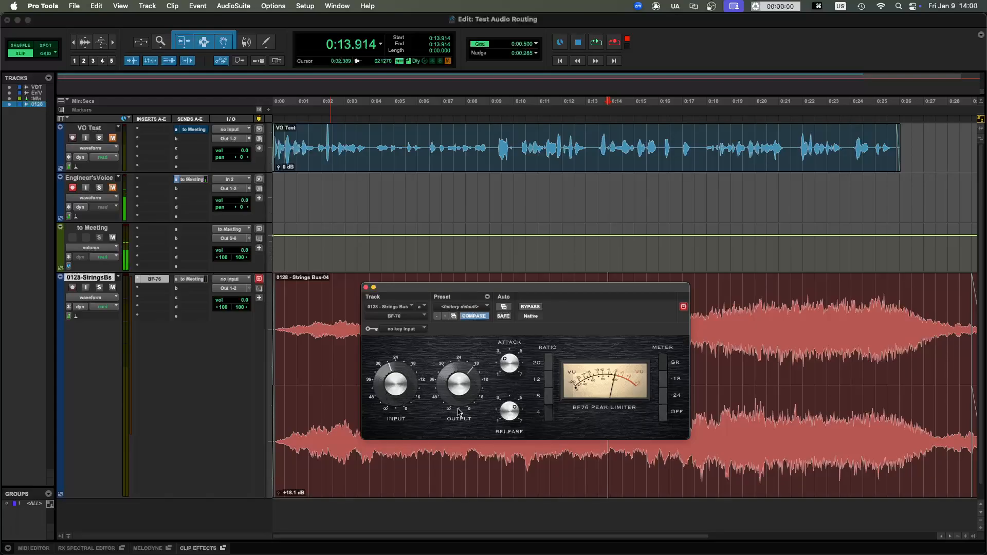
pyautogui.moveTo(459, 384); pyautogui.dragTo(460, 393)
pyautogui.moveTo(505, 368); pyautogui.dragTo(524, 333)
pyautogui.click(549, 369)
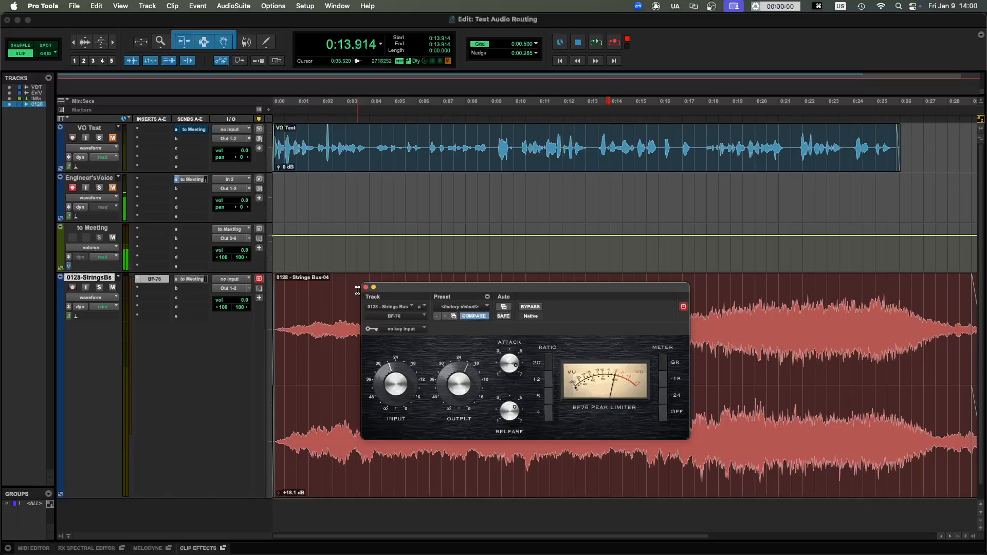
# - Remove the BF-76 insert from the Strings Bus track and close the plug-in window
pyautogui.click(132, 281)
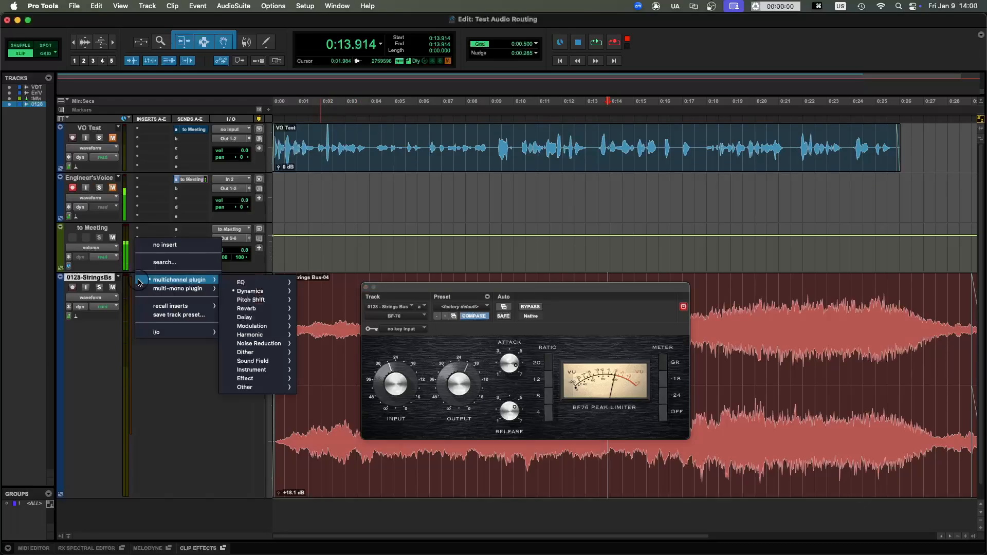
pyautogui.click(154, 245)
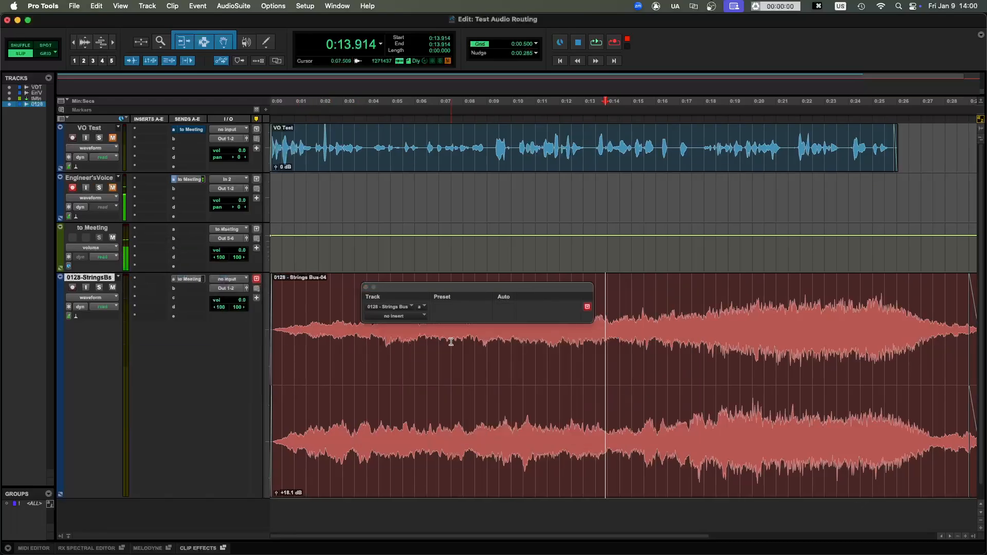
pyautogui.click(366, 286)
# - Select several passages of the Strings Bus clip as a demonstration and leave the playback cursor at about 0:24.8
pyautogui.moveTo(375, 291); pyautogui.dragTo(659, 307)
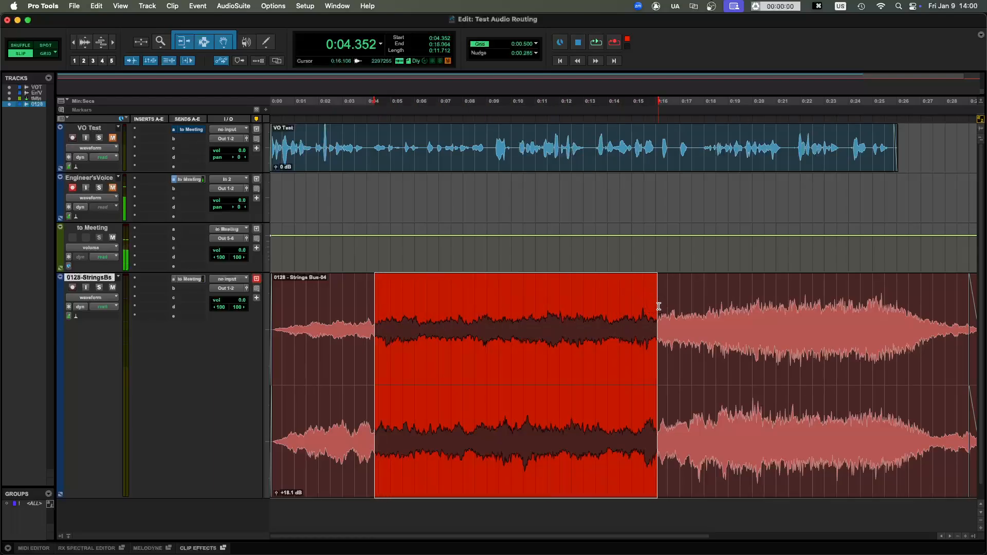
pyautogui.click(565, 363)
pyautogui.moveTo(500, 360); pyautogui.dragTo(809, 360)
pyautogui.hscroll(5, 637, 361)
pyautogui.hscroll(-5, 636, 361)
pyautogui.moveTo(438, 335); pyautogui.dragTo(355, 352)
pyautogui.click(848, 343)
pyautogui.click(489, 348)
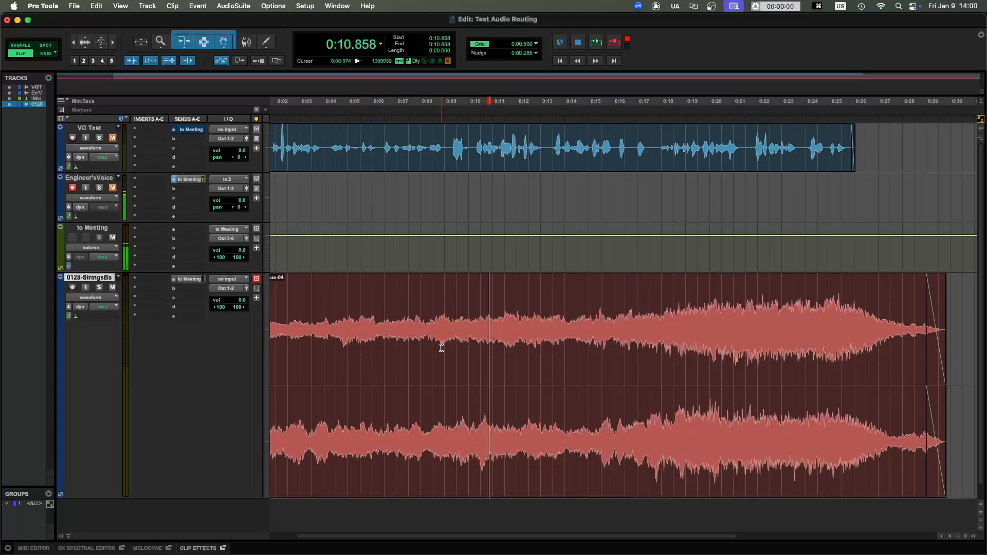
pyautogui.moveTo(441, 348); pyautogui.dragTo(743, 365)
pyautogui.click(826, 367)
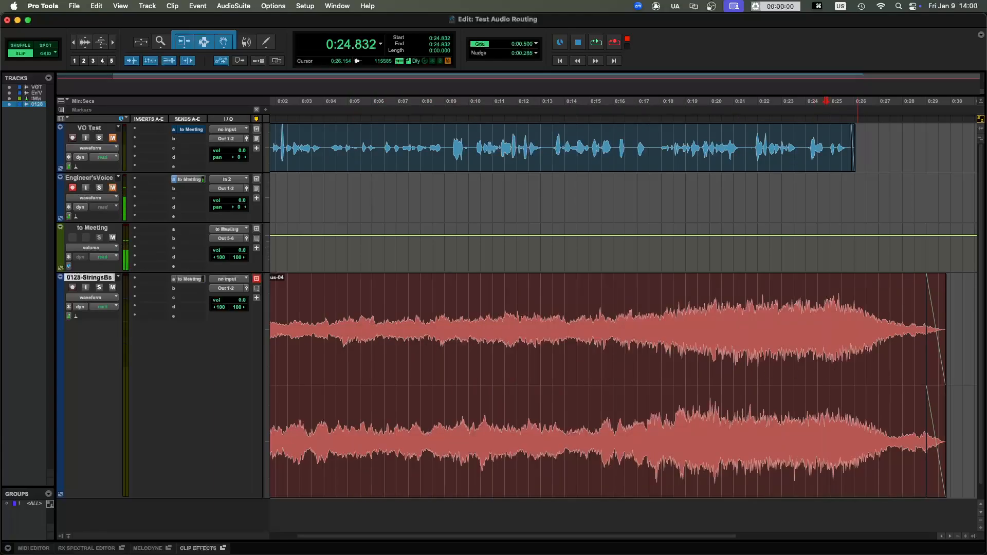
# - Reopen the Zoom settings and show the audio options for the speaker and microphone
pyautogui.moveTo(342, 216); pyautogui.dragTo(449, 168)
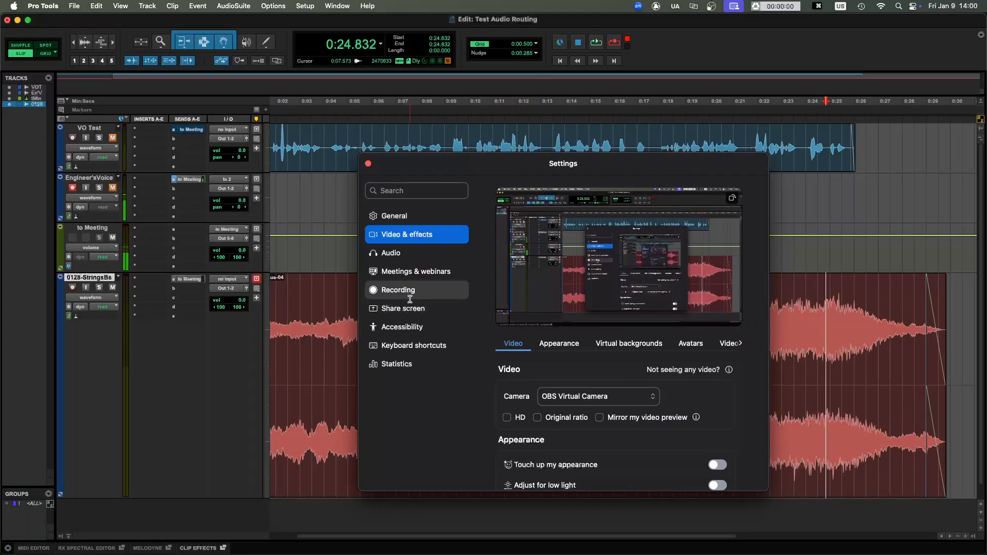
pyautogui.click(406, 260)
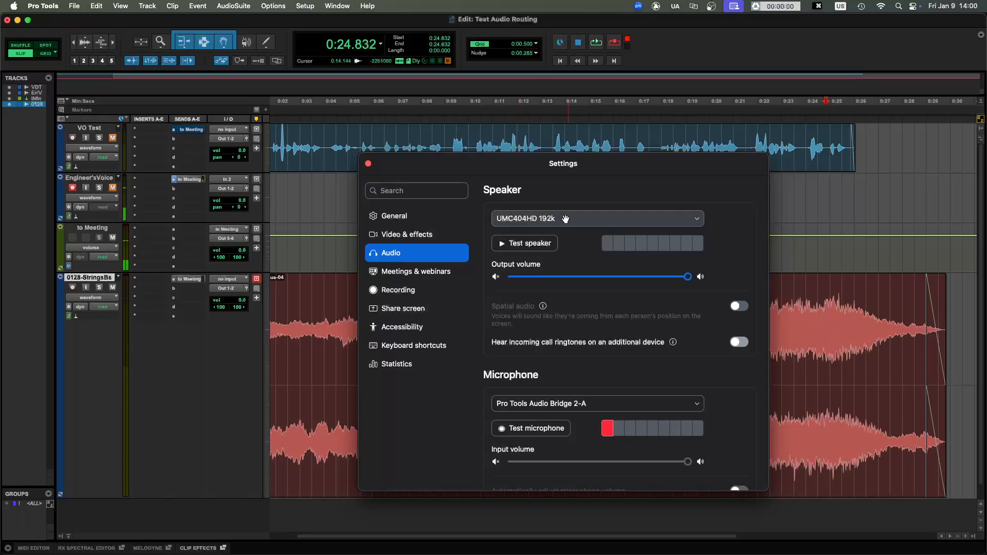
# - Review the microphone device and input volume options in the Zoom audio settings and close the settings window
pyautogui.scroll(-3, 575, 350)
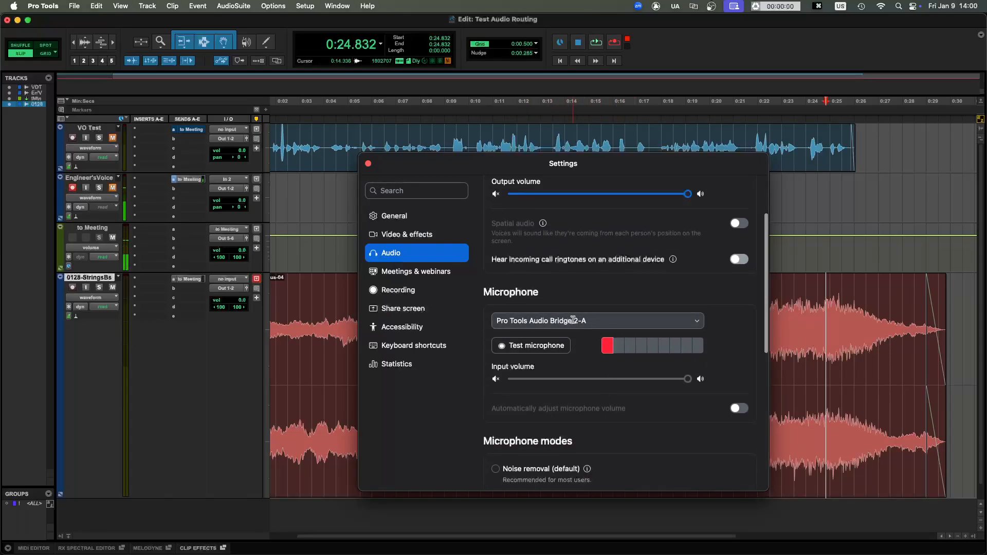
pyautogui.press('super+w')
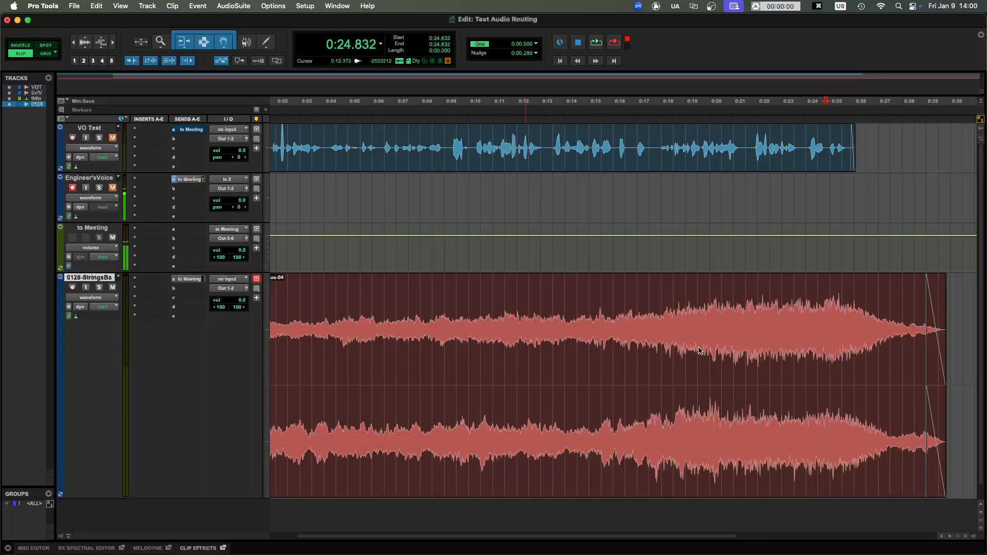
# - Place the playback cursor at about 0:14.5 on the Strings Bus clip, and save and close the session
pyautogui.click(590, 324)
pyautogui.click(587, 309)
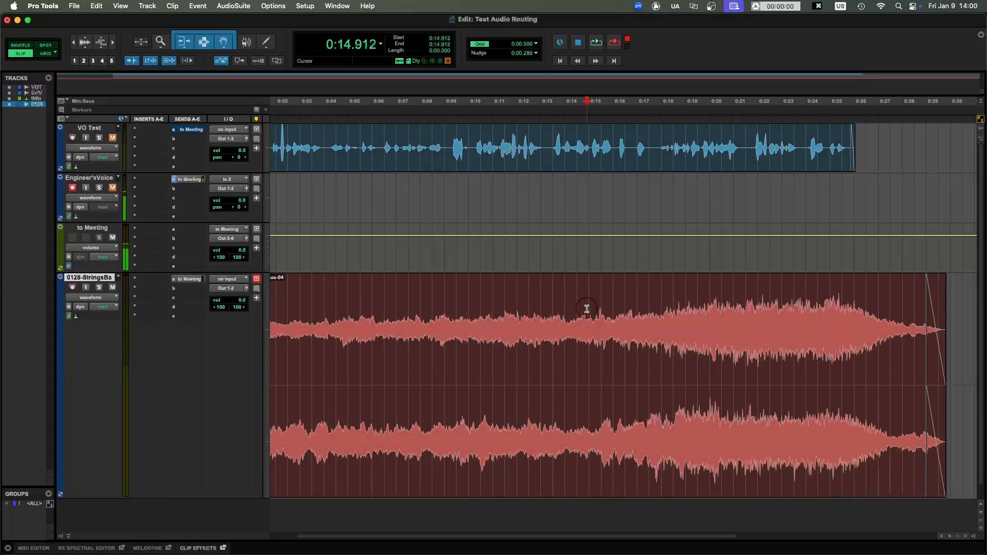
pyautogui.press('super+s')
pyautogui.click(576, 304)
pyautogui.press('super+s')
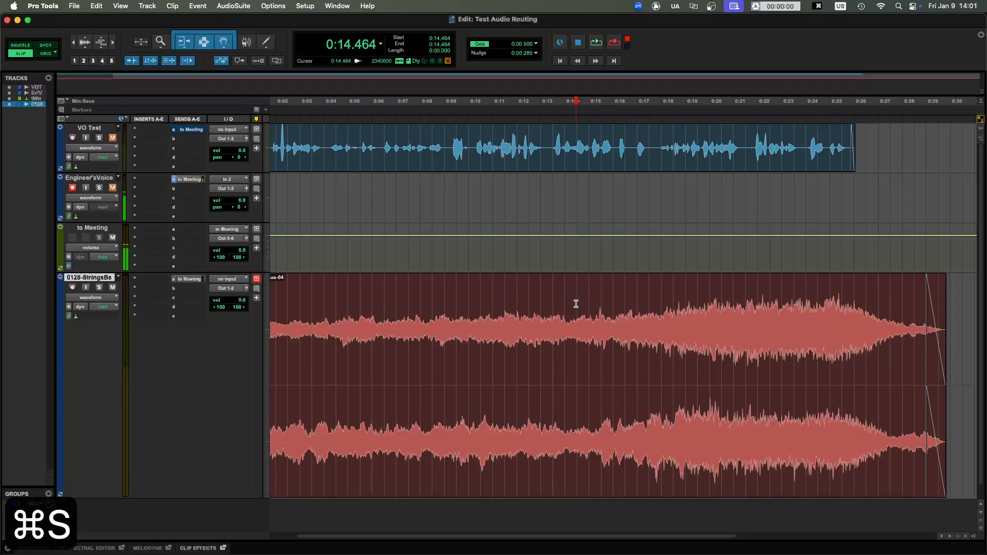
pyautogui.press('shift+super+w')
# - Switch to Audio MIDI Setup and examine the TD meeting aggregate device and its subdevices
pyautogui.click(553, 333)
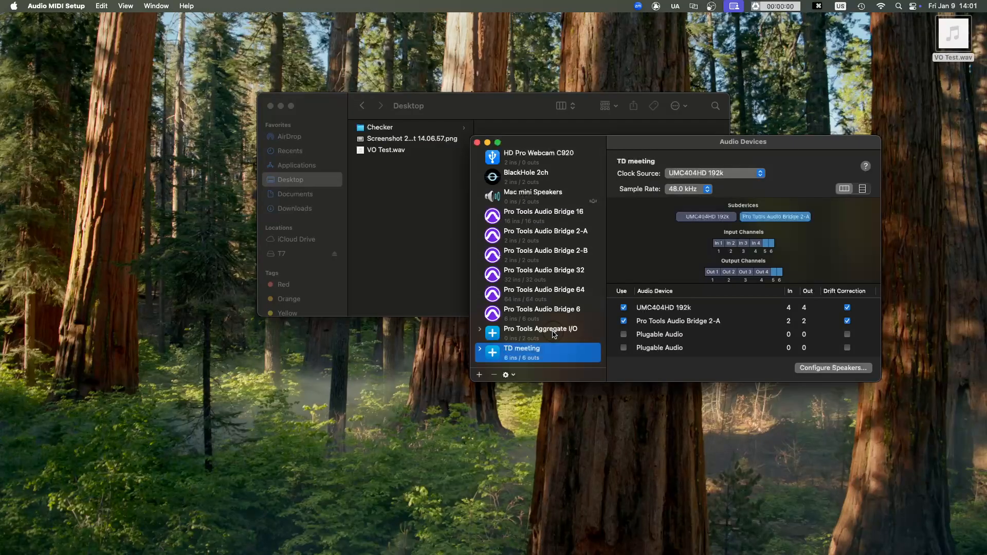
pyautogui.click(554, 336)
pyautogui.click(554, 352)
pyautogui.scroll(-2, 558, 342)
# - Switch to Chrome and open the BlackHole page at existential.audio/blackhole
pyautogui.press('super+Tab')
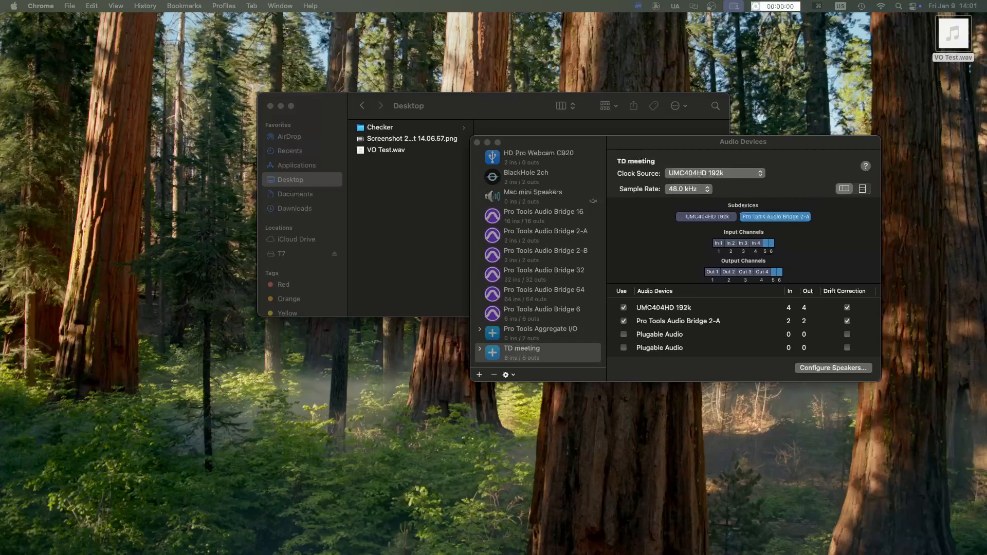
pyautogui.write('blackhole')
pyautogui.press('Return')
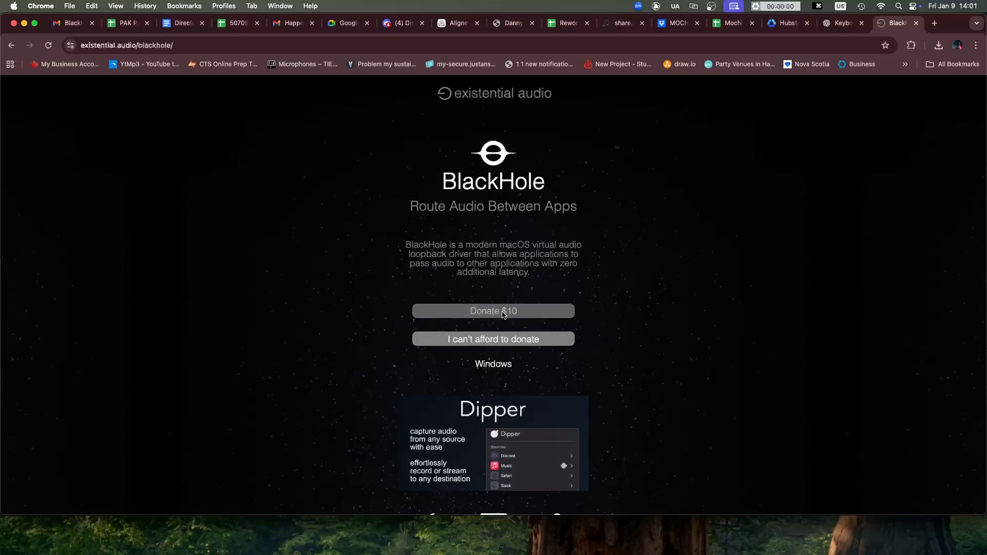
# - Show the free BlackHole download form without donating and point out its e-mail, first name and last name fields
pyautogui.click(477, 344)
pyautogui.click(472, 390)
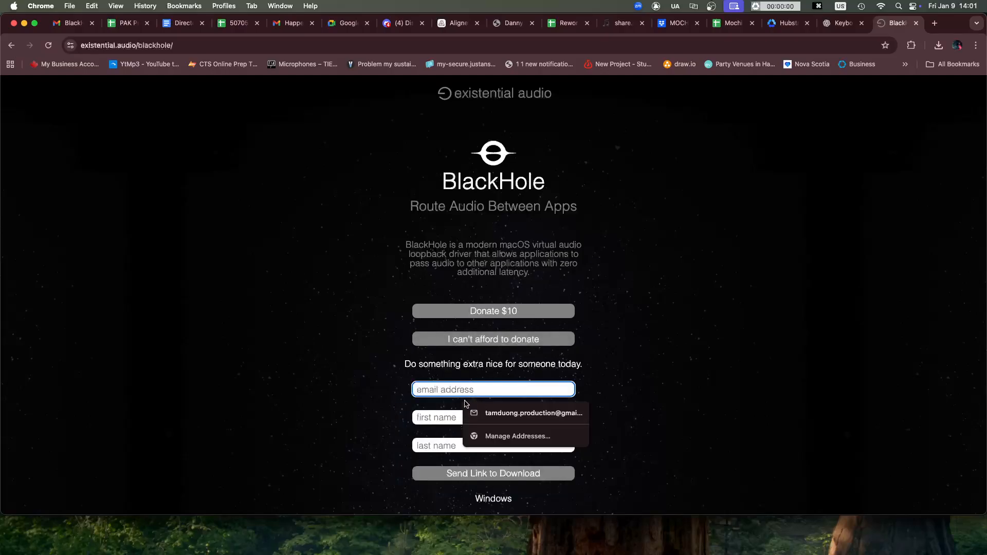
pyautogui.click(440, 419)
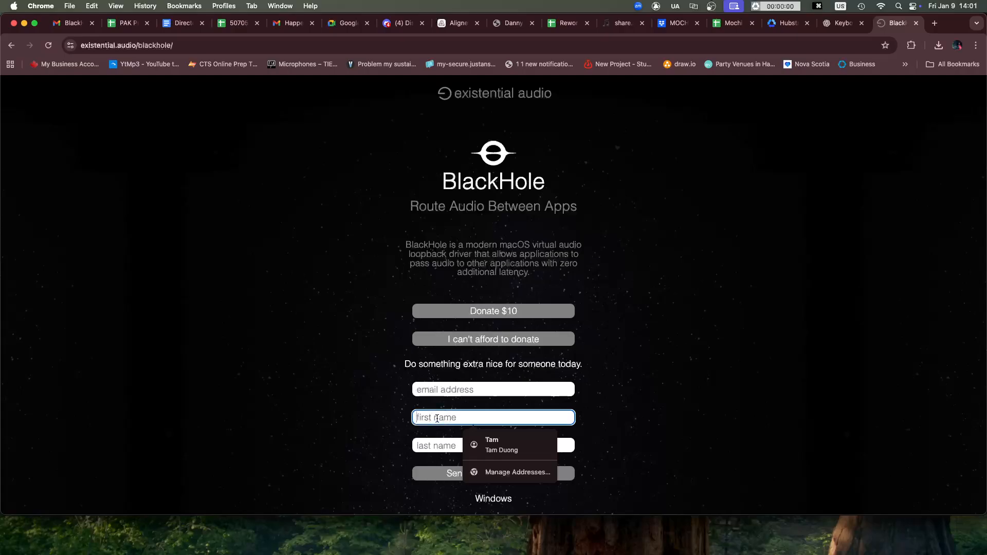
pyautogui.click(440, 445)
pyautogui.click(365, 446)
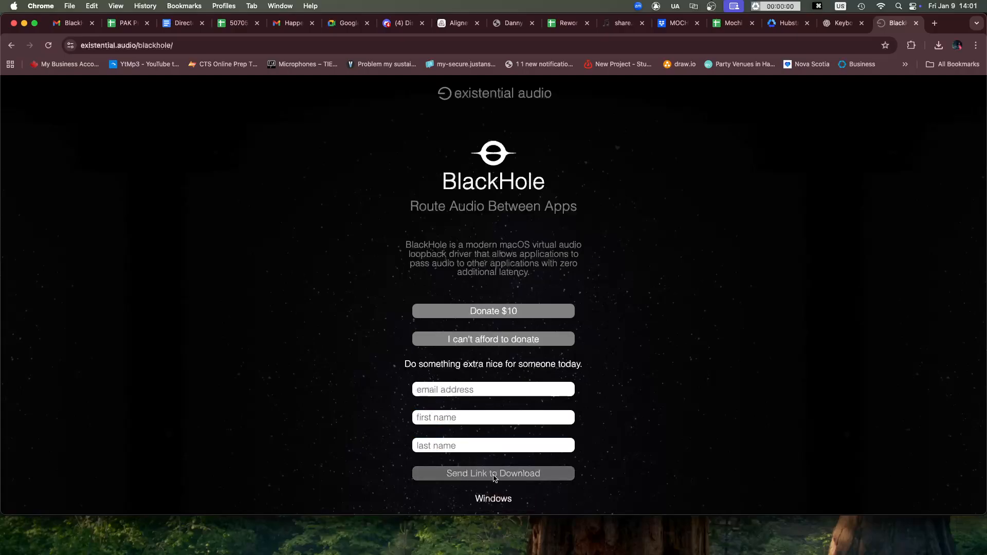
# - Show the BlackHole Download e-mail with its download link in Gmail
pyautogui.click(72, 23)
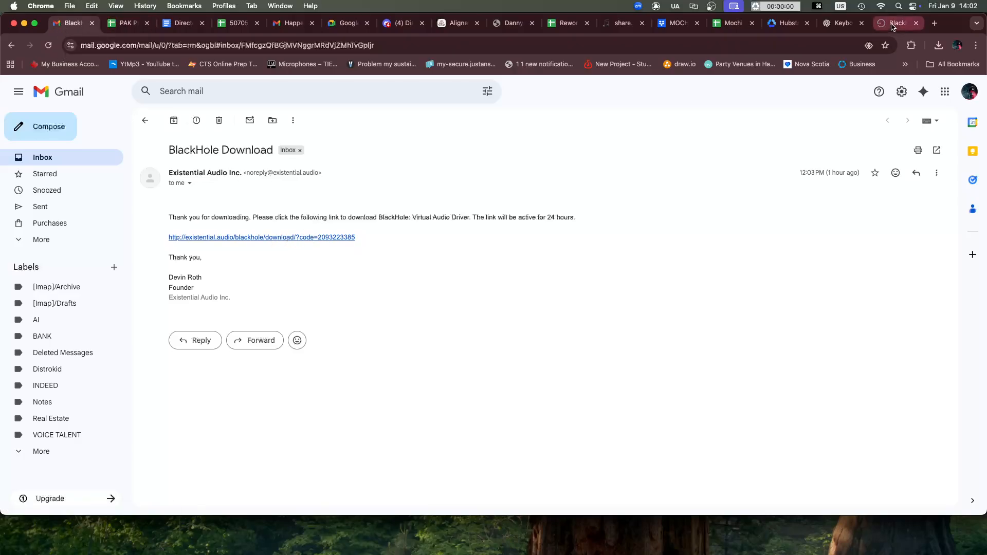
pyautogui.moveTo(957, 25); pyautogui.dragTo(986, 49)
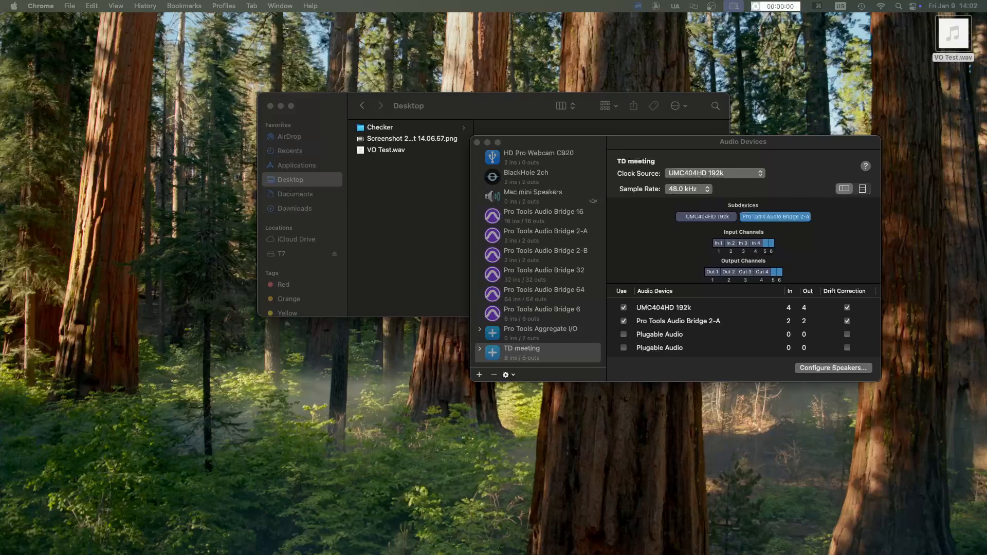
# - Switch back to Audio MIDI Setup and create a new aggregate device
pyautogui.click(514, 340)
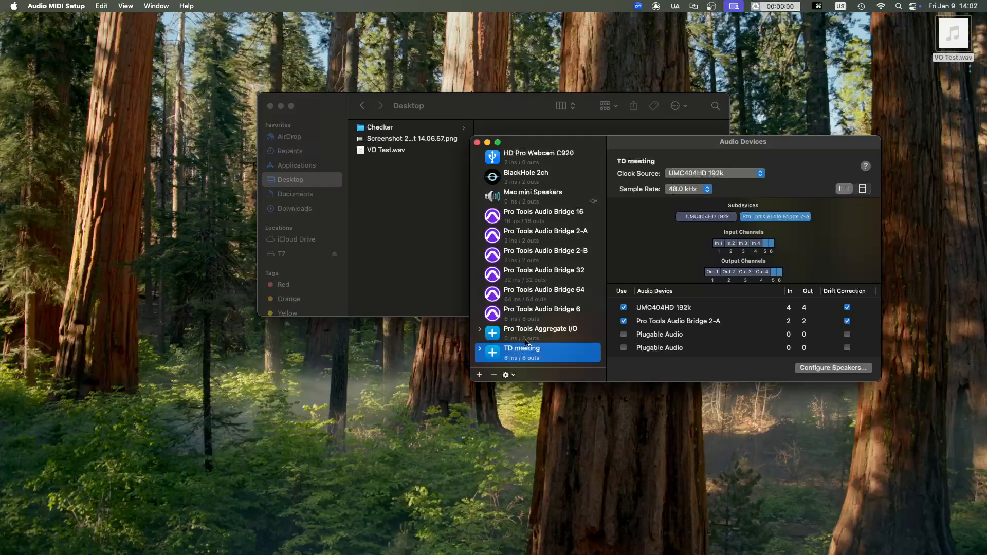
pyautogui.click(538, 335)
pyautogui.click(548, 351)
pyautogui.moveTo(655, 553)
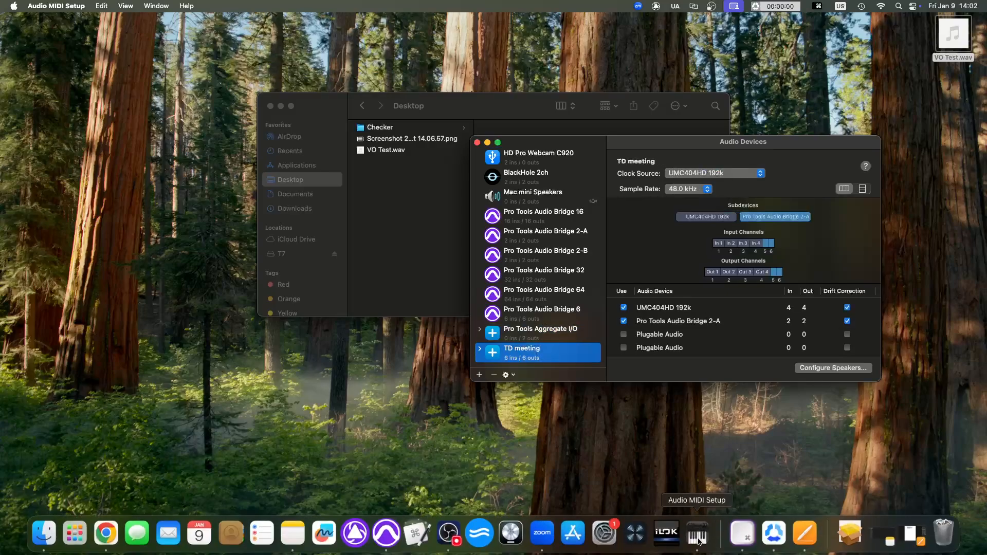
pyautogui.click(478, 375)
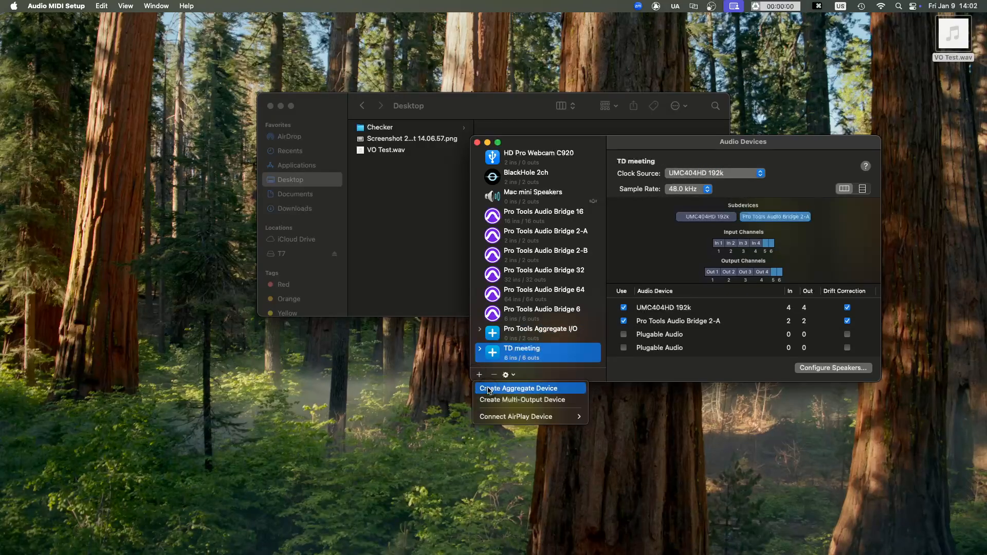
pyautogui.click(489, 389)
pyautogui.scroll(-3, 545, 309)
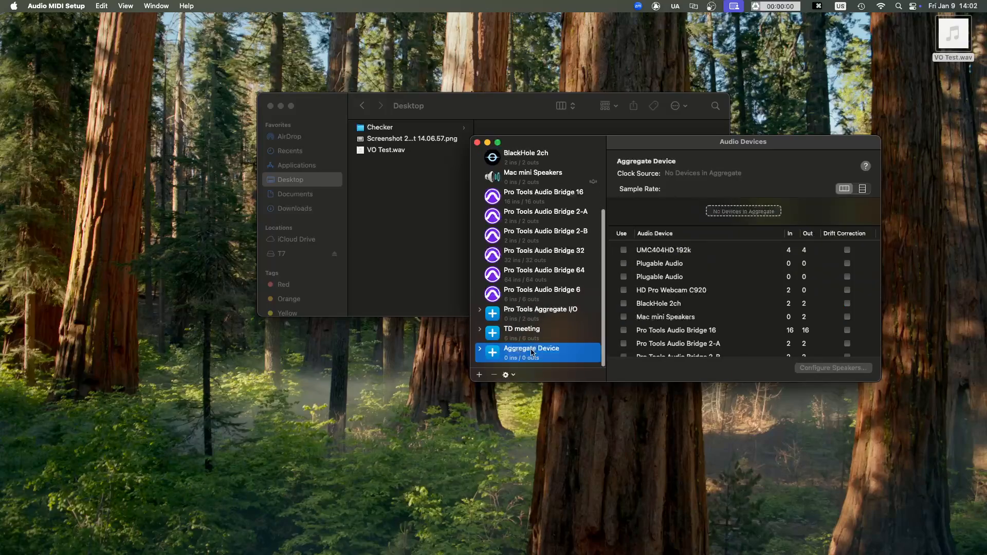
# - Rename the new aggregate device as TD Blackhole
pyautogui.doubleClick(533, 349)
pyautogui.click(537, 349)
pyautogui.tripleClick(537, 349)
pyautogui.write('T')
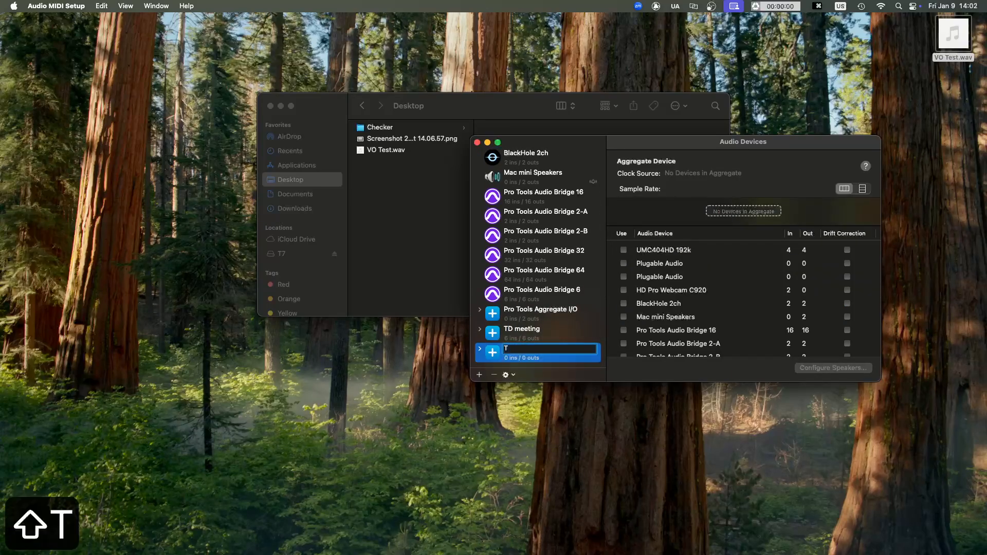
pyautogui.write('D Blackhole')
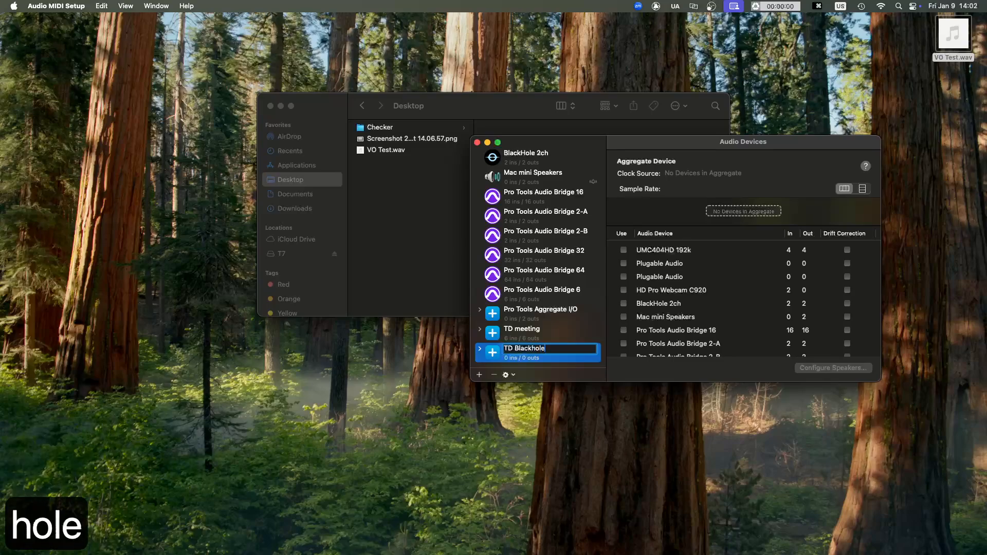
pyautogui.press('Return')
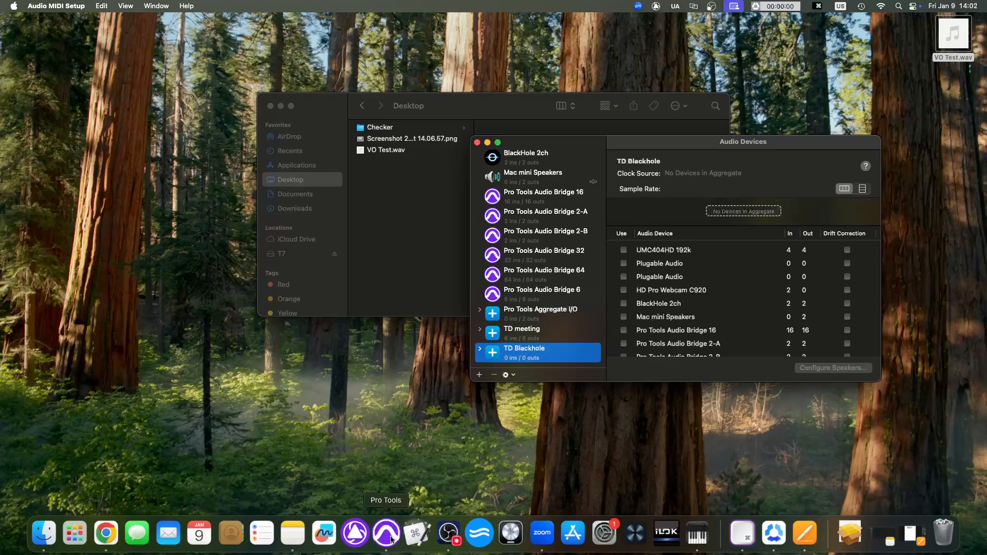
pyautogui.rightClick(391, 535)
pyautogui.click(407, 497)
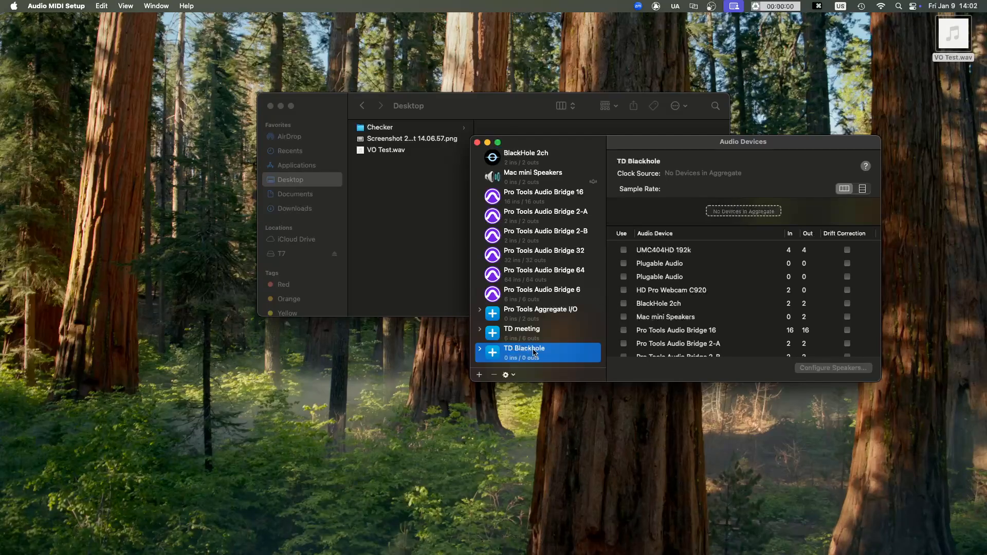
# - Include UMC404HD 192k and BlackHole 2ch as subdevices of the TD Blackhole aggregate device
pyautogui.click(517, 339)
pyautogui.click(520, 348)
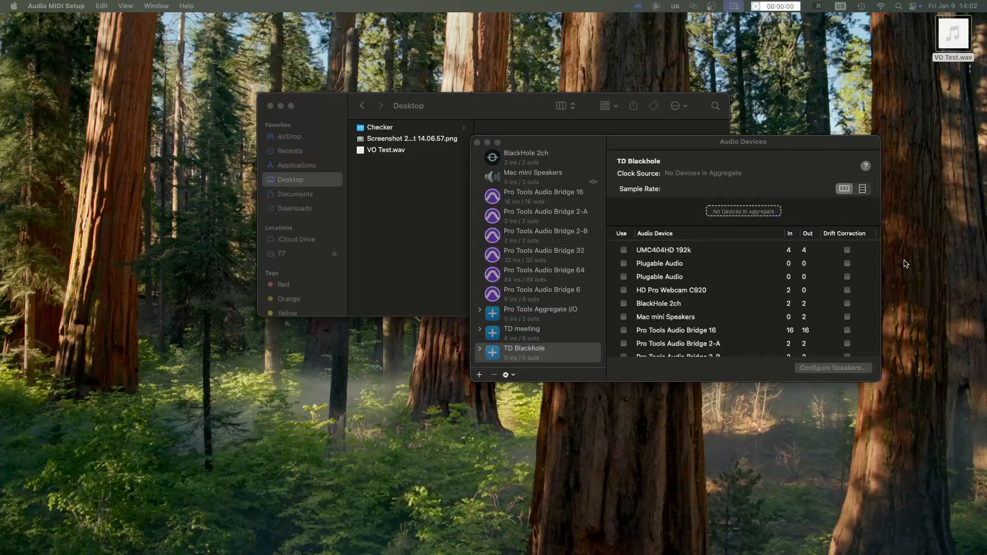
pyautogui.click(524, 355)
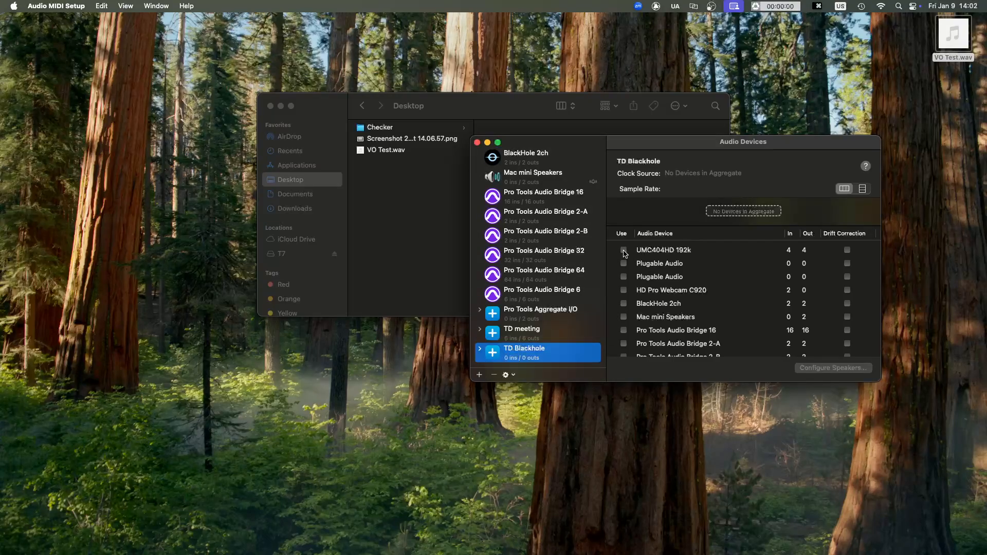
pyautogui.click(623, 251)
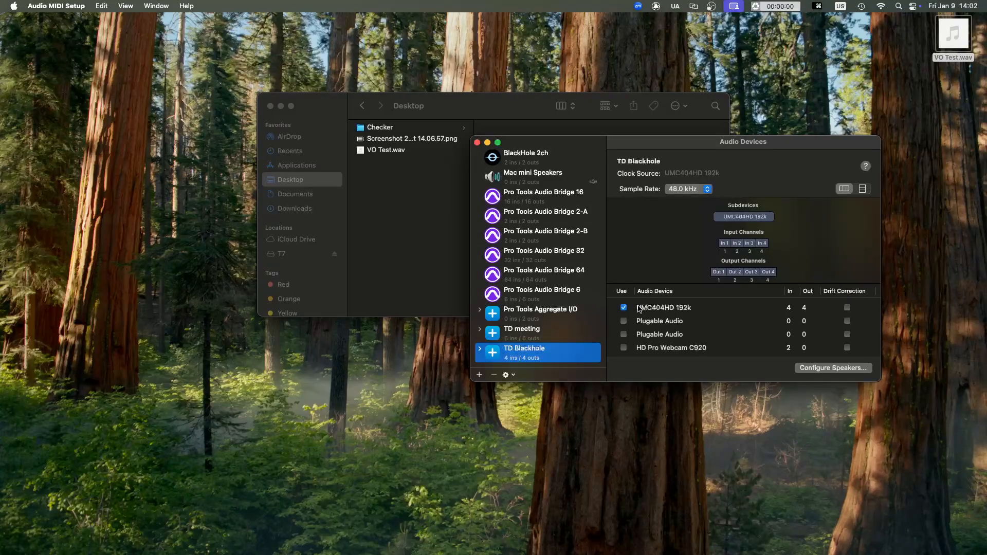
pyautogui.scroll(-3, 638, 309)
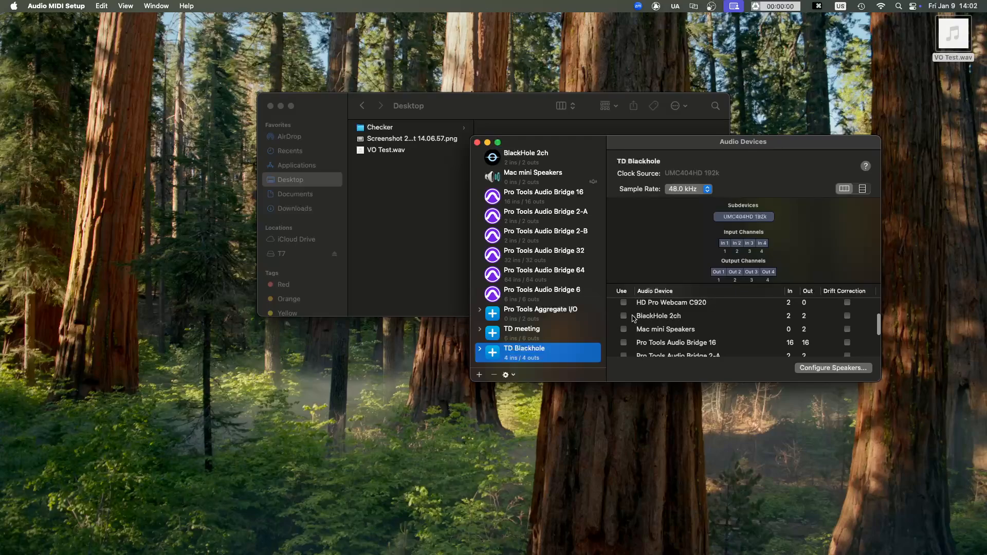
pyautogui.click(623, 315)
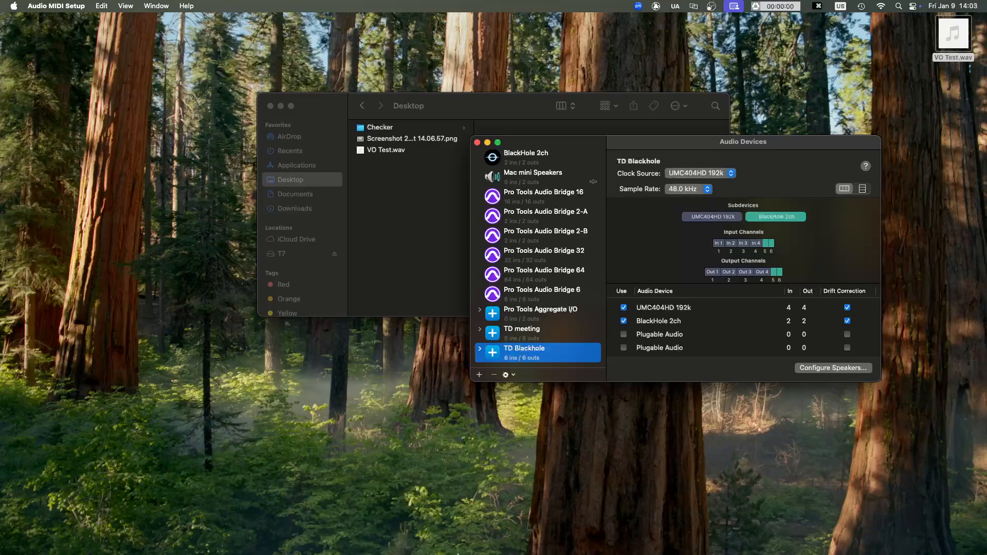
# - Launch Pro Tools and, in Zoom's audio settings, set the microphone to UMC404HD 192k with the Noise removal (default) mode
pyautogui.moveTo(457, 554)
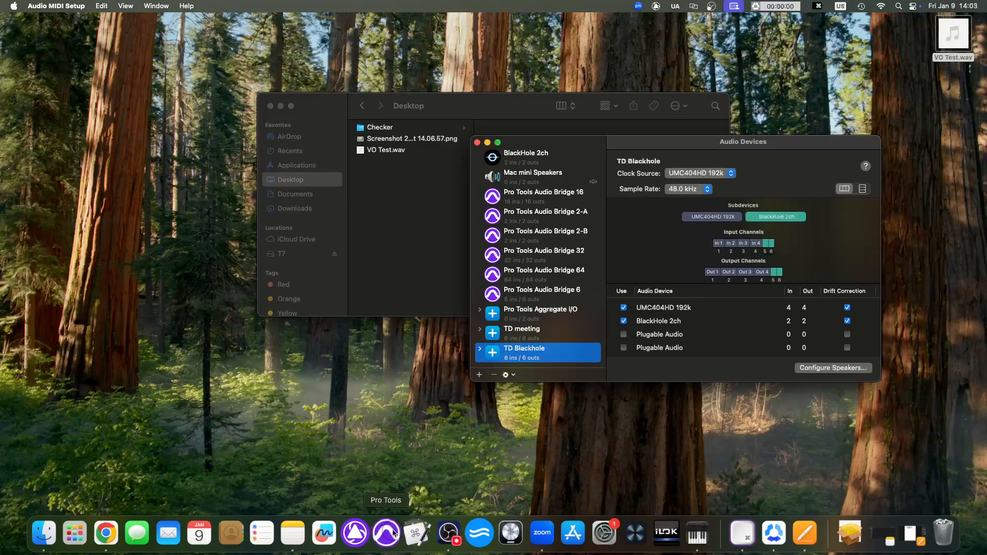
pyautogui.click(393, 533)
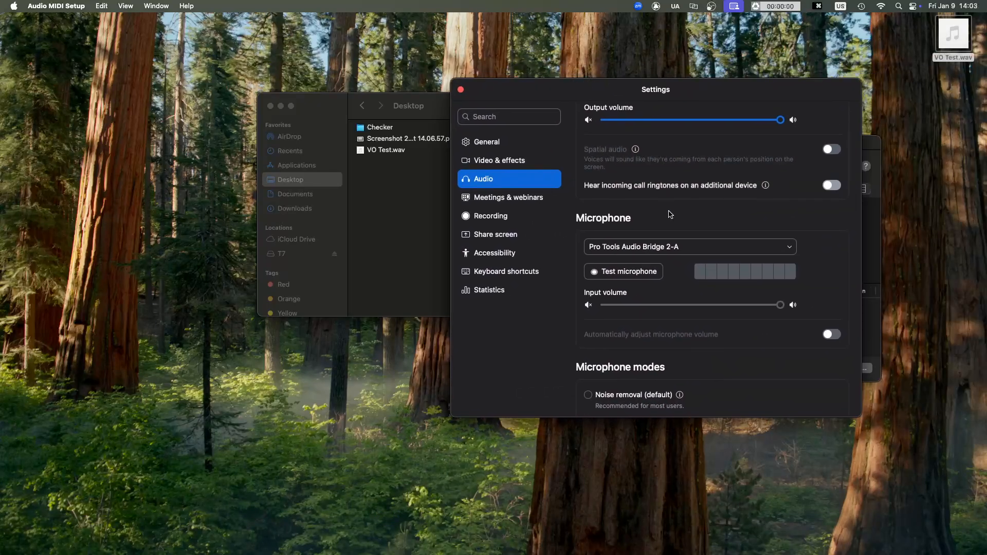
pyautogui.click(702, 247)
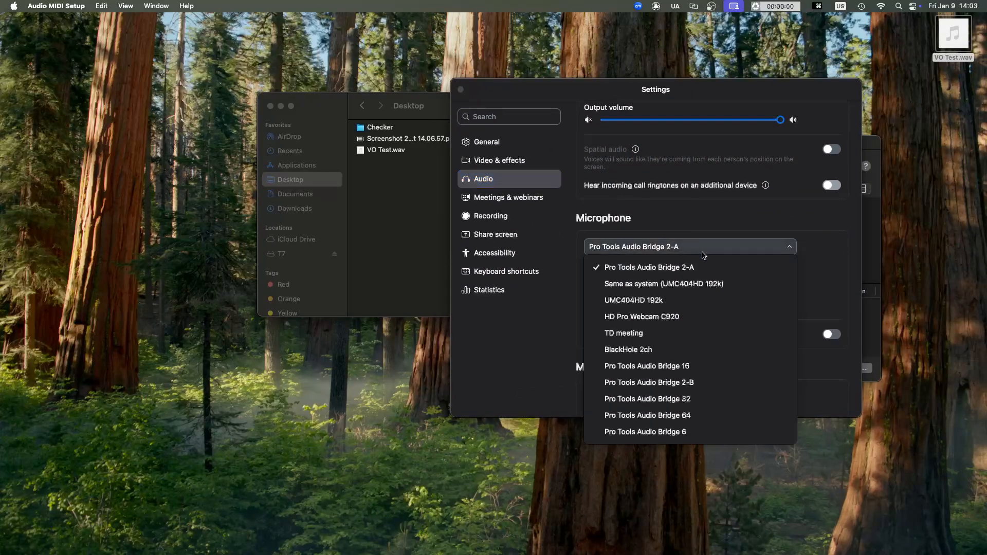
pyautogui.click(680, 300)
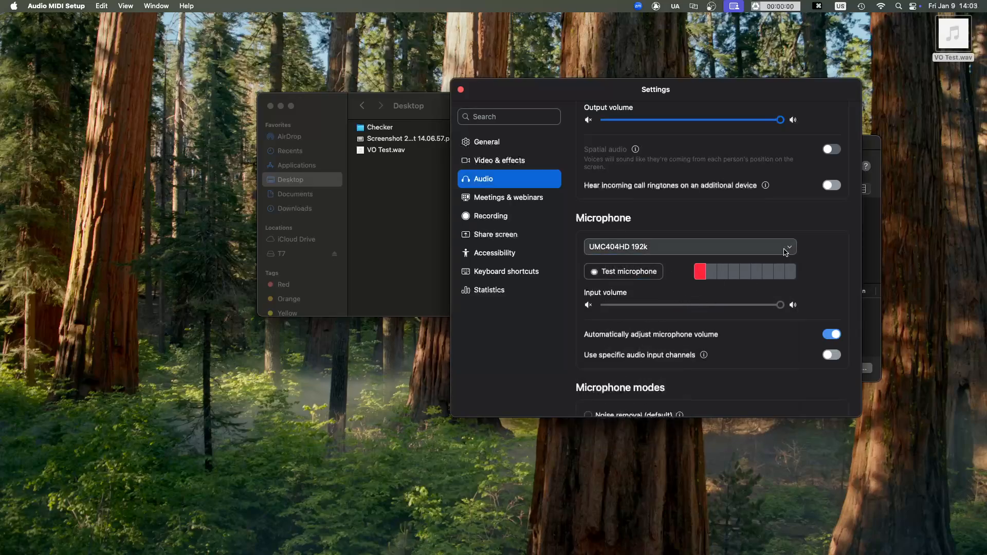
pyautogui.scroll(-4, 670, 300)
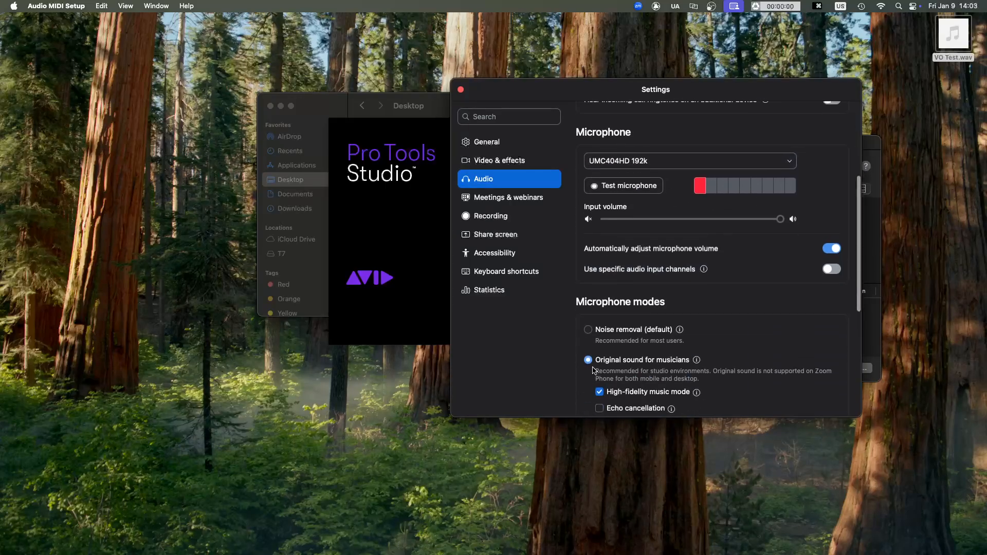
pyautogui.click(617, 329)
pyautogui.scroll(3, 694, 287)
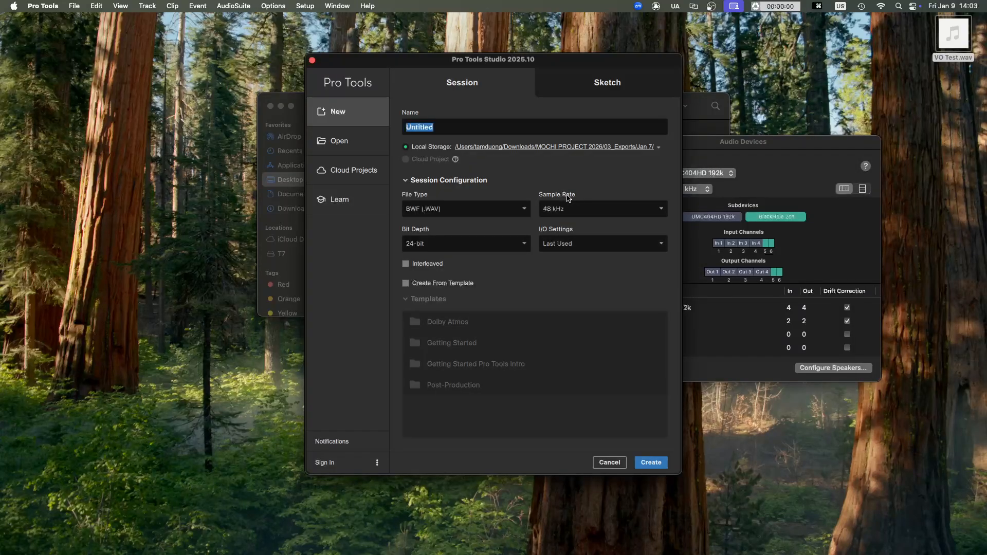
# - Dismiss the new session dialog and set the Pro Tools playback engine to TD Blackhole
pyautogui.click(603, 464)
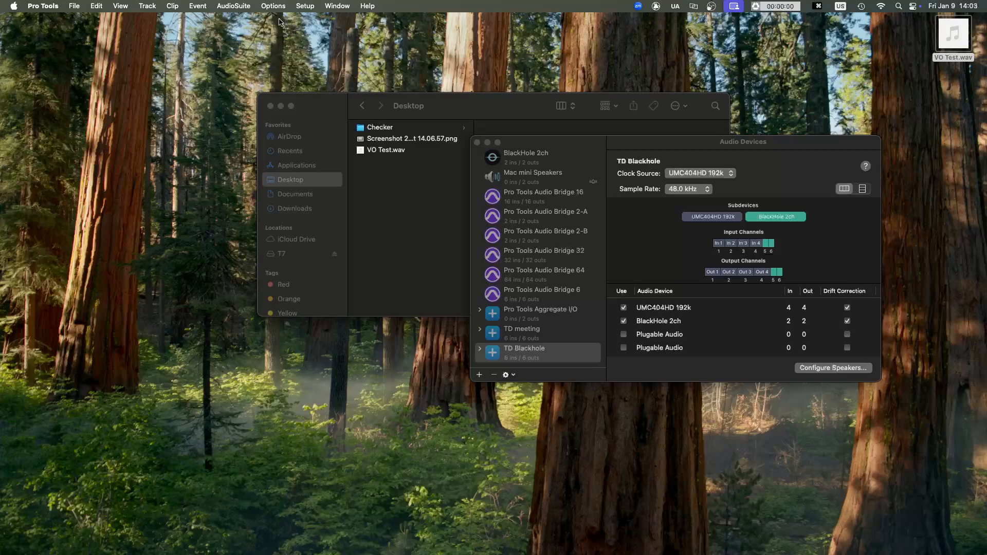
pyautogui.click(304, 6)
pyautogui.click(332, 31)
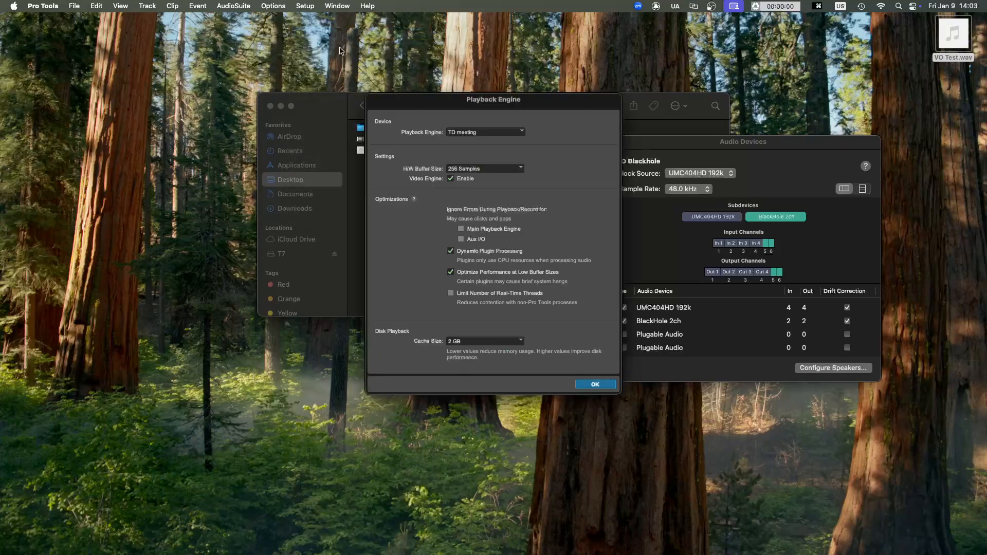
pyautogui.click(479, 133)
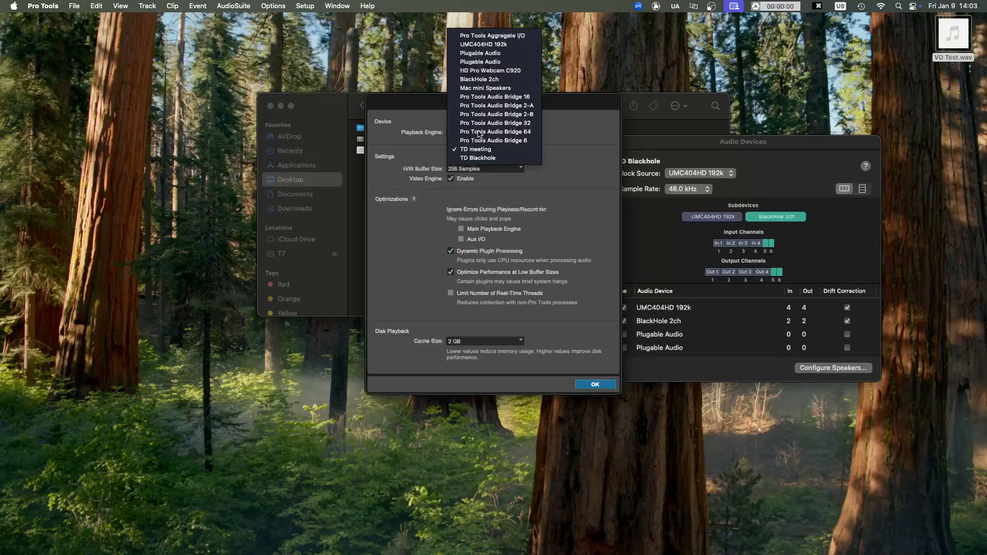
pyautogui.click(484, 159)
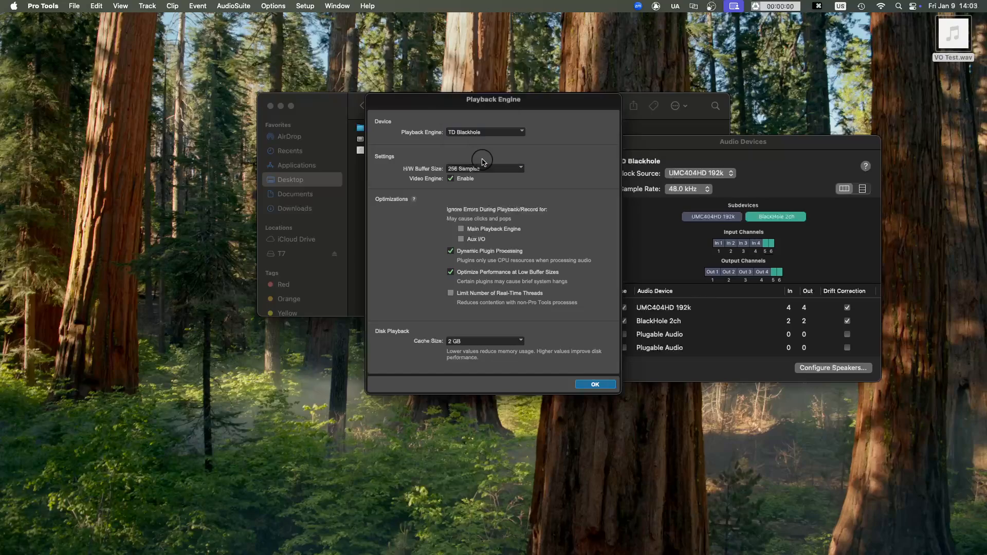
pyautogui.click(477, 134)
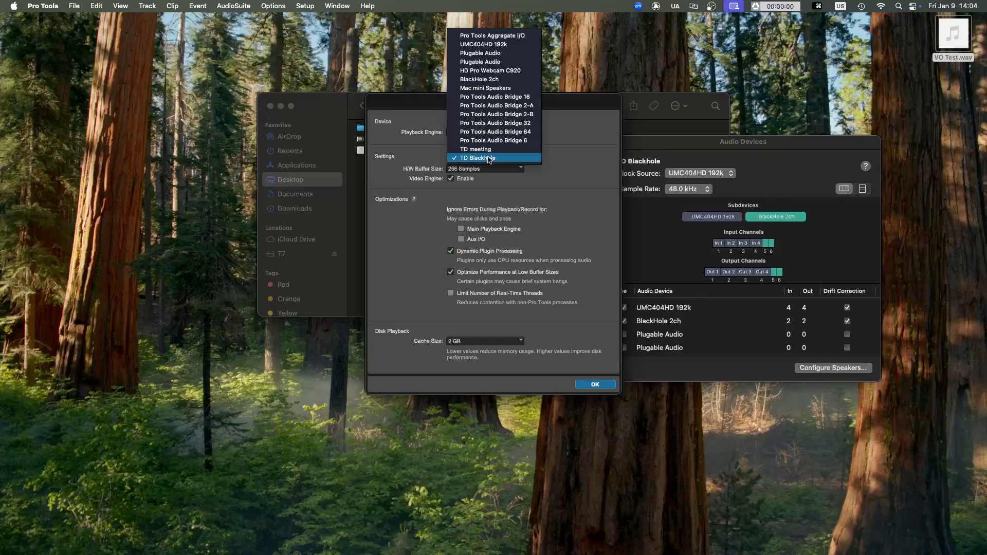
pyautogui.click(488, 159)
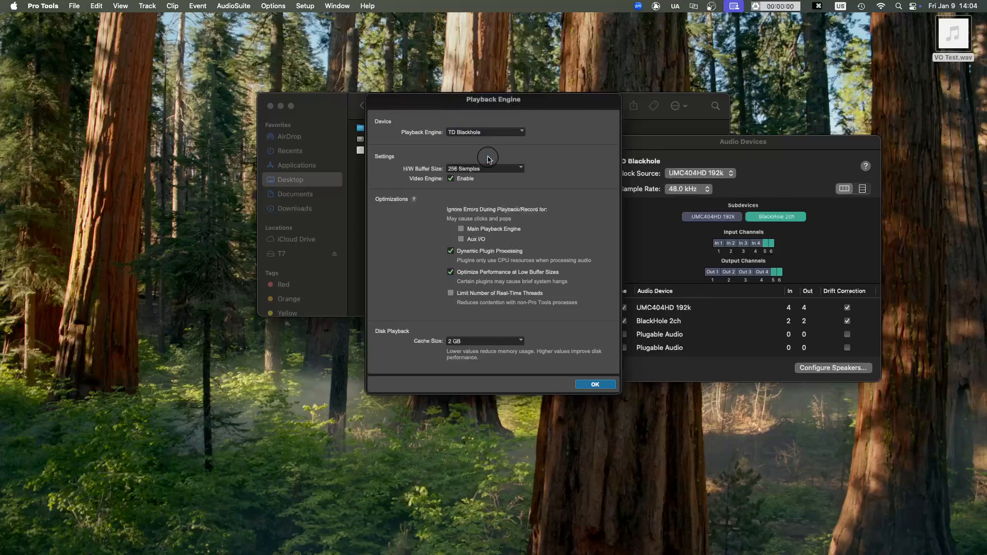
pyautogui.click(595, 383)
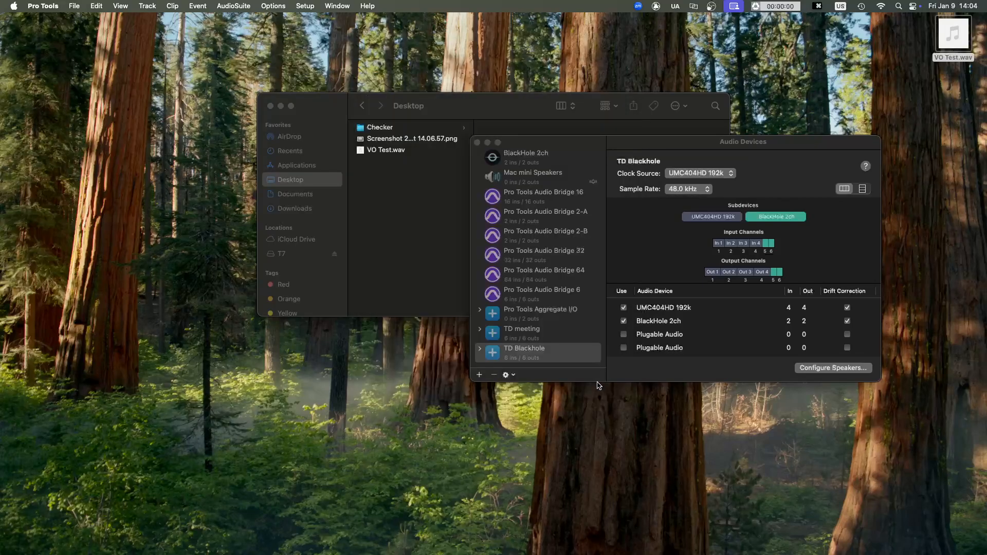
# - Reset the output and bus paths to their defaults in the I/O Setup and apply the changes
pyautogui.click(306, 7)
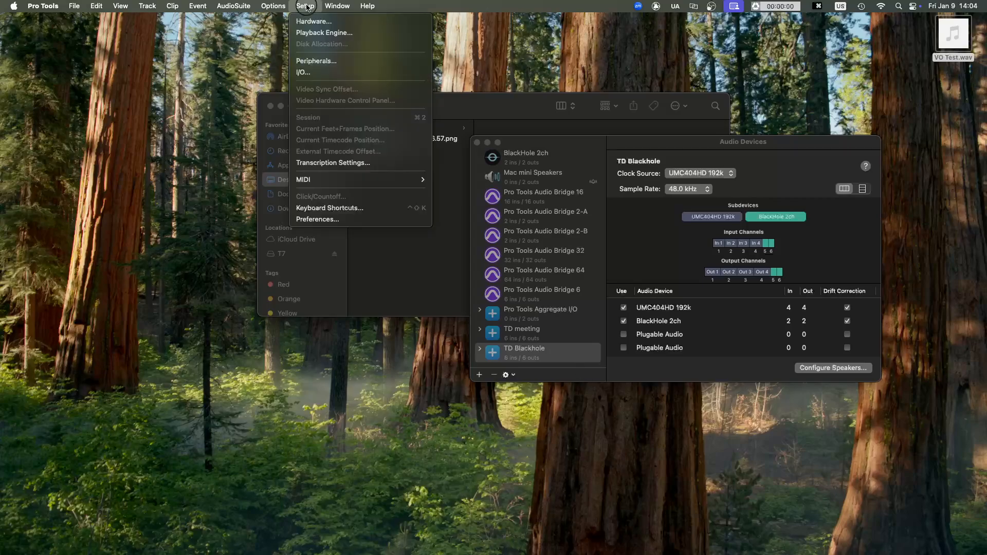
pyautogui.click(307, 73)
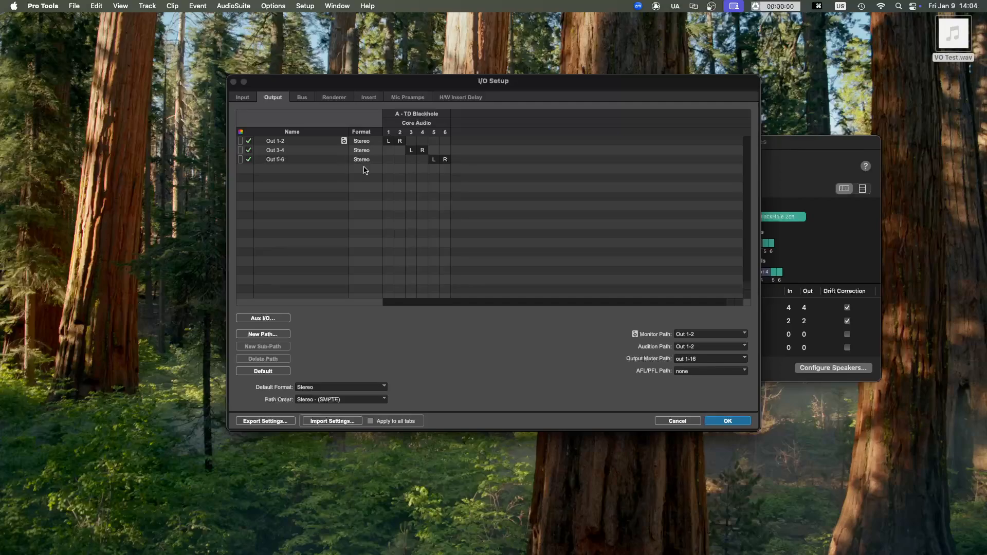
pyautogui.click(273, 372)
pyautogui.click(302, 97)
pyautogui.click(281, 372)
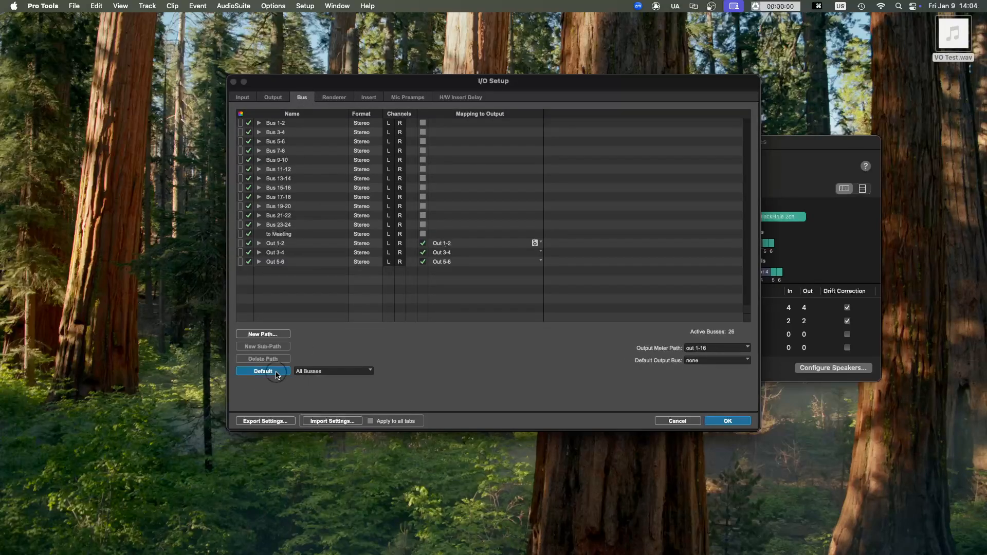
pyautogui.click(728, 422)
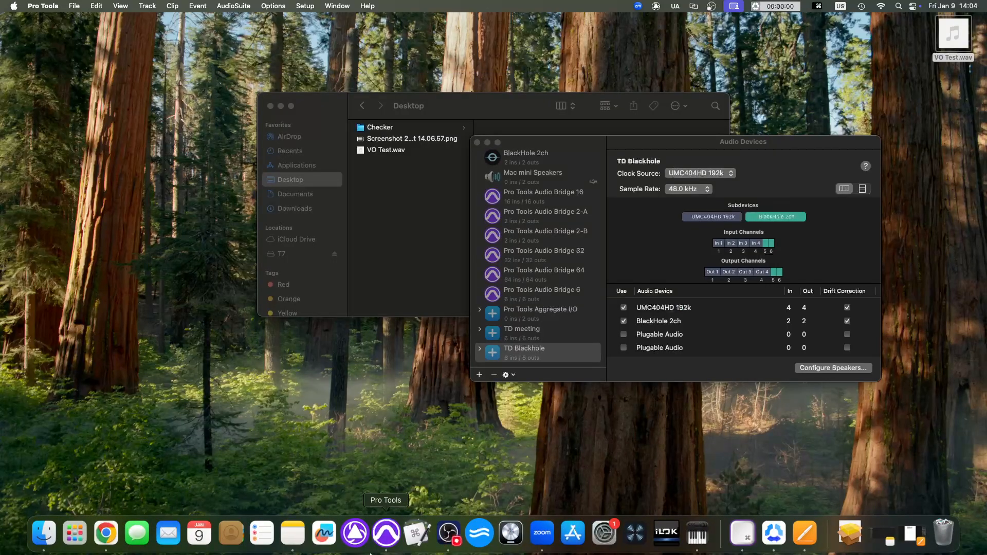
# - Open the recent session Test Audio Routing
pyautogui.click(77, 7)
pyautogui.moveTo(128, 44)
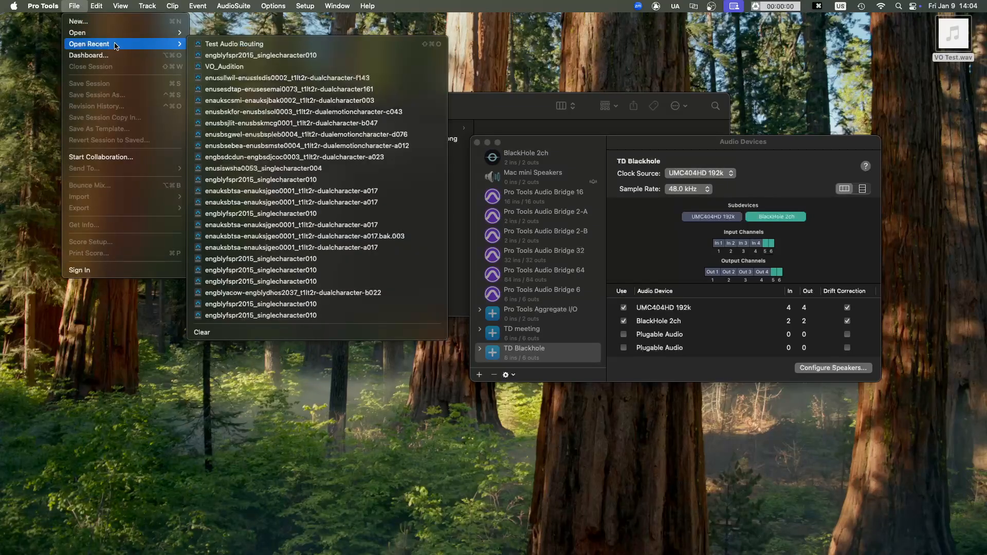
pyautogui.click(219, 45)
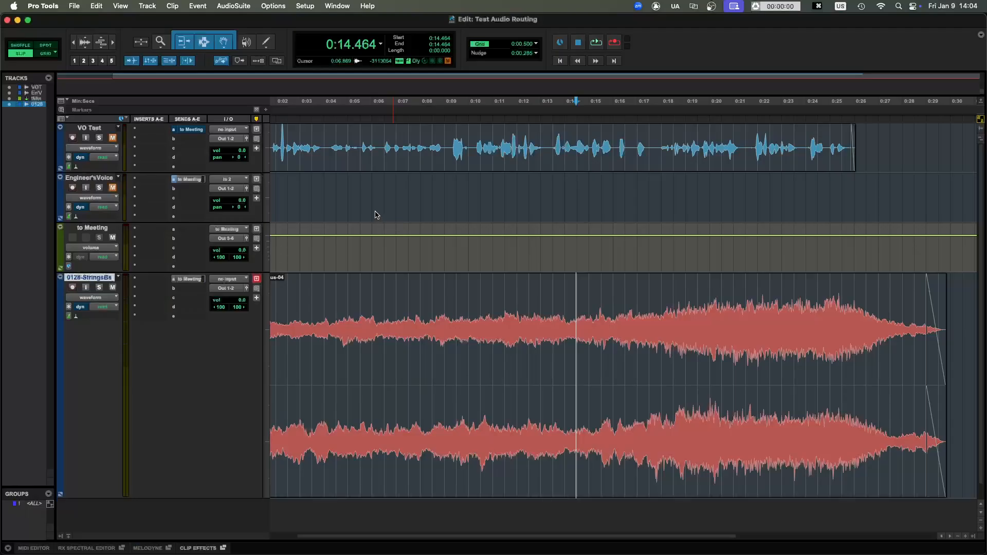
# - Remove the to Meeting sends from the VO Test, Engineer's Voice and 0128-StringsBs tracks
pyautogui.click(190, 130)
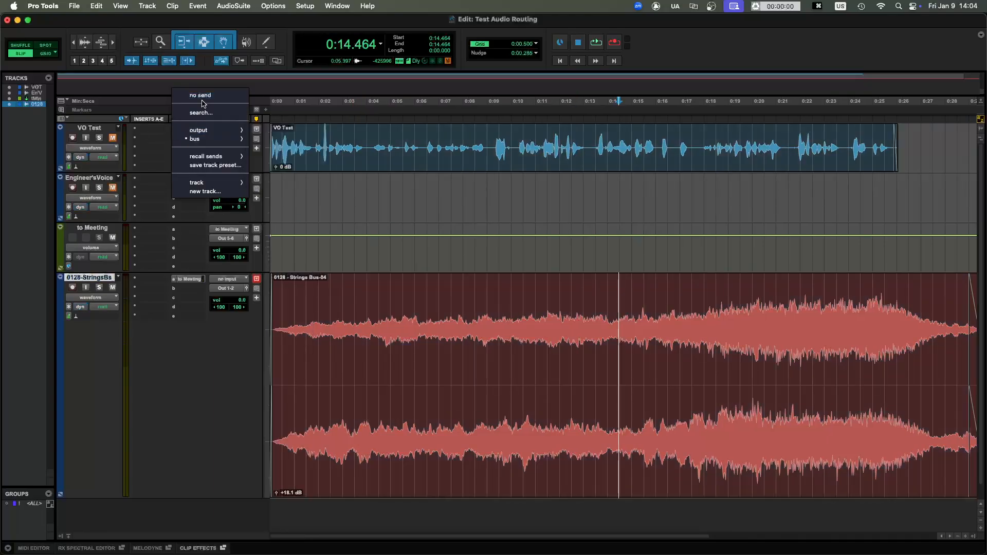
pyautogui.click(203, 97)
pyautogui.click(175, 181)
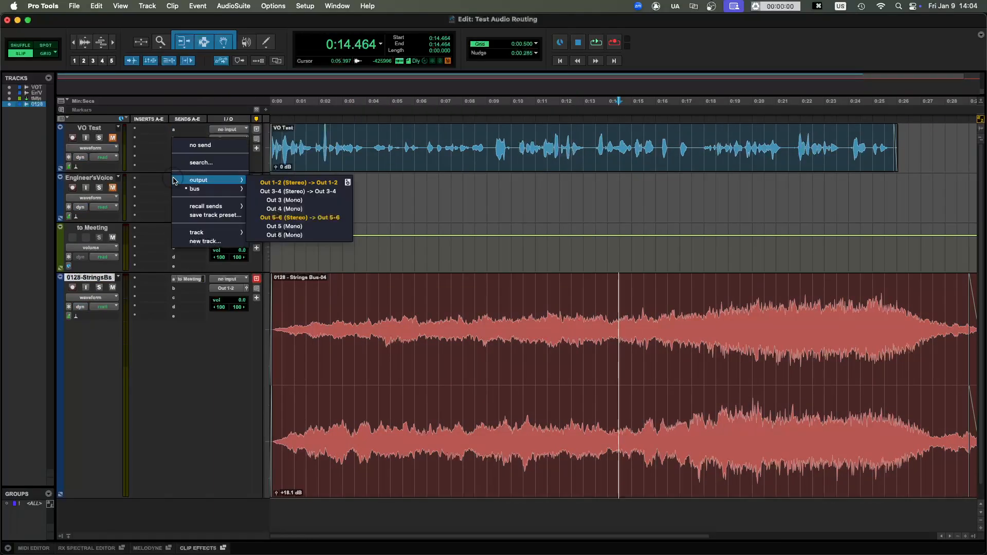
pyautogui.click(200, 145)
pyautogui.click(180, 279)
pyautogui.click(196, 248)
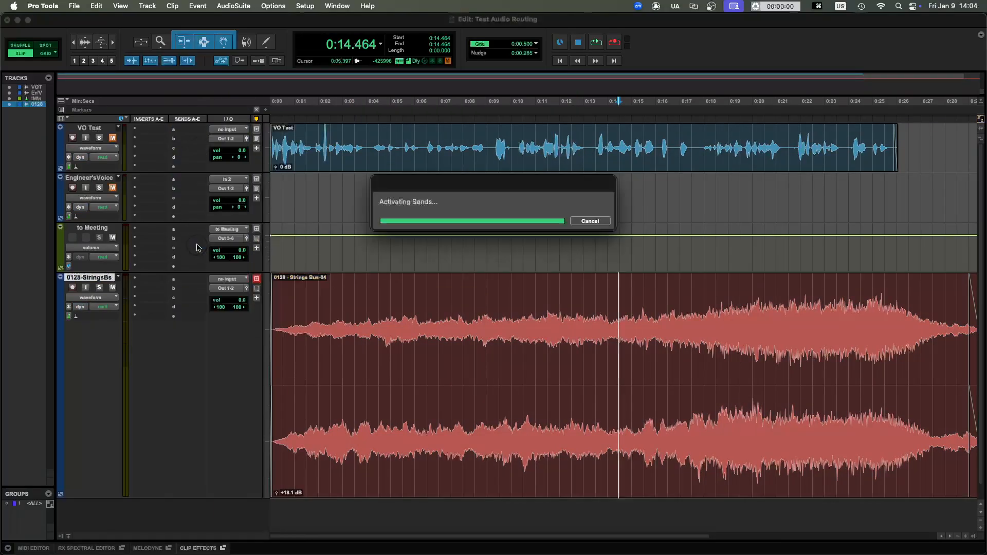
pyautogui.click(304, 5)
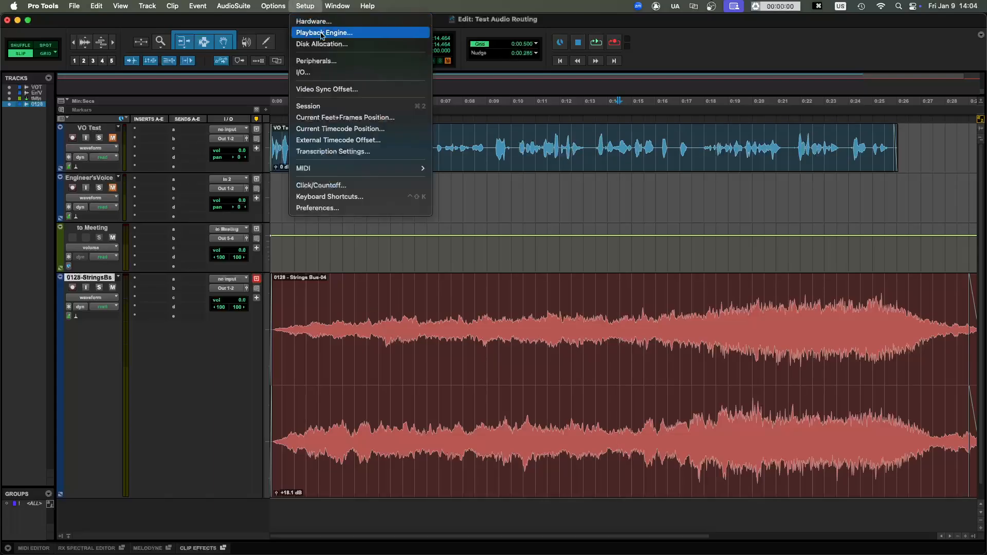
pyautogui.click(308, 72)
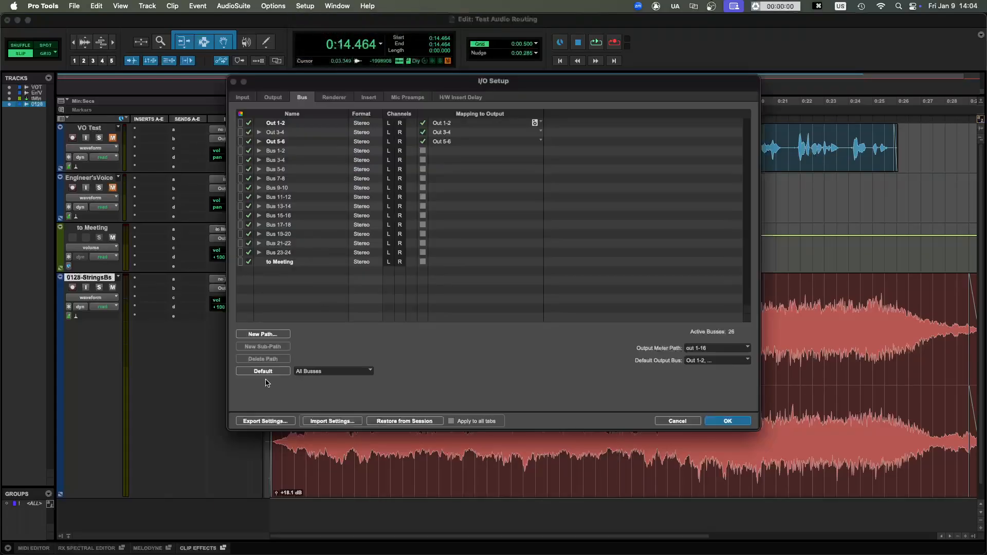
pyautogui.click(272, 371)
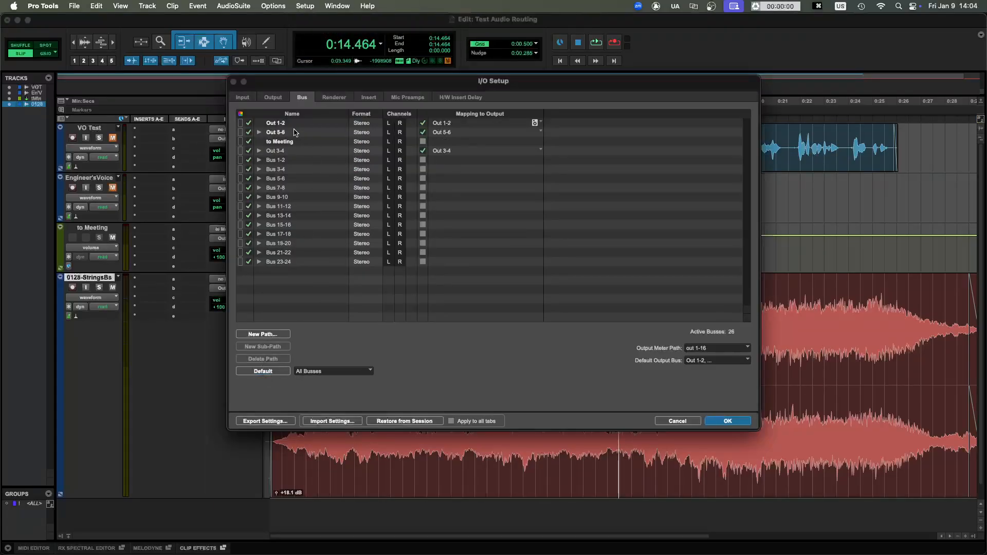
pyautogui.click(275, 98)
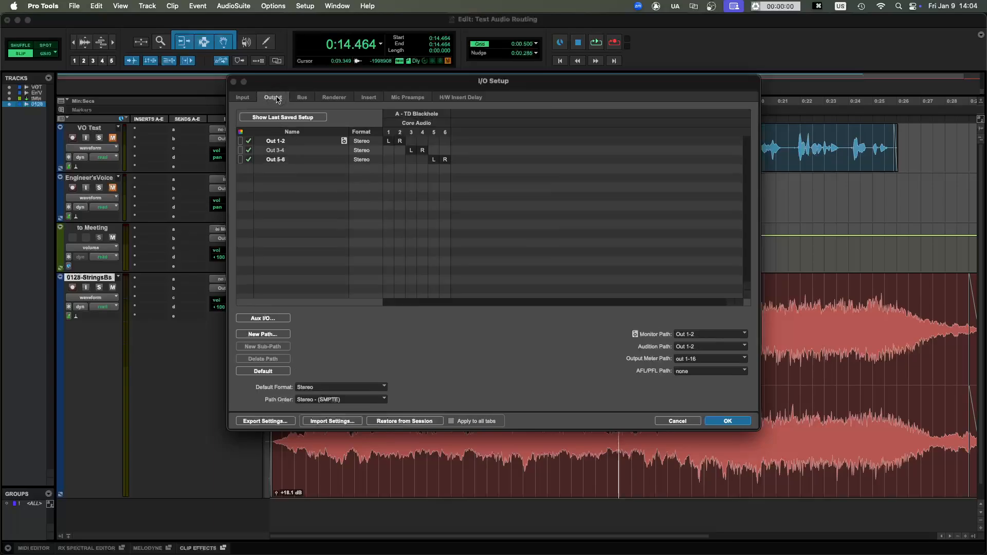
pyautogui.click(302, 98)
pyautogui.click(284, 143)
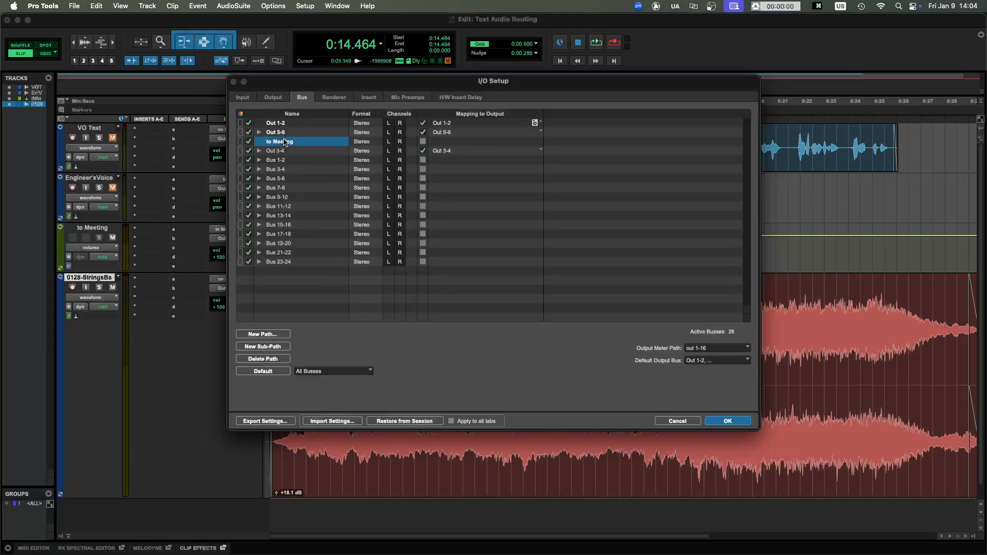
pyautogui.click(280, 359)
pyautogui.click(571, 242)
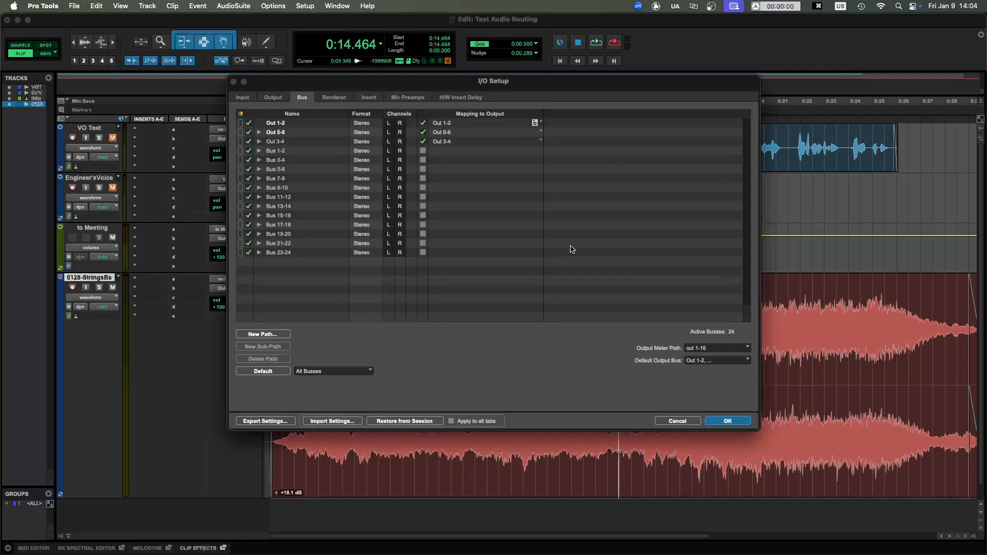
pyautogui.click(287, 125)
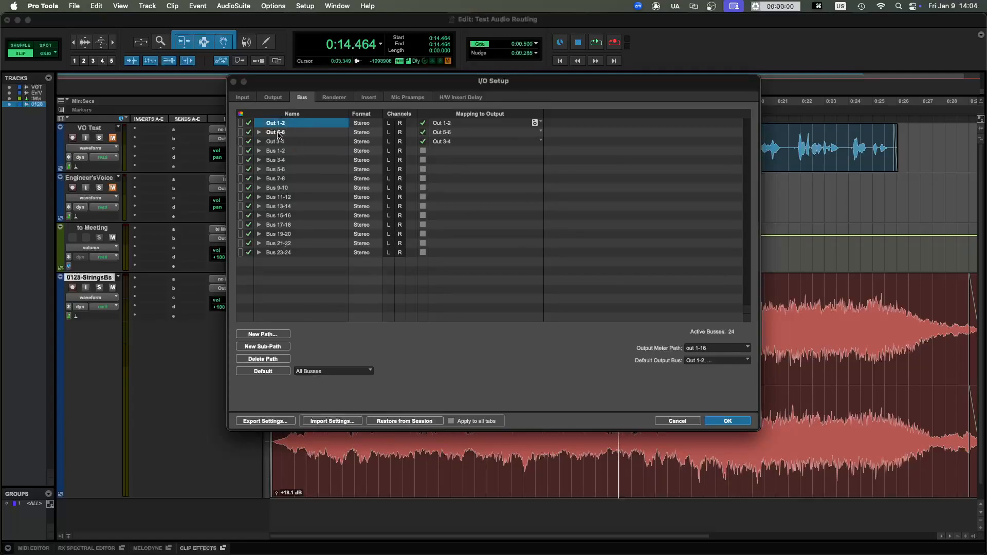
pyautogui.moveTo(279, 134); pyautogui.dragTo(278, 146)
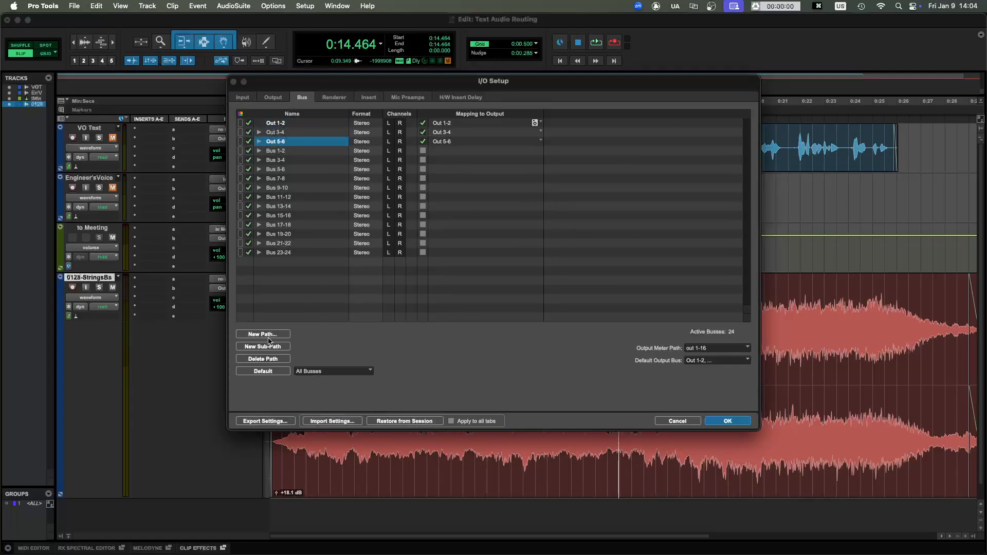
pyautogui.click(276, 101)
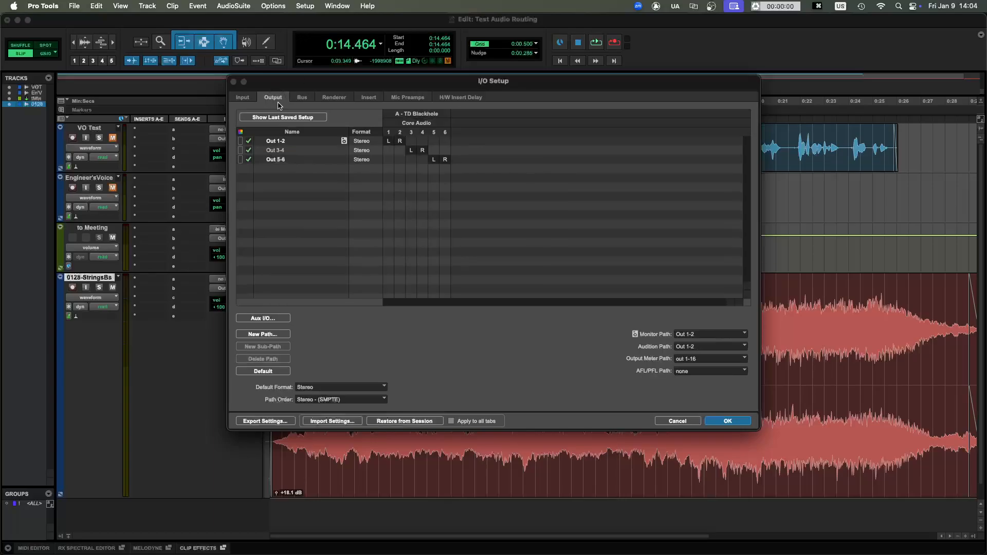
pyautogui.click(302, 100)
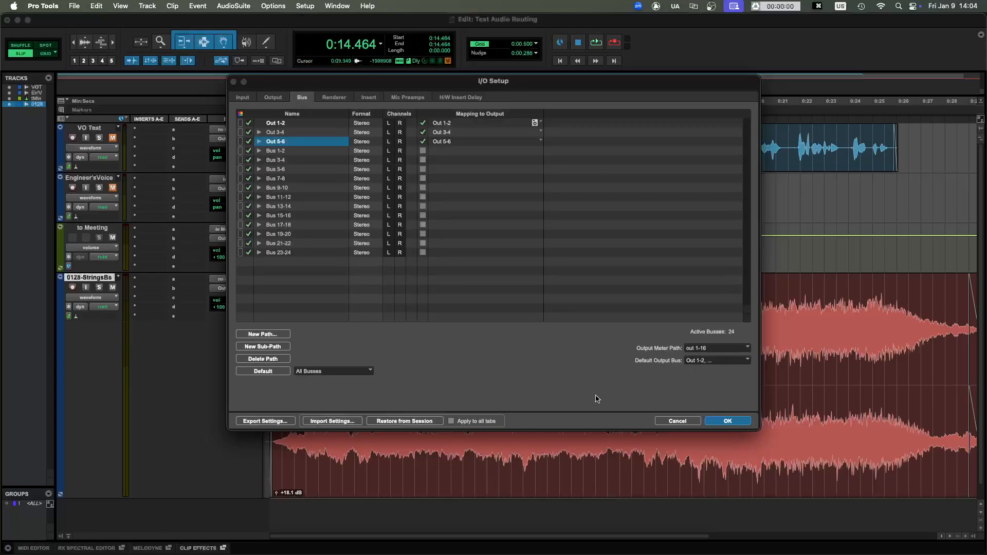
pyautogui.click(678, 422)
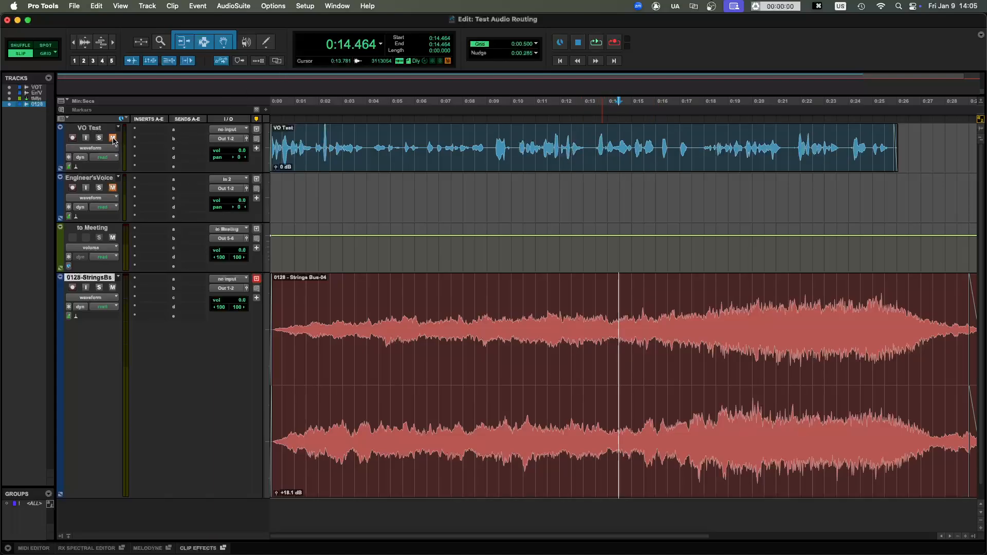
# - Delete the to Meeting track from the session
pyautogui.rightClick(100, 227)
pyautogui.click(139, 414)
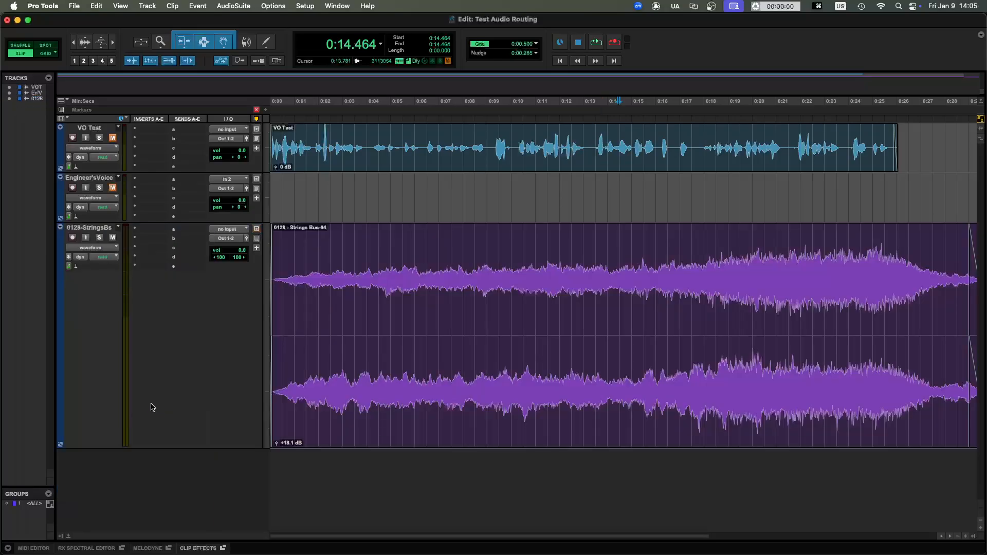
# - Delete the to Meeting bus path in the I/O Setup and apply the change
pyautogui.click(304, 8)
pyautogui.click(309, 74)
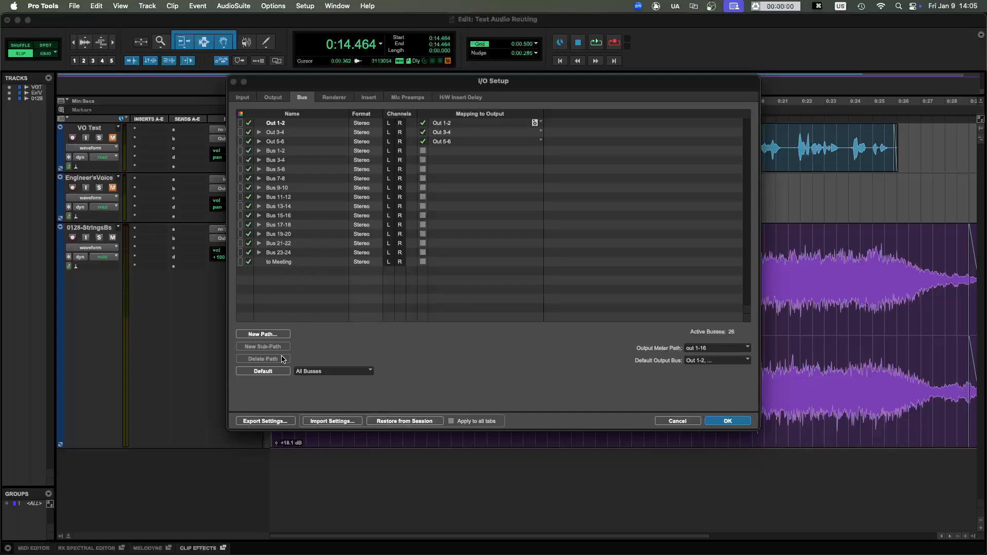
pyautogui.click(280, 263)
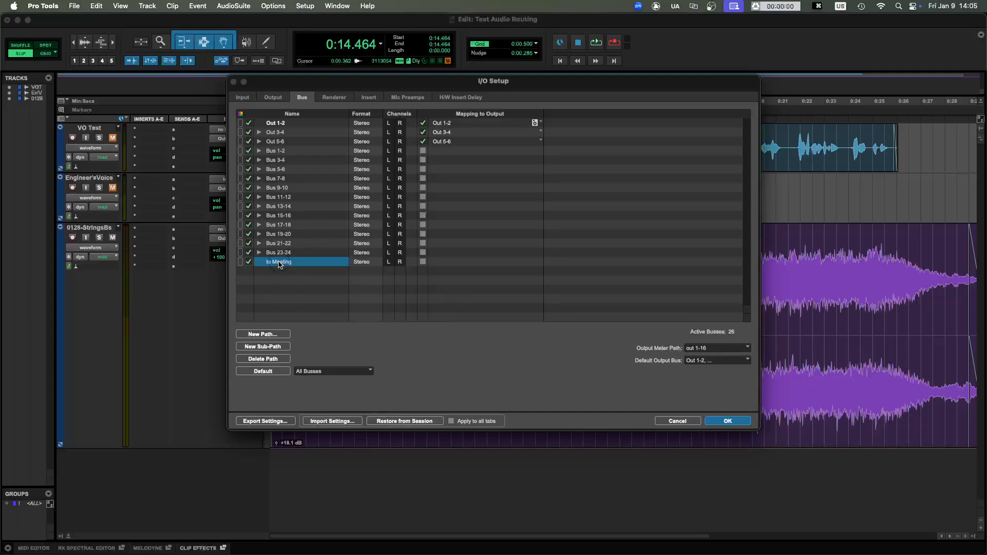
pyautogui.click(267, 360)
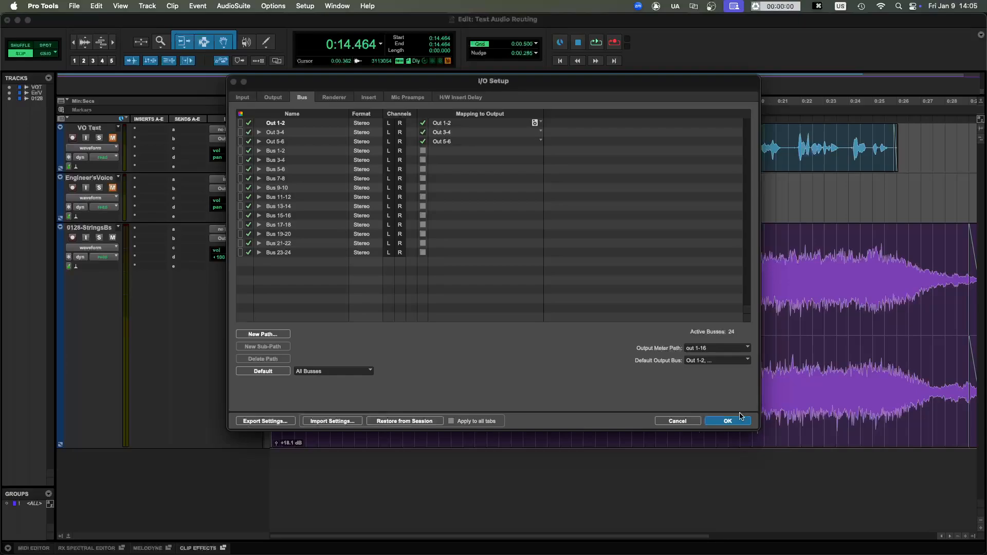
pyautogui.click(724, 417)
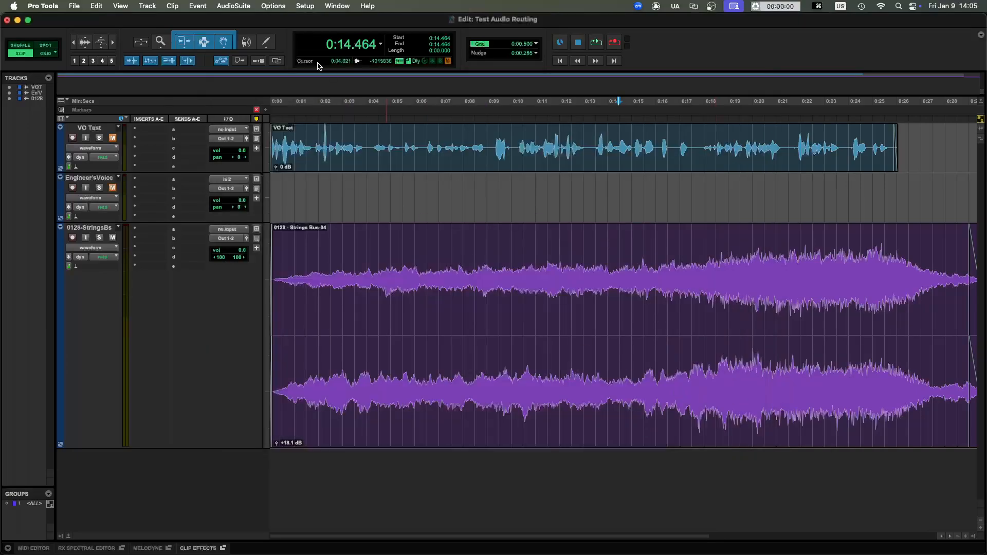
# - Send the VO Test track to a new stereo Aux Input track named to Meeting, created next to the current track
pyautogui.click(90, 129)
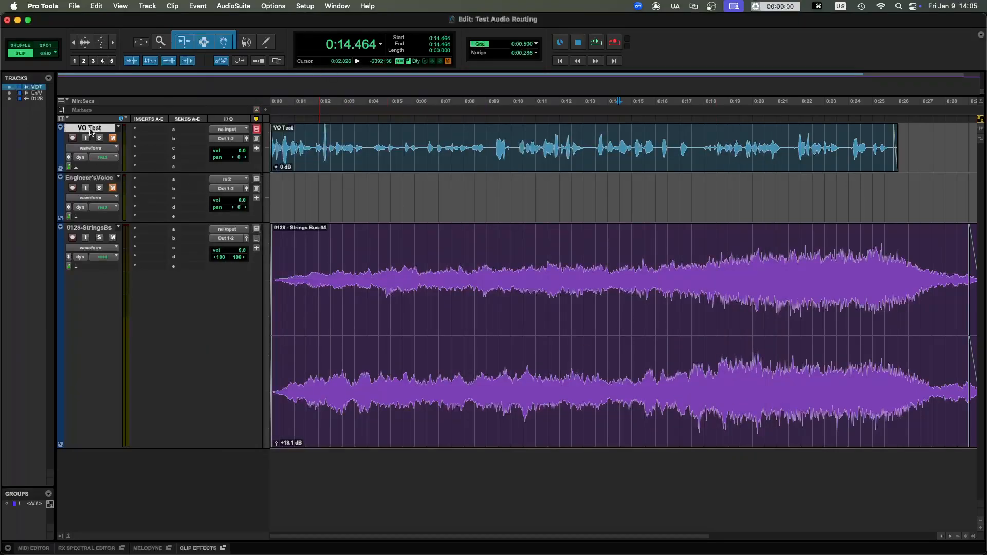
pyautogui.click(191, 132)
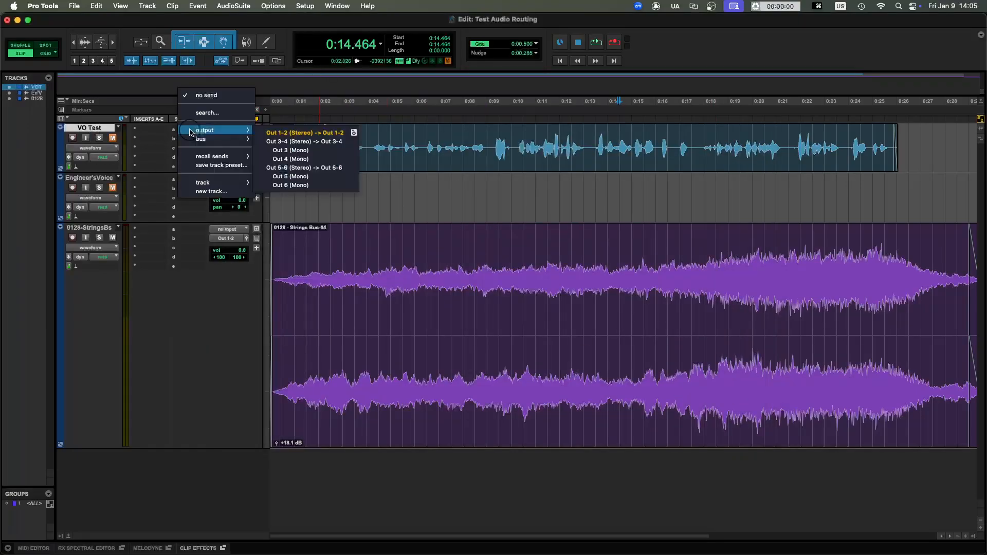
pyautogui.click(225, 193)
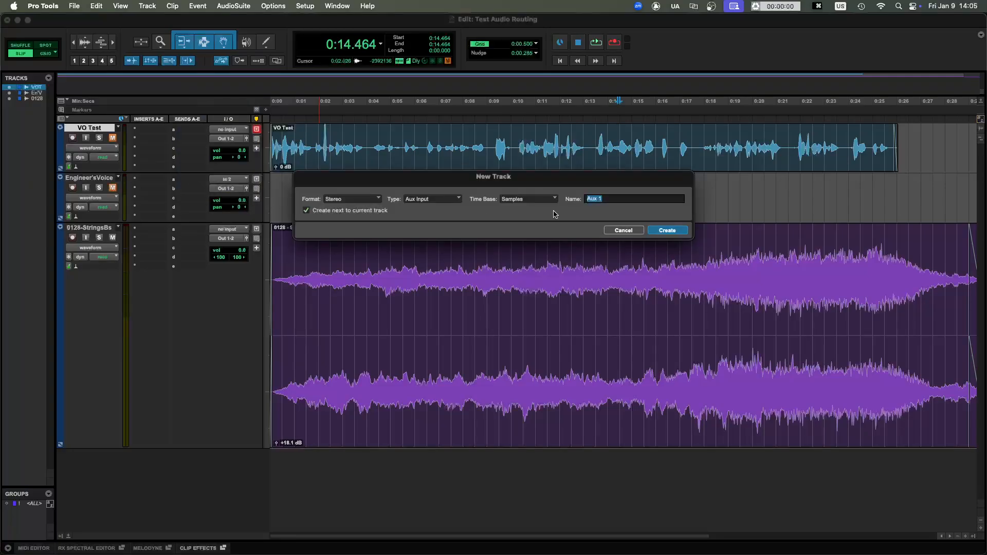
pyautogui.write('too')
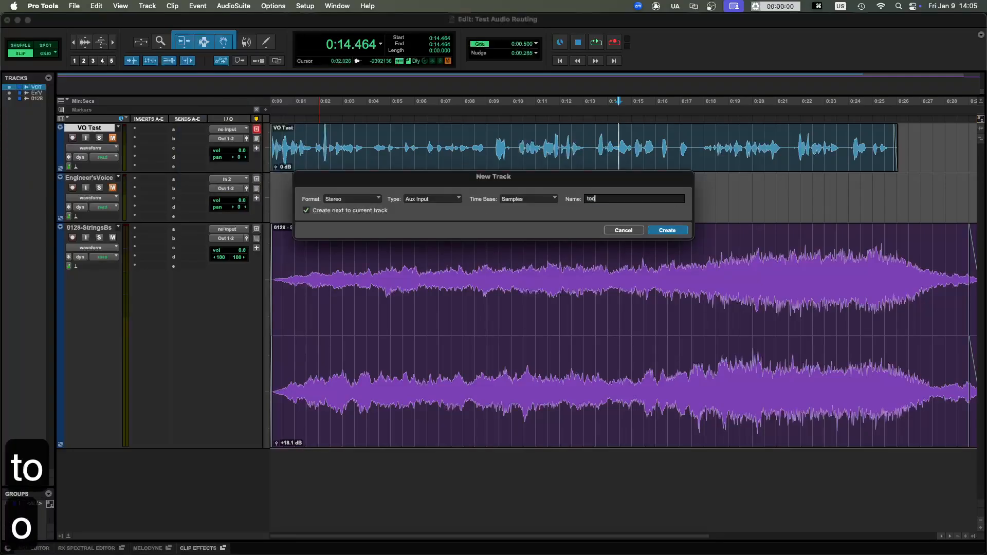
pyautogui.press('BackSpace')
pyautogui.write('m')
pyautogui.press('BackSpace')
pyautogui.write('Meeting')
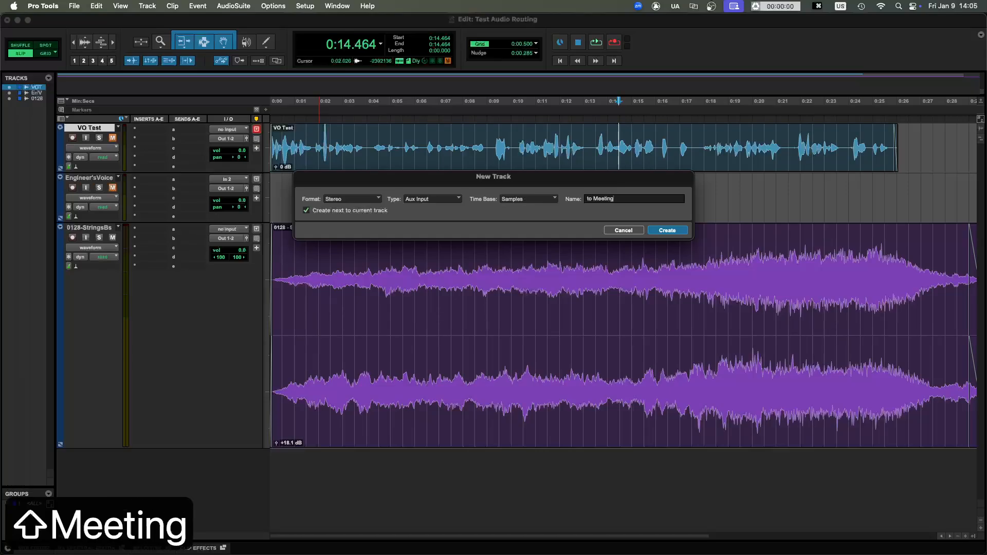
pyautogui.press('Return')
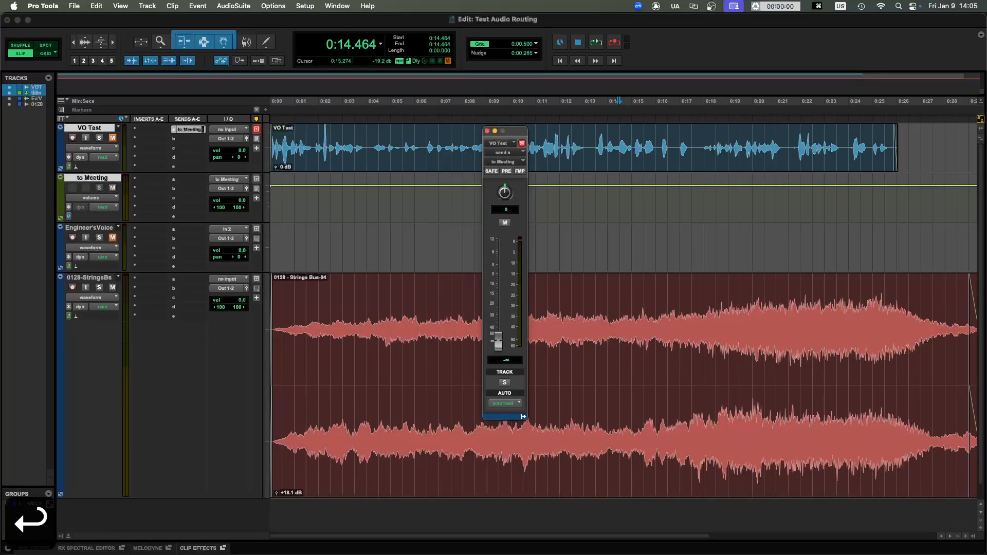
# - Unmute the VO Test track and set its to Meeting send level to 0.0 dB
pyautogui.click(112, 138)
pyautogui.click(507, 171)
pyautogui.click(507, 171)
pyautogui.moveTo(498, 330); pyautogui.dragTo(498, 266)
pyautogui.click(112, 138)
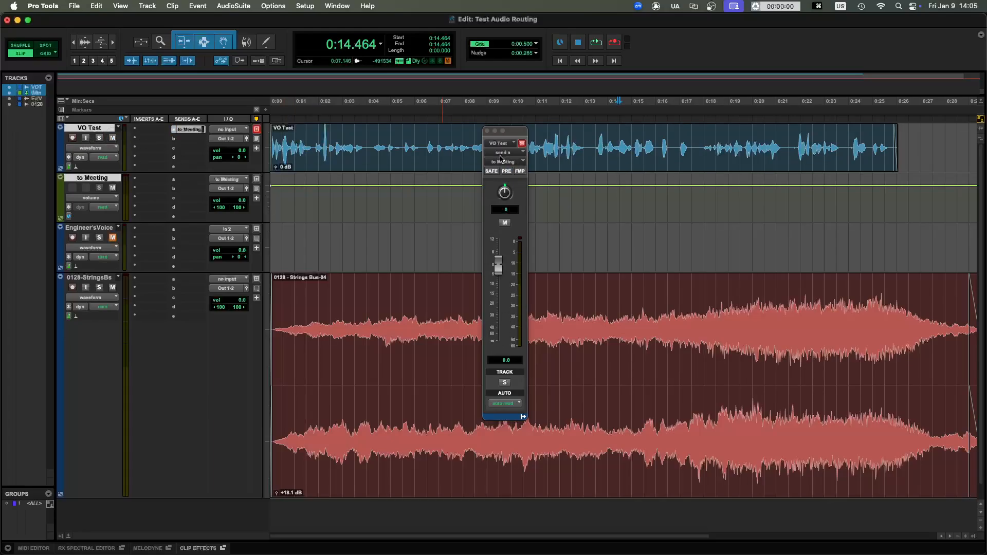
# - Try a clip gain change on the VO Test clip and reset it to 0 dB
pyautogui.click(507, 171)
pyautogui.moveTo(277, 167)
pyautogui.mouseDown()
pyautogui.moveTo(279, 181)
pyautogui.moveTo(281, 164)
pyautogui.mouseUp()
pyautogui.keyDown('alt'); pyautogui.click(277, 168); pyautogui.keyUp('alt')
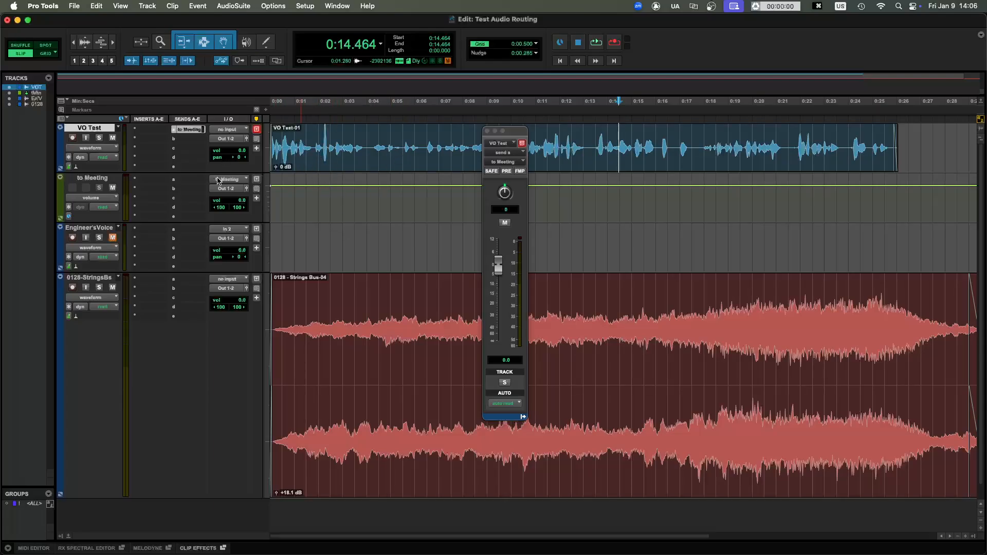
# - Add a pre-fader send at 0.0 dB from the Engineer's Voice track to the to Meeting stereo bus
pyautogui.click(99, 227)
pyautogui.click(196, 231)
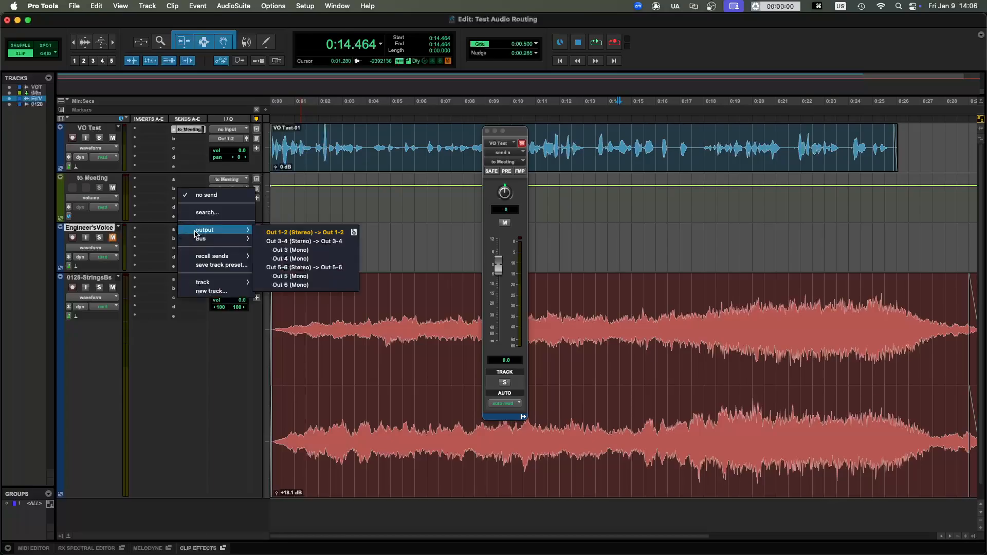
pyautogui.moveTo(226, 242)
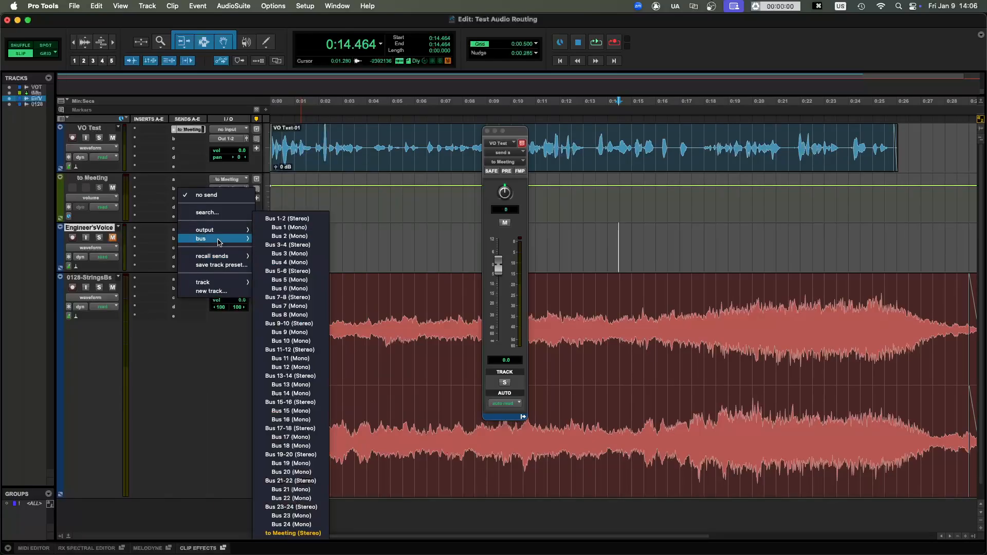
pyautogui.click(293, 534)
pyautogui.click(186, 231)
pyautogui.click(189, 230)
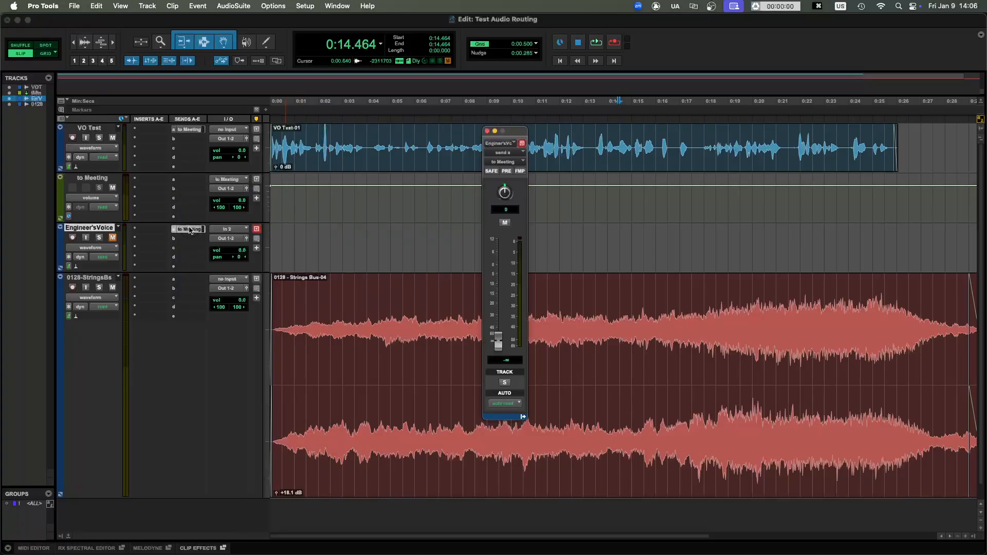
pyautogui.keyDown('alt'); pyautogui.click(498, 342); pyautogui.keyUp('alt')
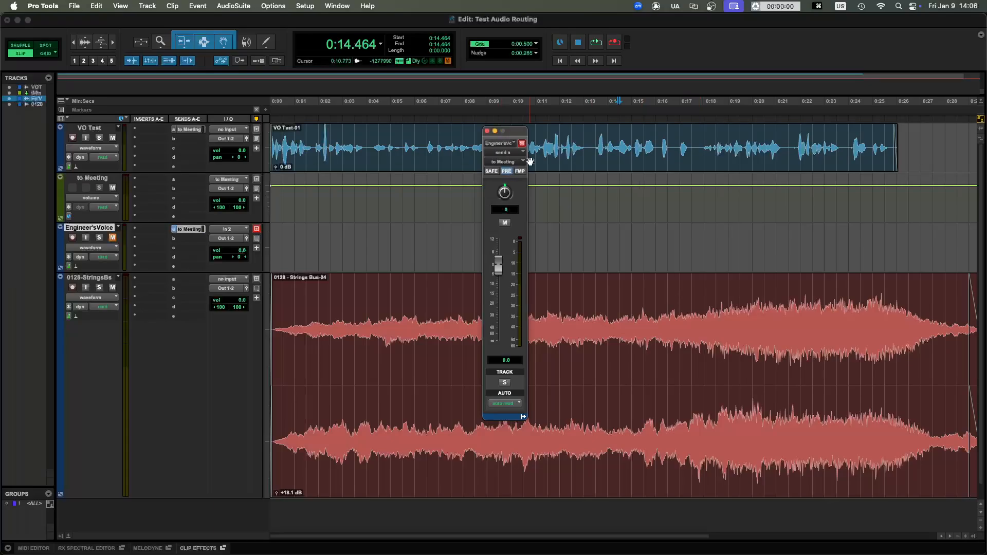
pyautogui.click(487, 130)
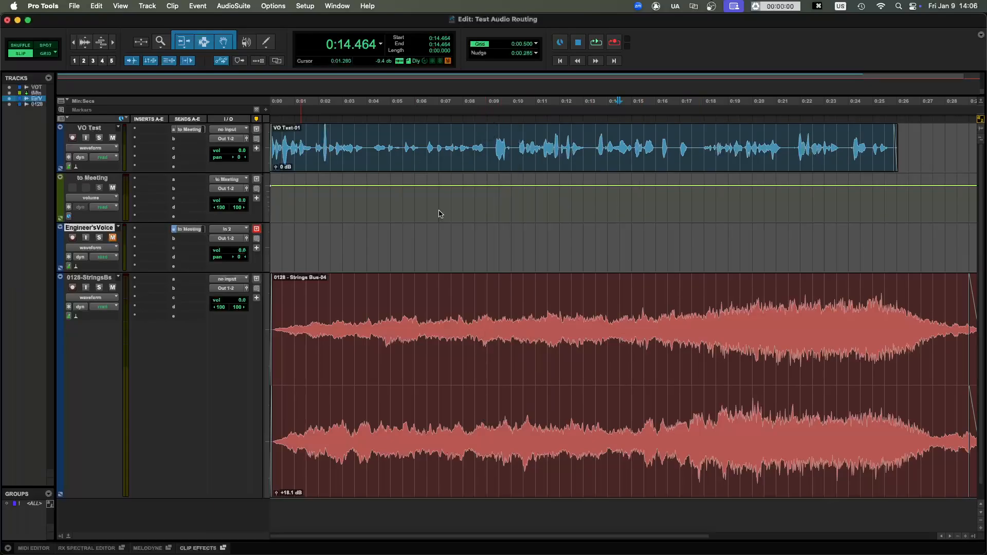
# - Set the microphone in the Zoom audio settings to BlackHole 2ch
pyautogui.moveTo(456, 126); pyautogui.dragTo(413, 167)
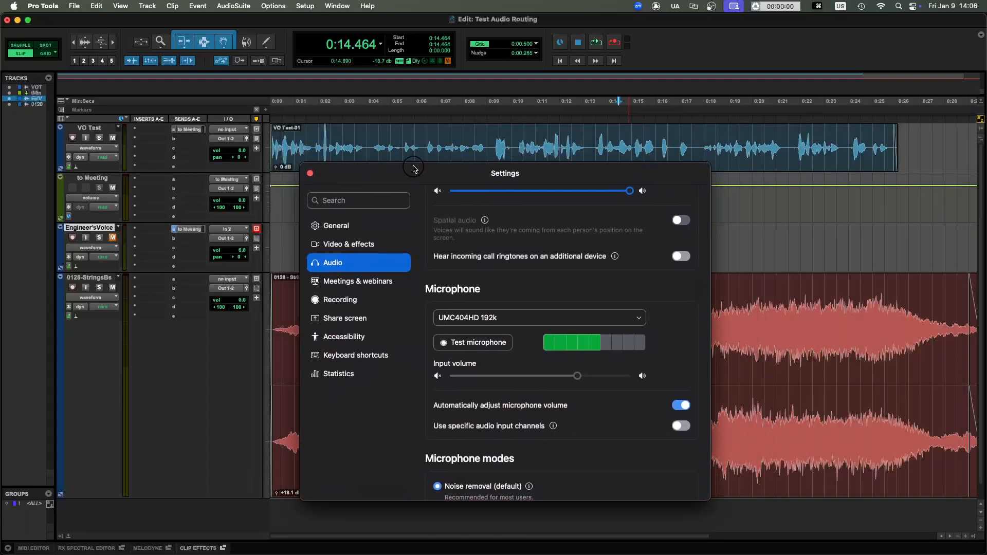
pyautogui.click(496, 318)
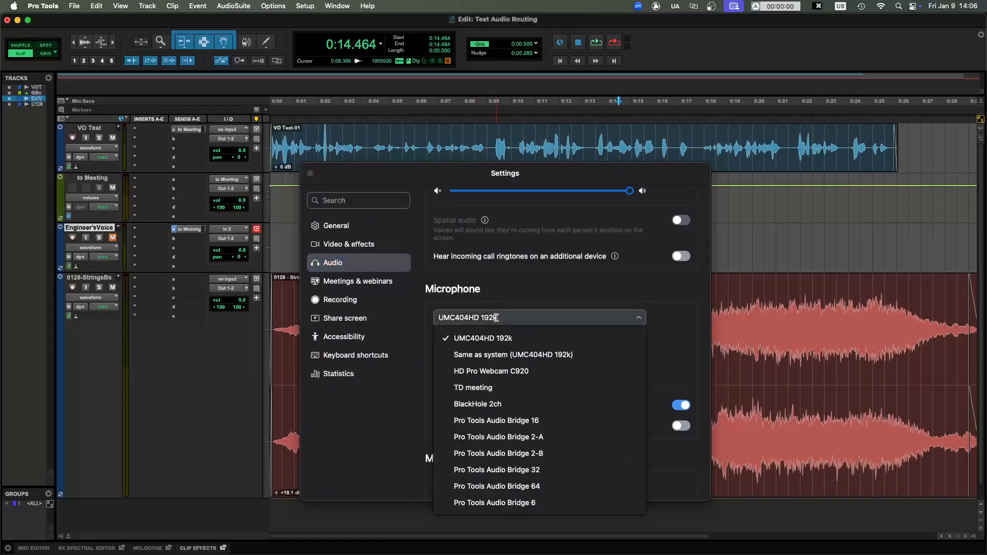
pyautogui.click(486, 405)
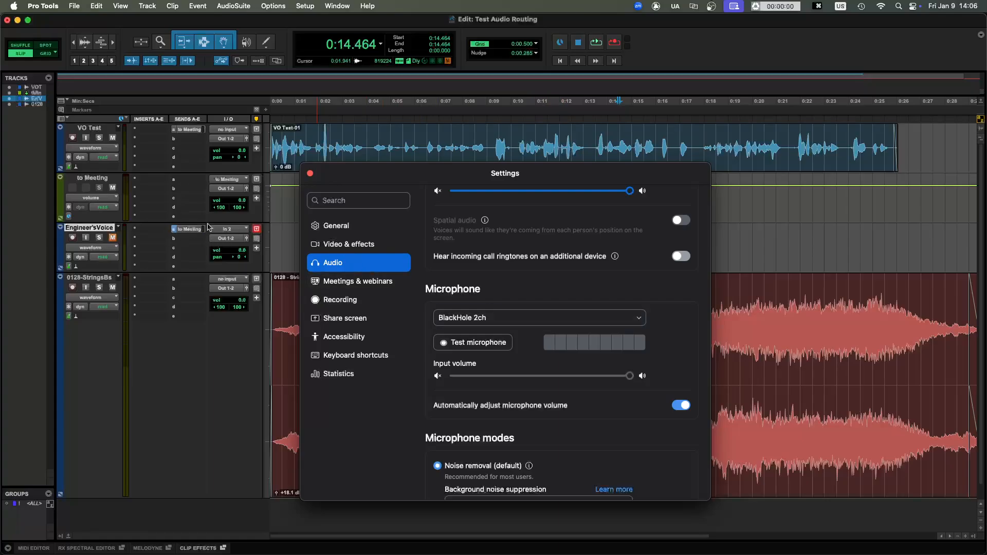
# - Move the Zoom settings window clear of the tracks and route the to Meeting track's output to Out 5-6 (Stereo)
pyautogui.click(103, 179)
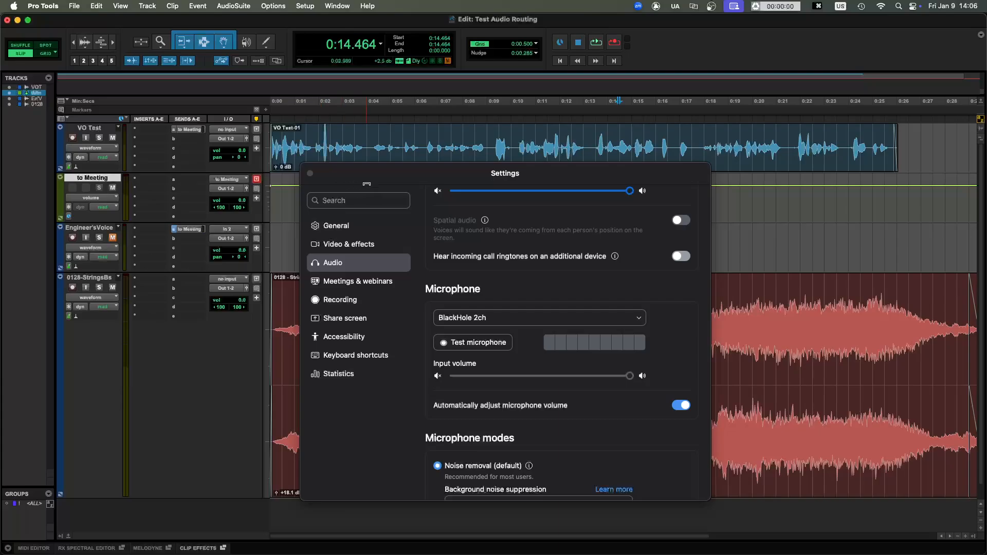
pyautogui.moveTo(370, 178); pyautogui.dragTo(585, 145)
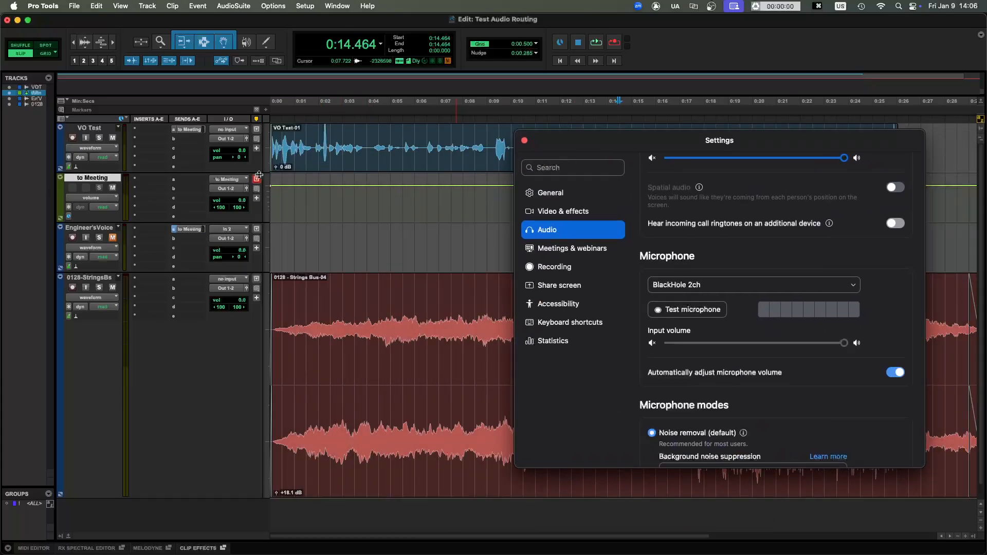
pyautogui.click(231, 192)
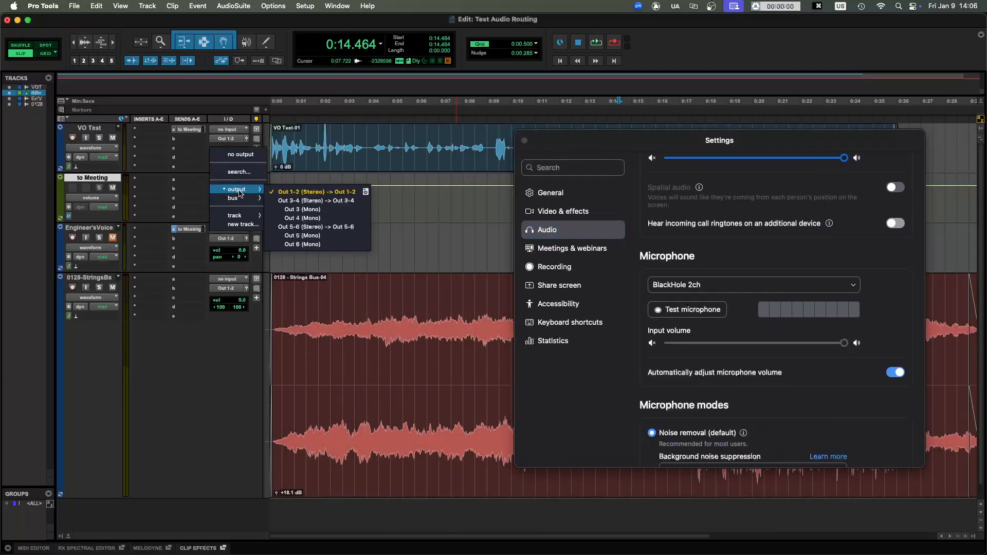
pyautogui.click(308, 226)
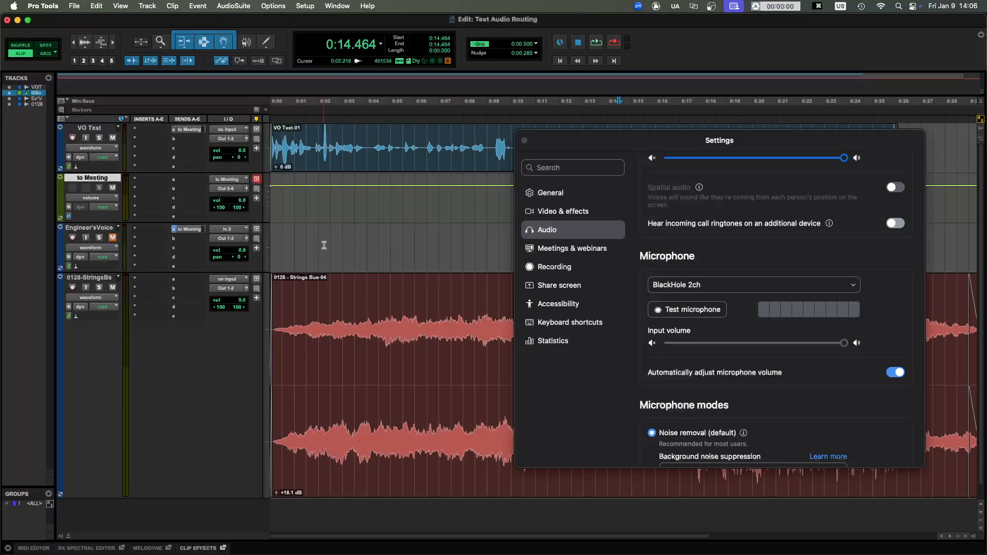
# - Open the Engineer's Voice track's to Meeting send and record-enable the track
pyautogui.click(187, 230)
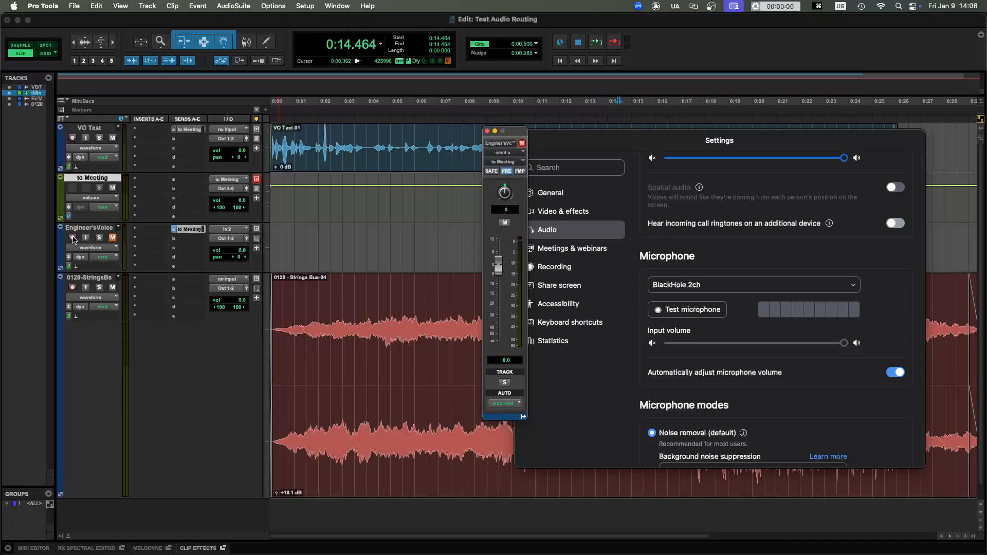
pyautogui.click(72, 238)
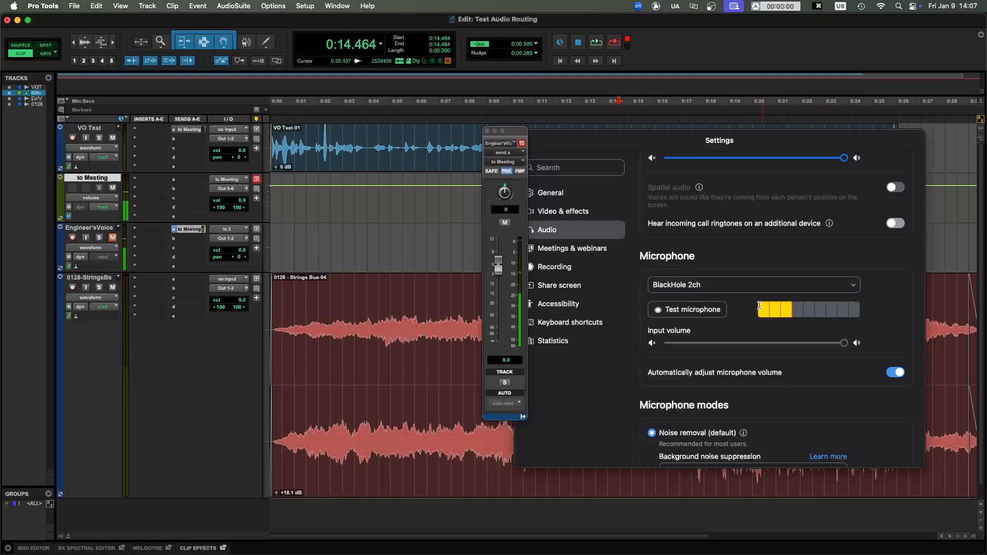
# - Play briefly from the session start, stop playback and mute the 0128-StringsBs track
pyautogui.click(353, 139)
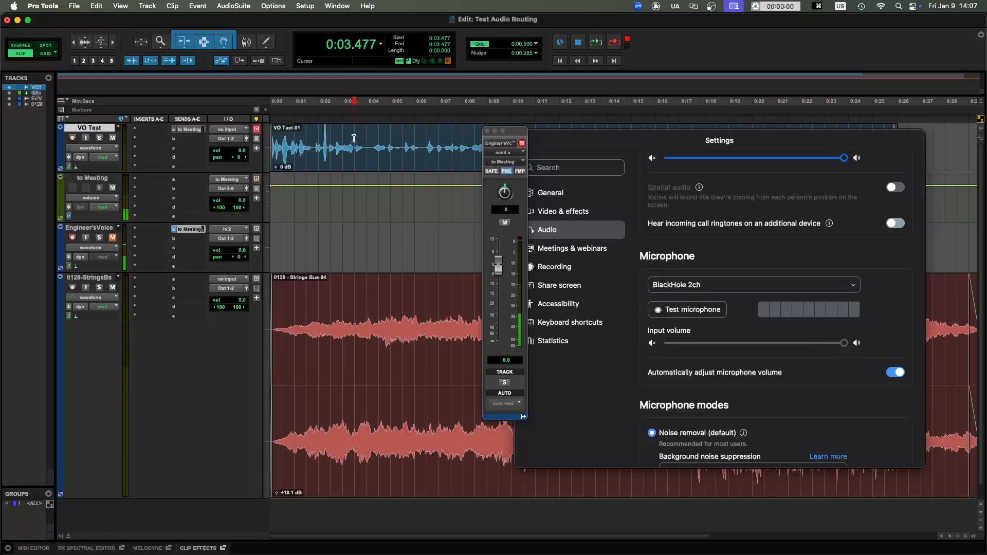
pyautogui.press('Return')
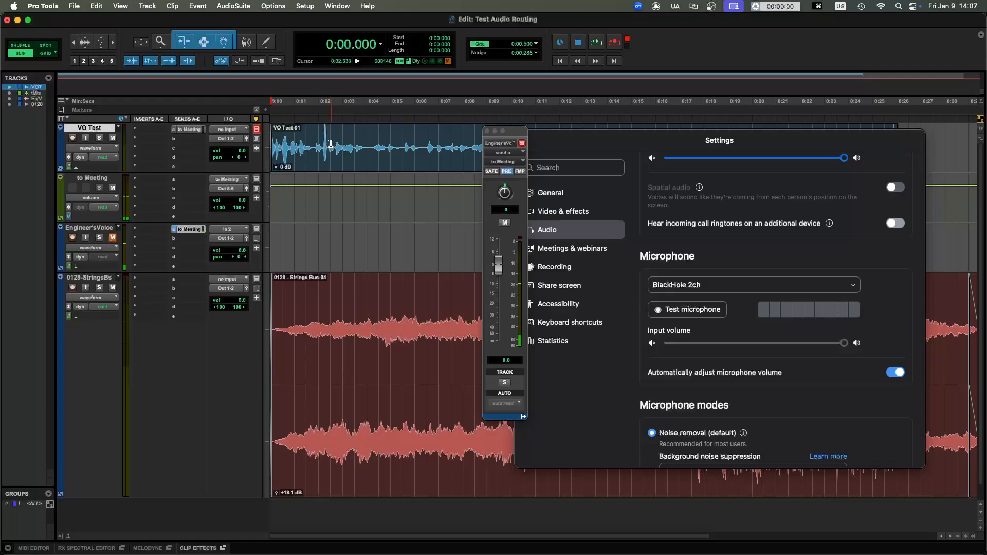
pyautogui.press('t')
pyautogui.press('t')
pyautogui.press('t')
pyautogui.press('t')
pyautogui.press('r')
pyautogui.press('r')
pyautogui.press('r')
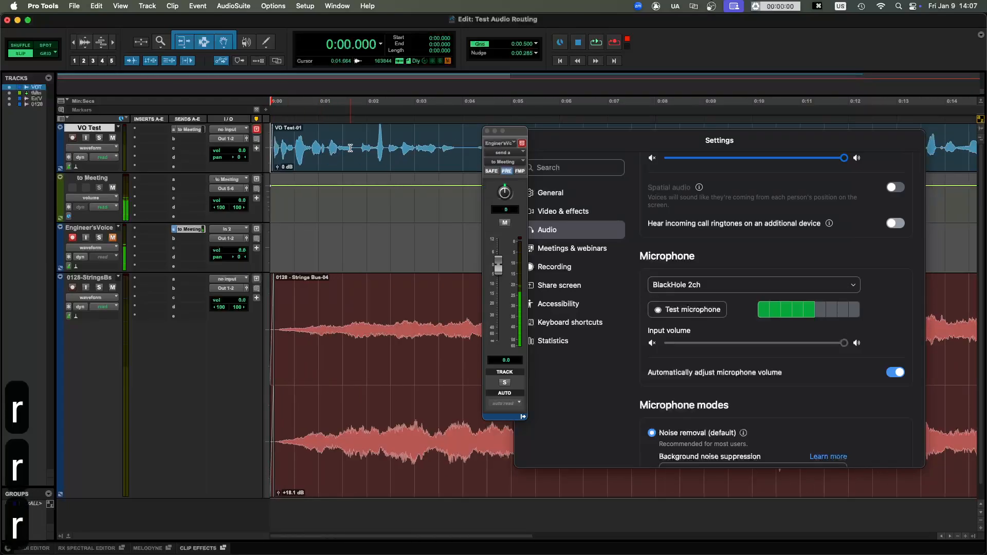
pyautogui.press('r')
pyautogui.press('r')
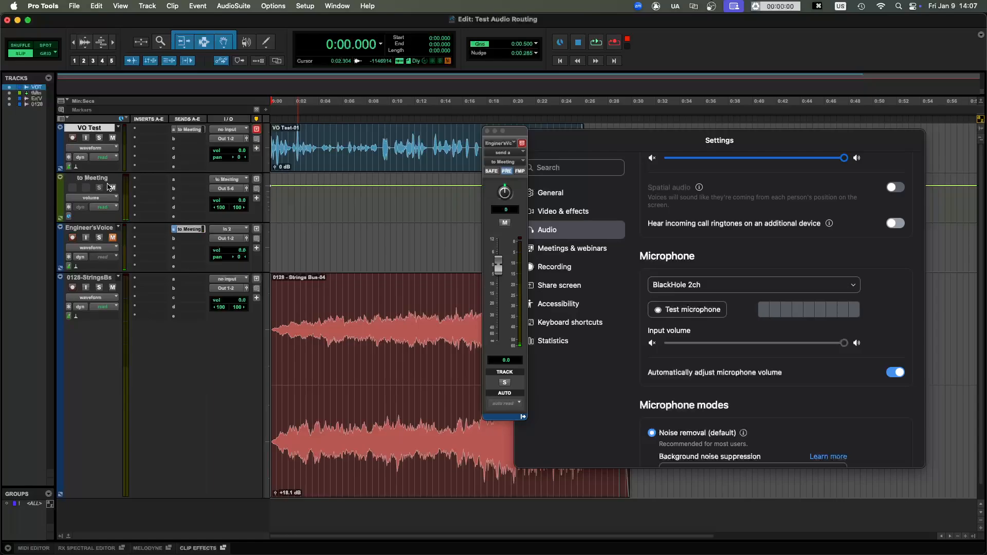
pyautogui.press('space')
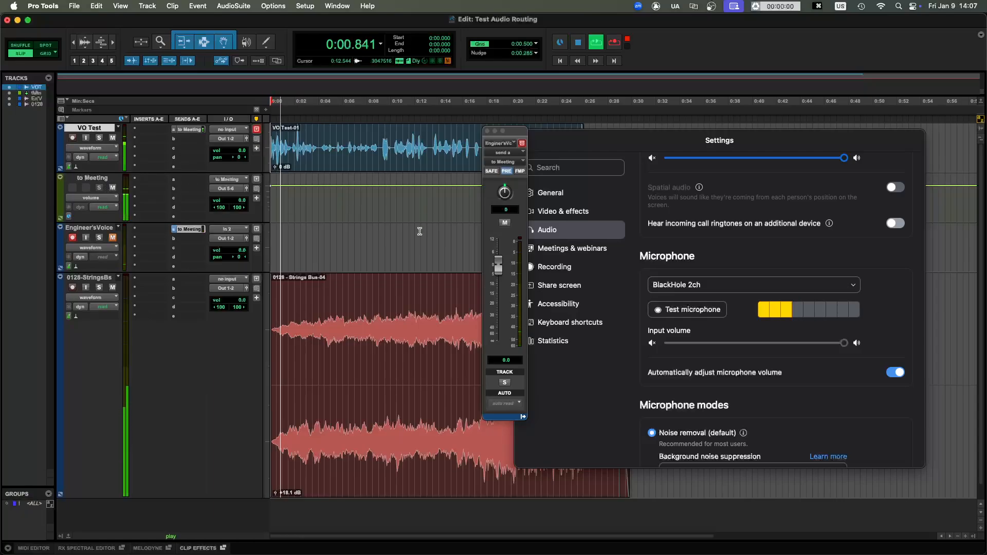
pyautogui.press('space')
pyautogui.click(113, 288)
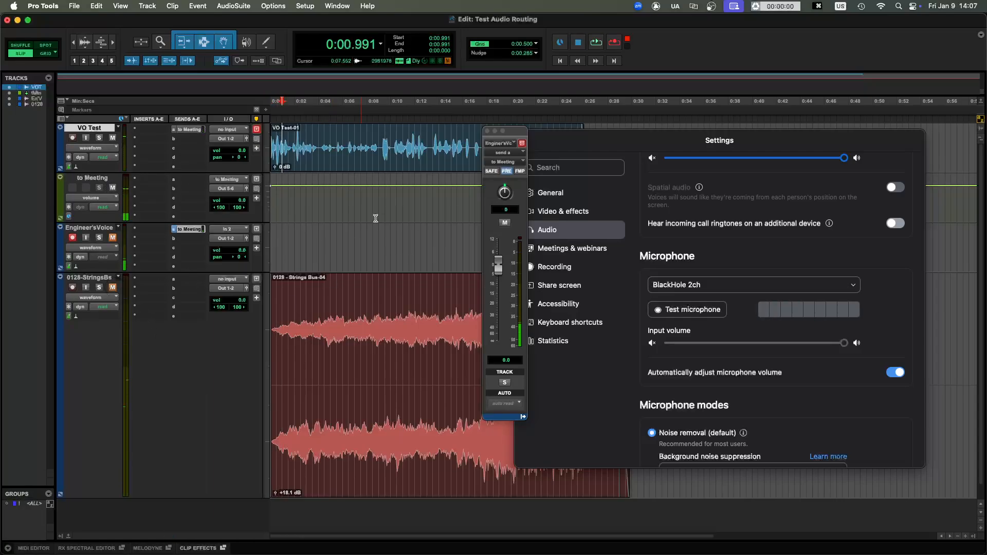
# - Play the session from the start to check the VO Test signal on Zoom's microphone meter, and stop playback
pyautogui.press('Return')
pyautogui.press('space')
pyautogui.press('t')
pyautogui.press('t')
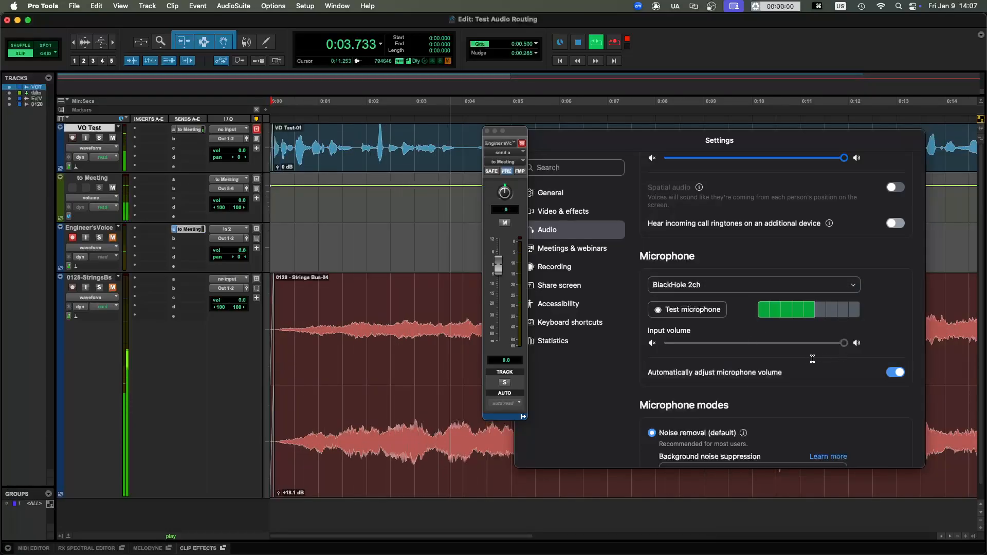
pyautogui.press('r')
pyautogui.press('r')
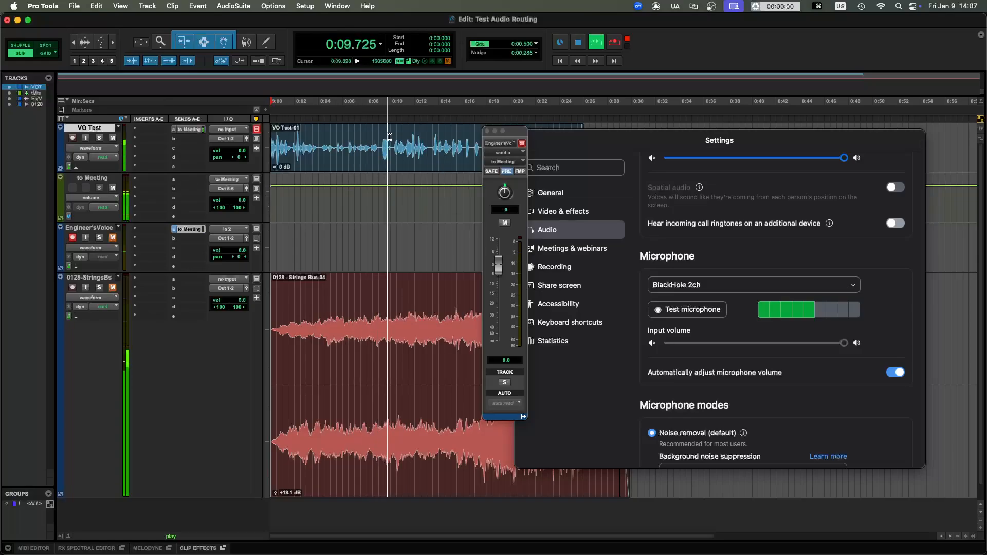
pyautogui.press('space')
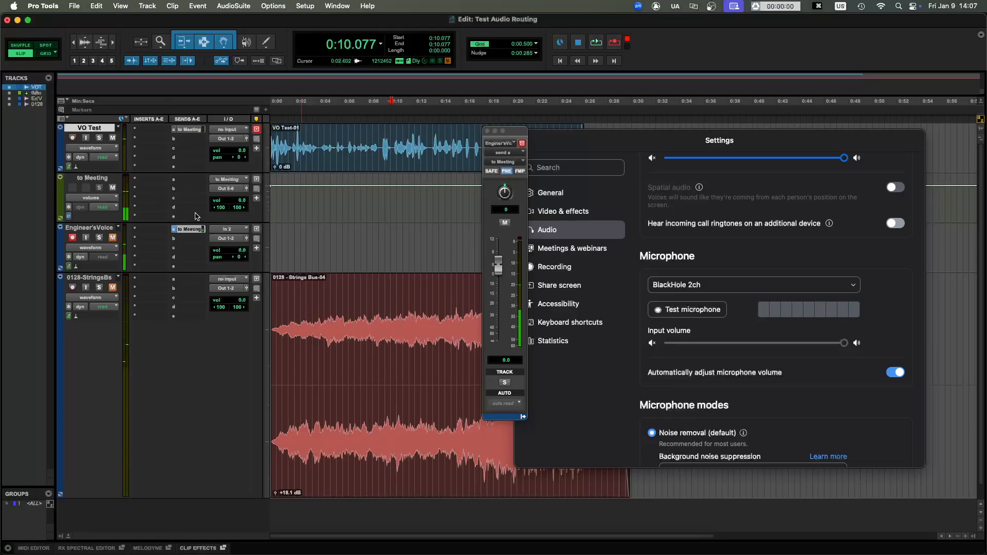
# - Mute the VO Test track, unmute the 0128-StringsBs track and select the strings track
pyautogui.click(112, 138)
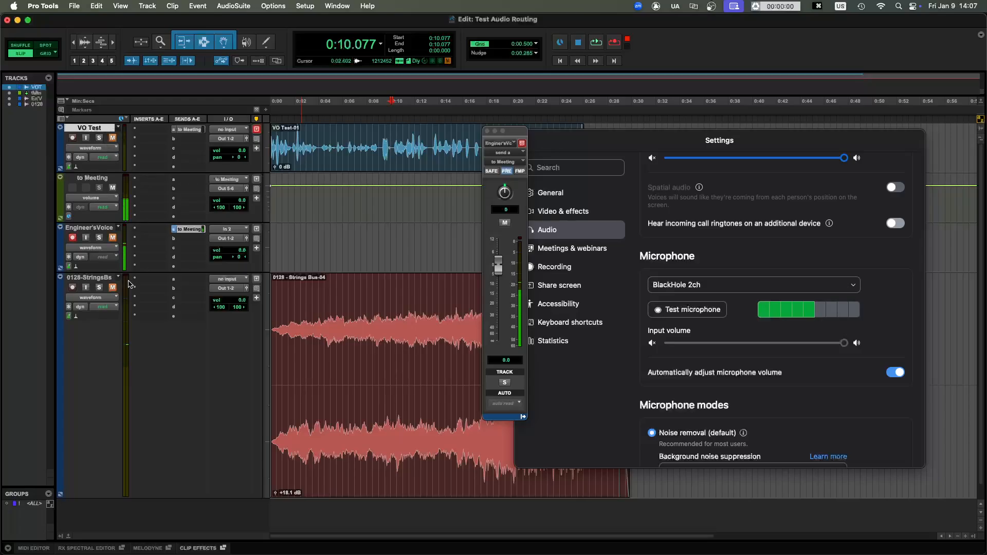
pyautogui.click(112, 289)
pyautogui.click(89, 277)
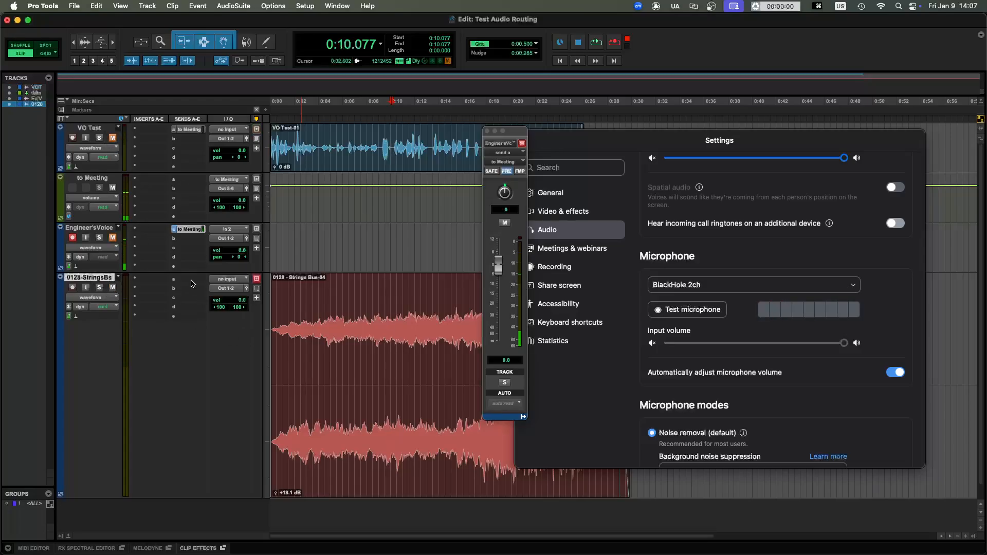
# - Copy the Engineer's Voice track's to Meeting send to the first send slot of 0128-StringsBs and view its settings
pyautogui.moveTo(191, 233); pyautogui.dragTo(189, 284)
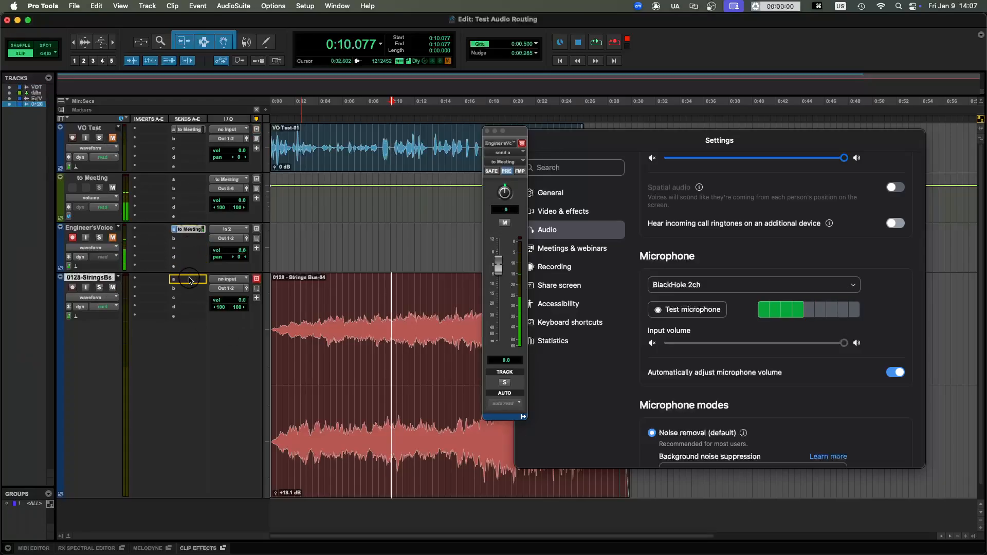
pyautogui.click(189, 281)
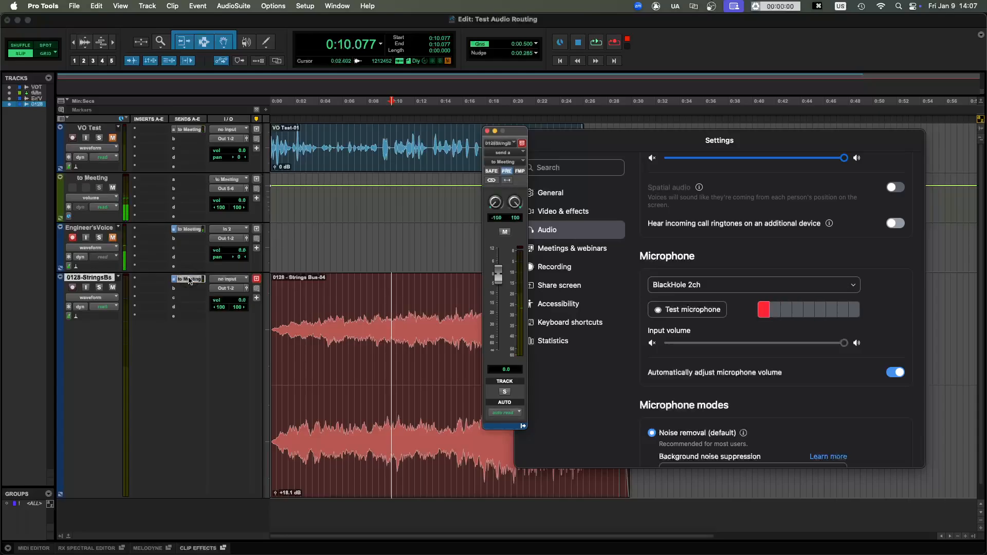
pyautogui.click(189, 280)
# - Play the strings briefly from about 0:06.4 to check Zoom's microphone meter, and stop playback
pyautogui.click(348, 312)
pyautogui.press('space')
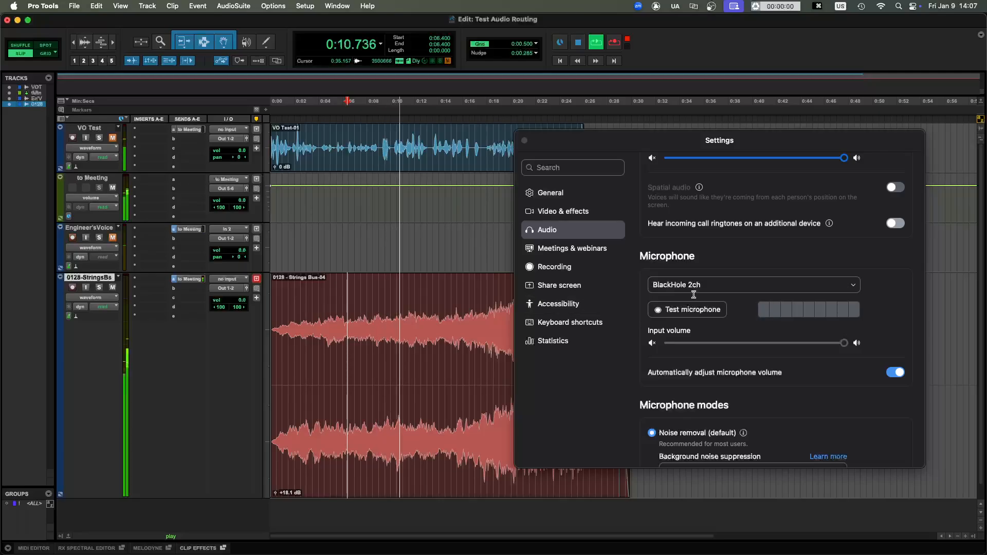
pyautogui.press('space')
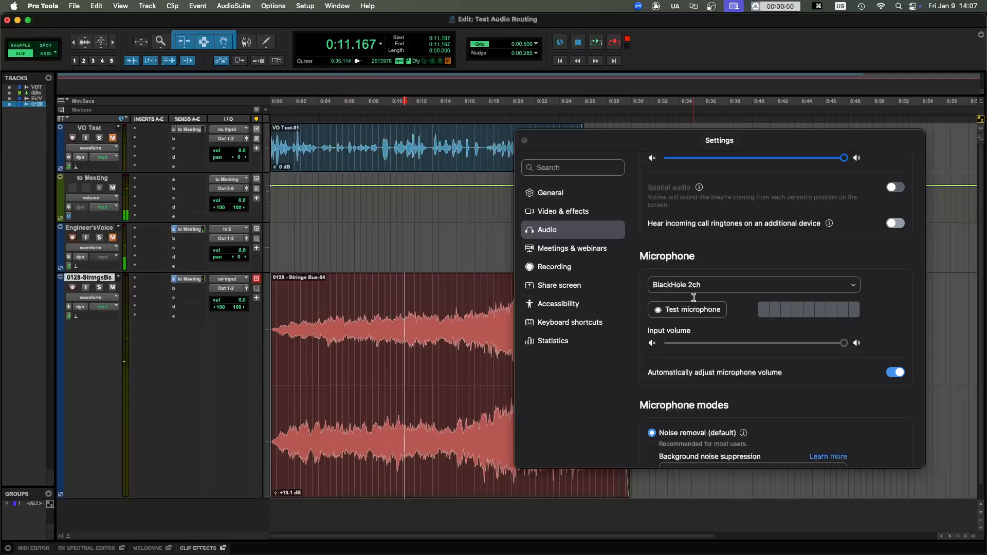
# - Switch Zoom's microphone mode from Noise removal to Original sound for musicians
pyautogui.scroll(-1, 694, 328)
pyautogui.scroll(-5, 694, 327)
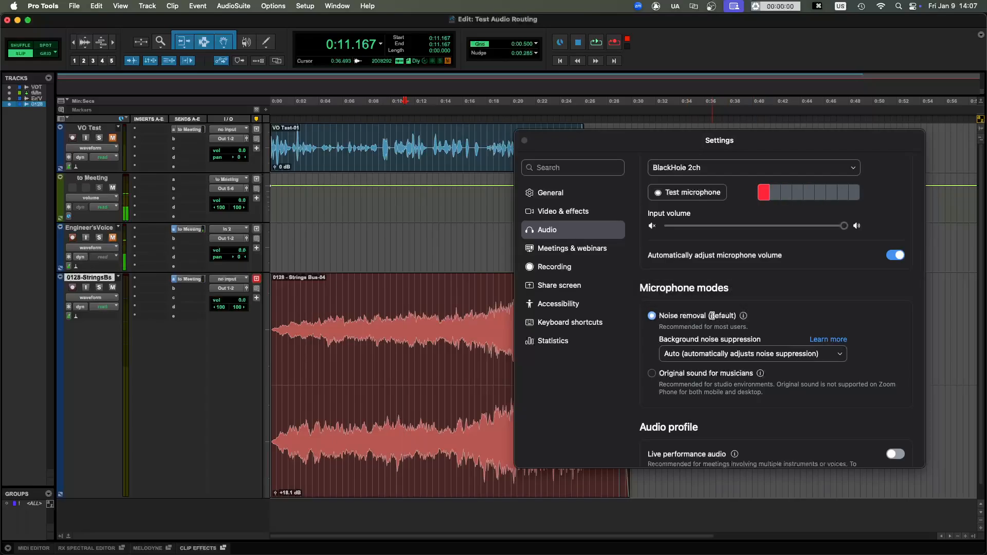
pyautogui.click(733, 315)
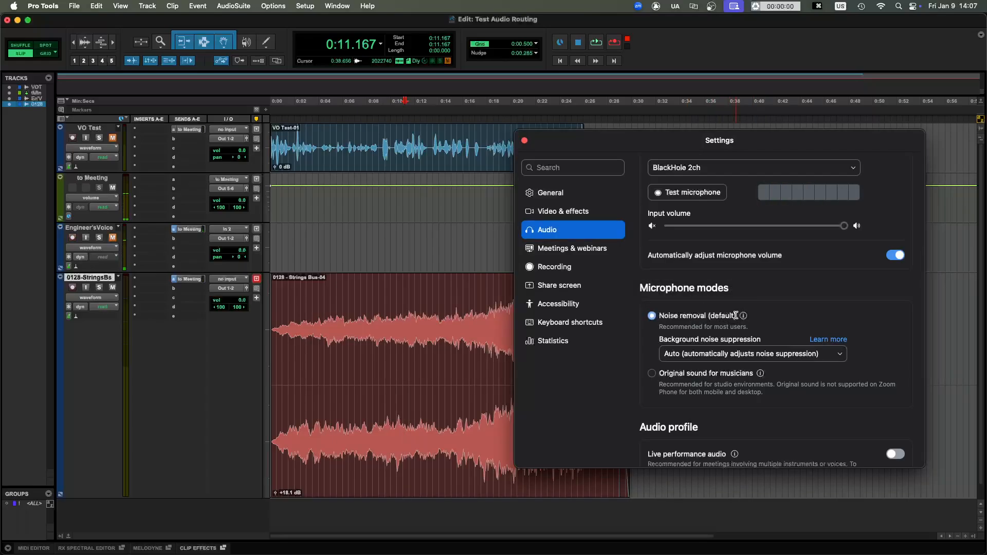
pyautogui.moveTo(743, 315)
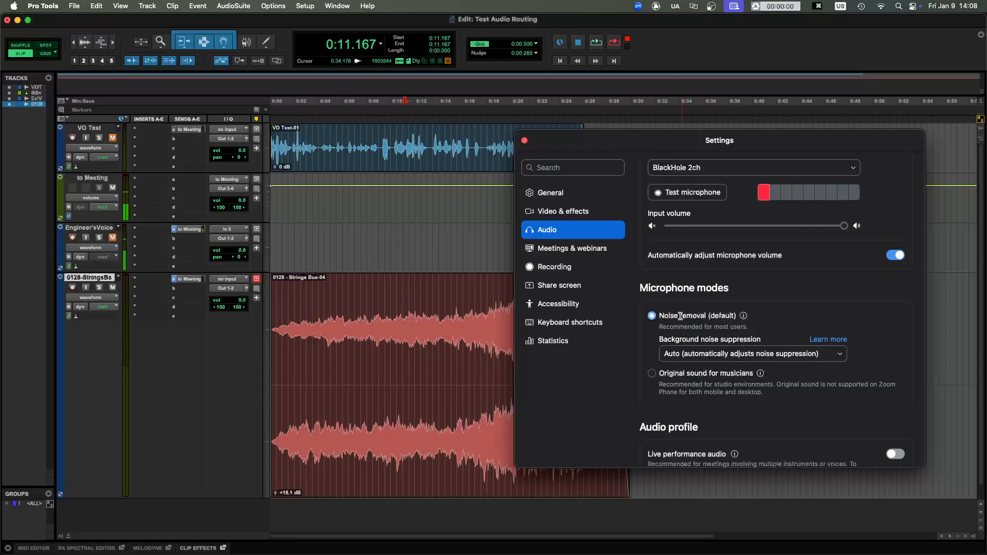
pyautogui.scroll(1, 688, 317)
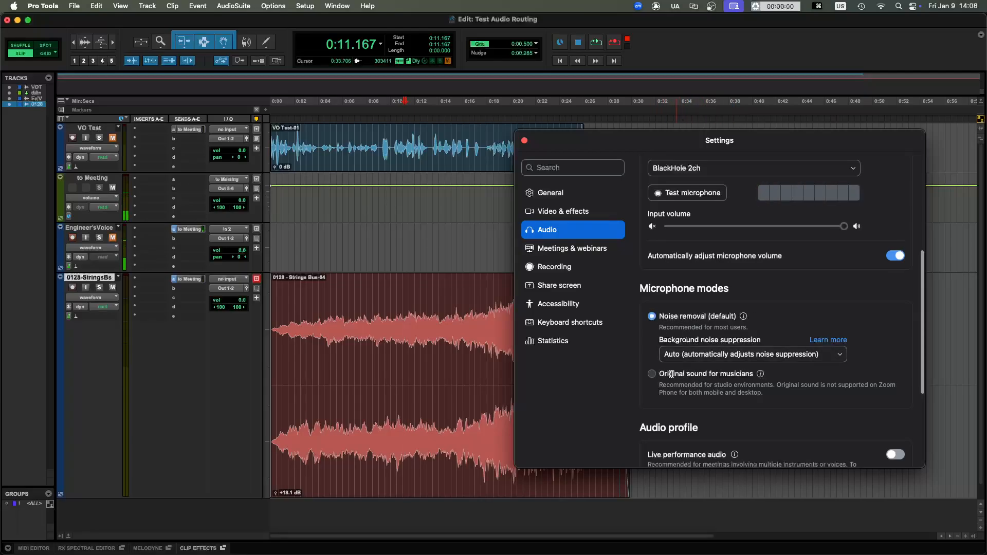
pyautogui.click(652, 374)
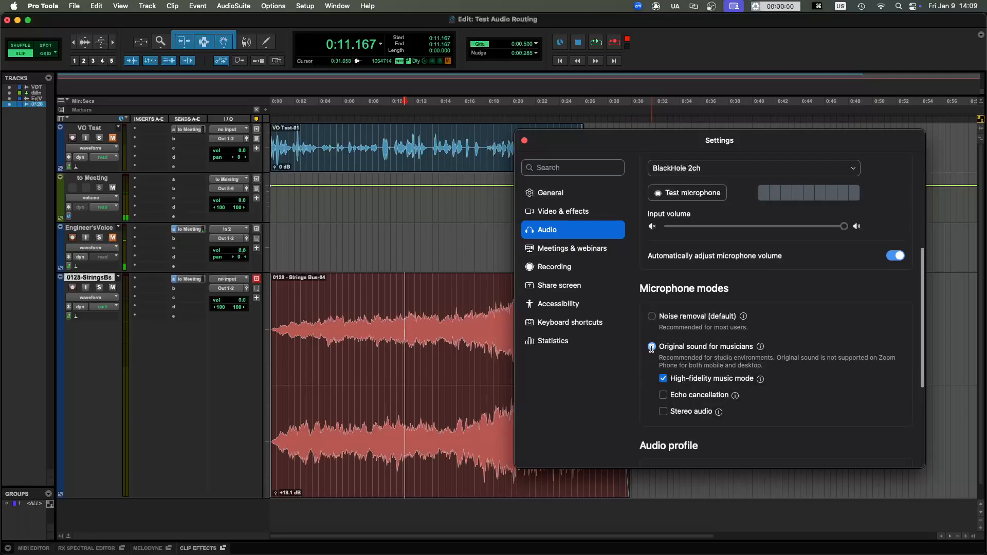
# - Play the strings from about 0:05 and open their to Meeting send with pre-fader switched off
pyautogui.click(332, 314)
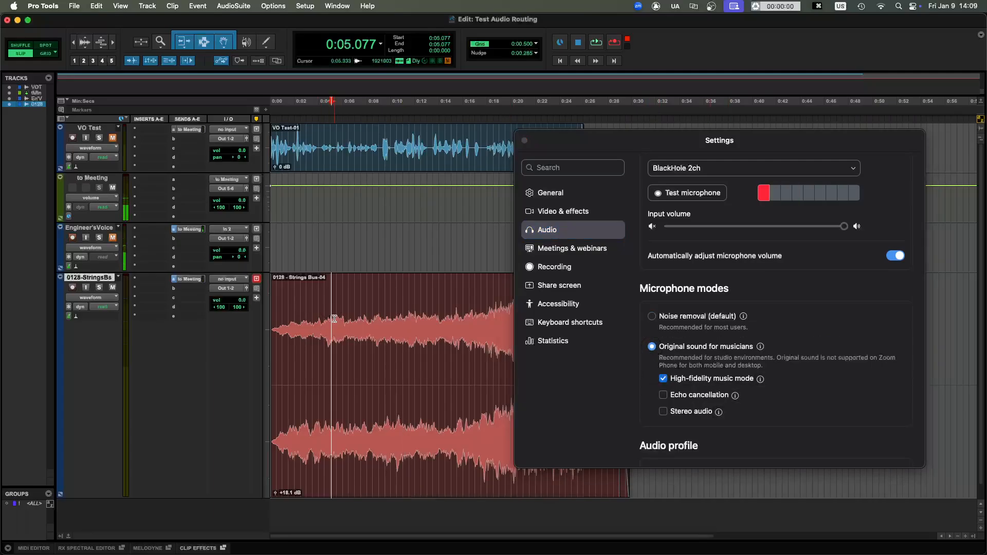
pyautogui.press('space')
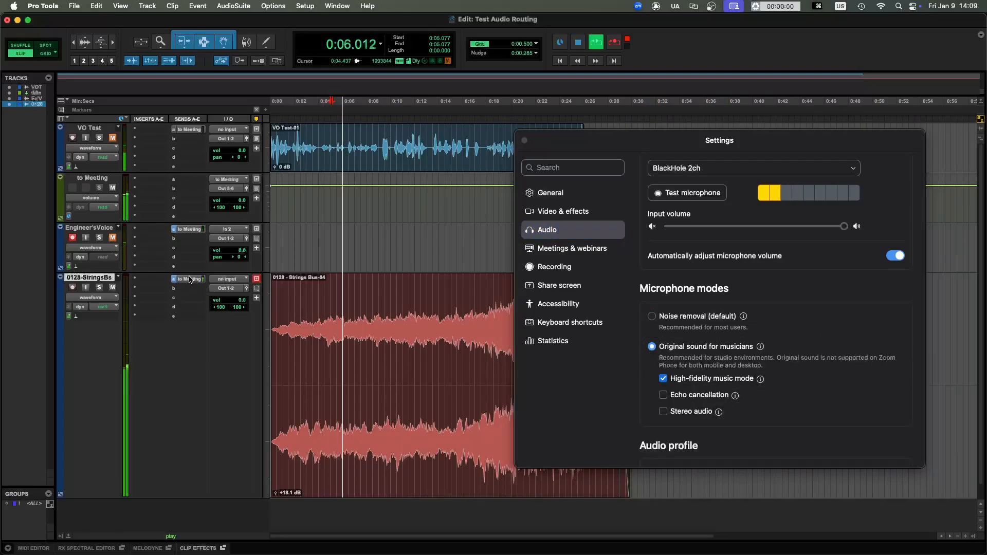
pyautogui.click(191, 280)
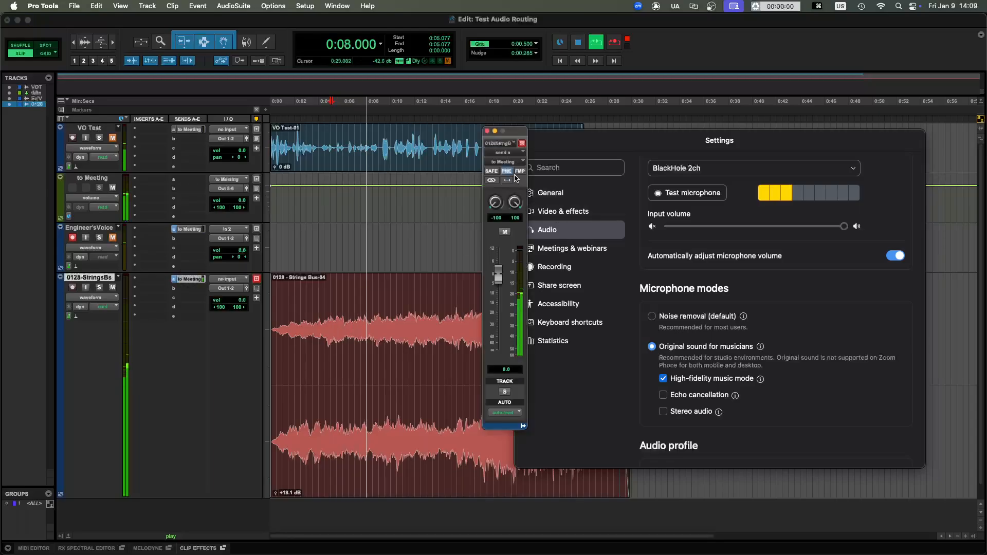
# - Try the strings' to Meeting send at about +8.7 and +4.3 dB, stop playback and reset the level to 0.0 dB
pyautogui.moveTo(498, 276); pyautogui.dragTo(498, 255)
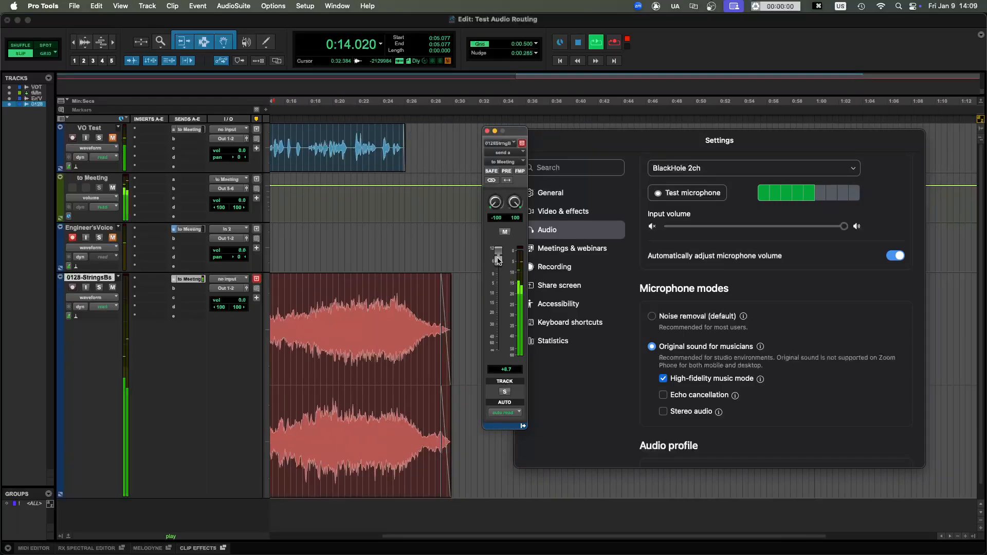
pyautogui.moveTo(499, 259); pyautogui.dragTo(496, 269)
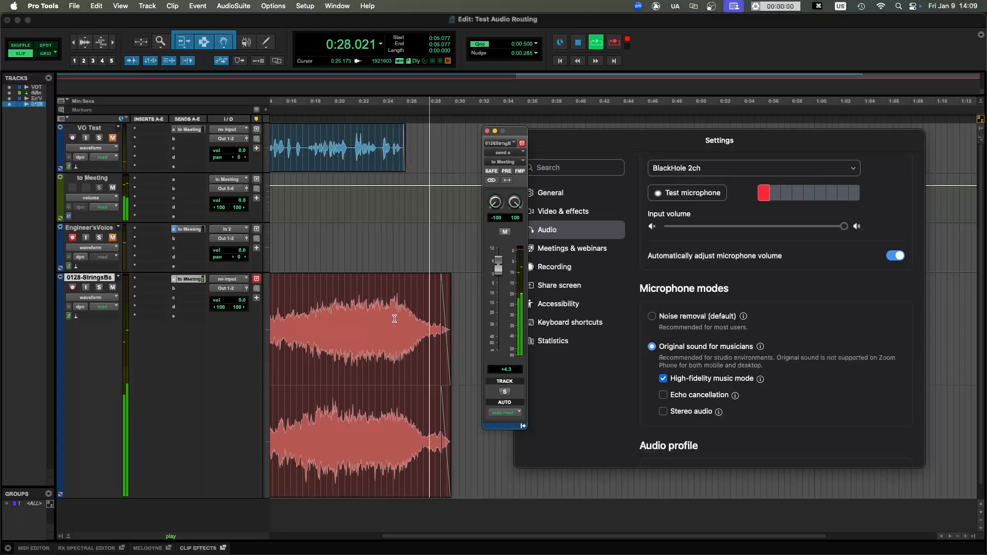
pyautogui.press('space')
pyautogui.keyDown('alt'); pyautogui.click(499, 272); pyautogui.keyUp('alt')
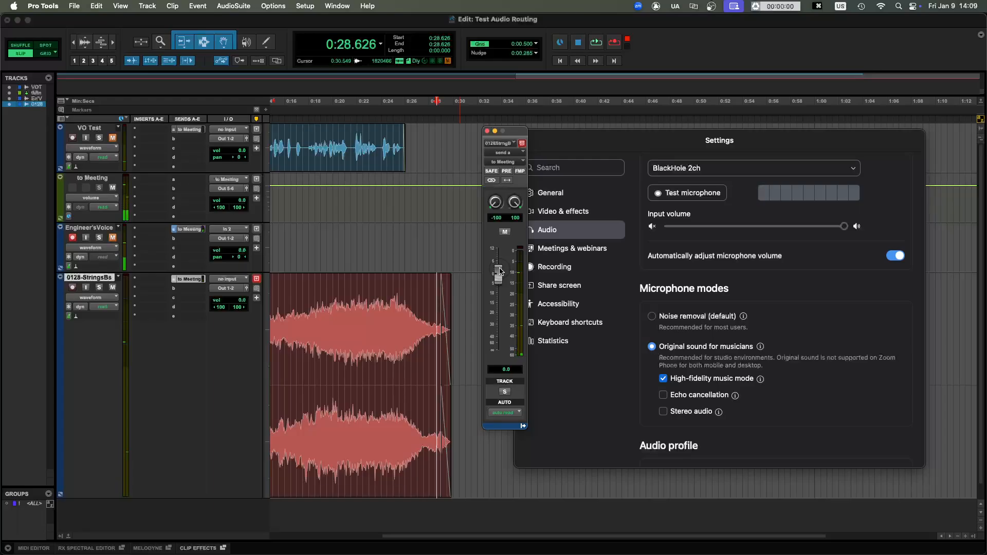
pyautogui.click(360, 317)
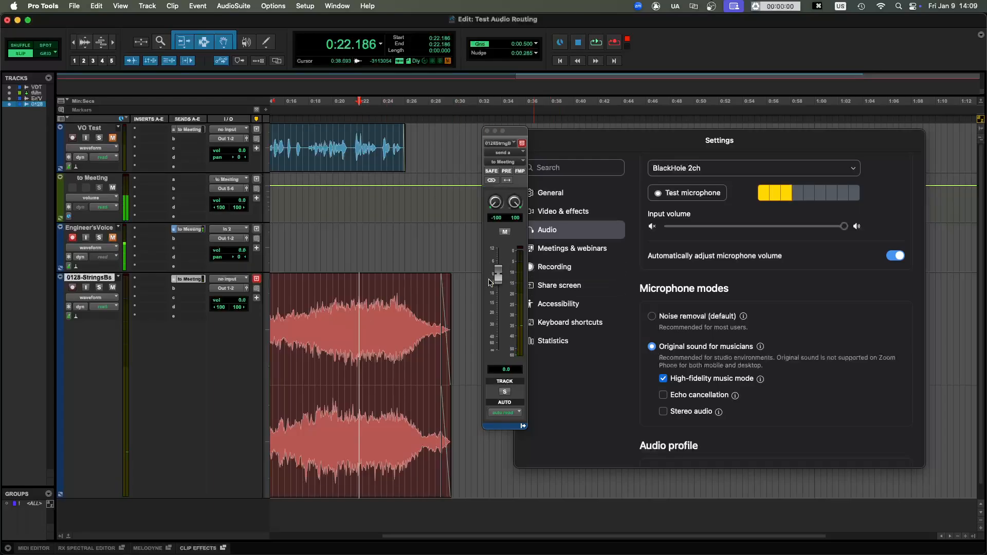
pyautogui.moveTo(498, 276)
pyautogui.mouseDown()
pyautogui.moveTo(499, 260)
pyautogui.moveTo(499, 269)
pyautogui.mouseUp()
pyautogui.keyDown('alt'); pyautogui.click(499, 270); pyautogui.keyUp('alt')
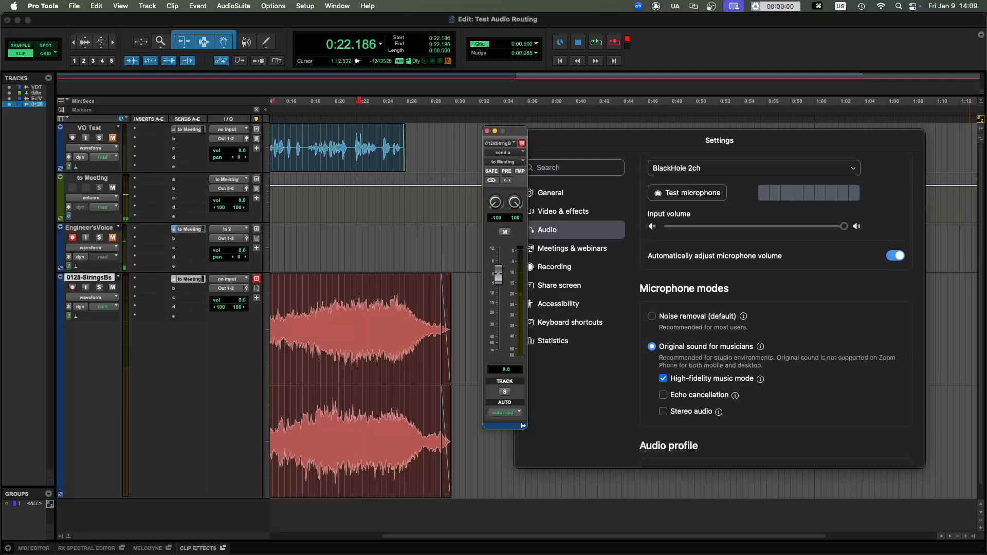
# - Switch to the Google Meet call in Chrome, close the Zoom Settings window and bring the call window fully into view
pyautogui.press('super+Tab')
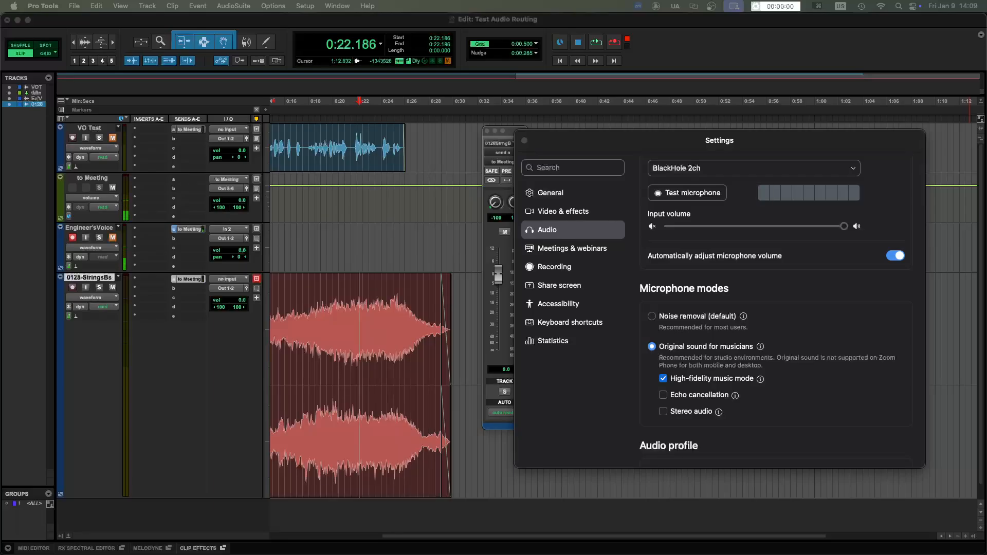
pyautogui.moveTo(986, 41); pyautogui.dragTo(941, 44)
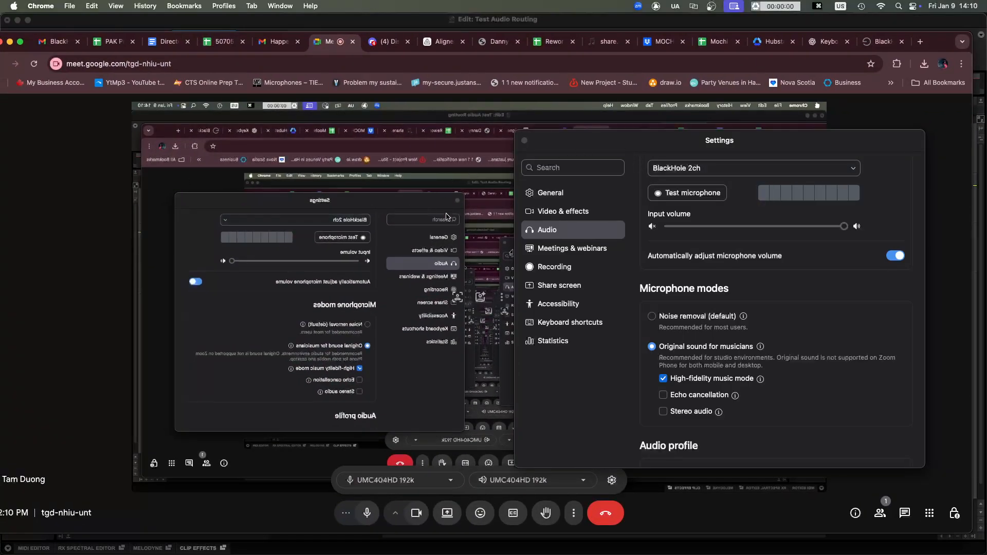
pyautogui.click(524, 141)
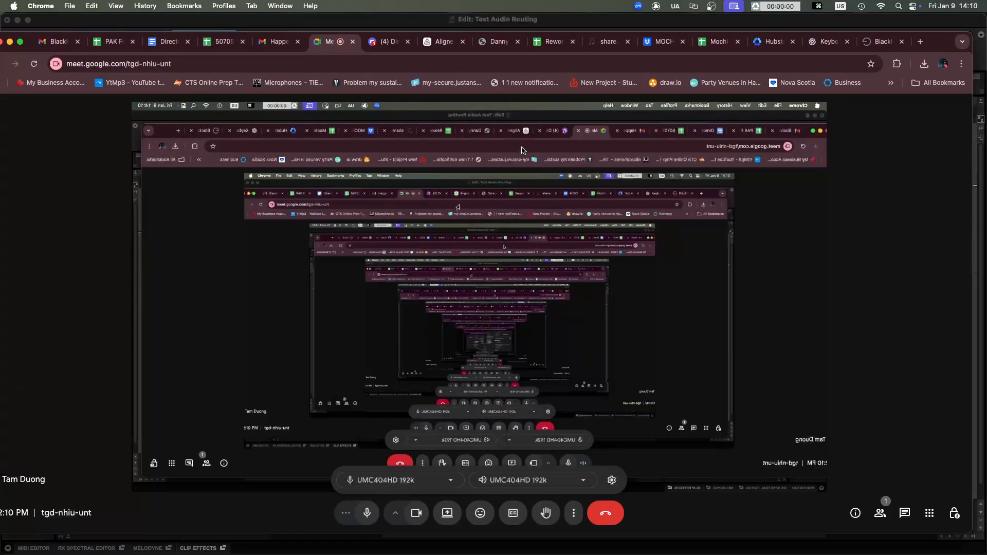
pyautogui.moveTo(935, 42); pyautogui.dragTo(986, 40)
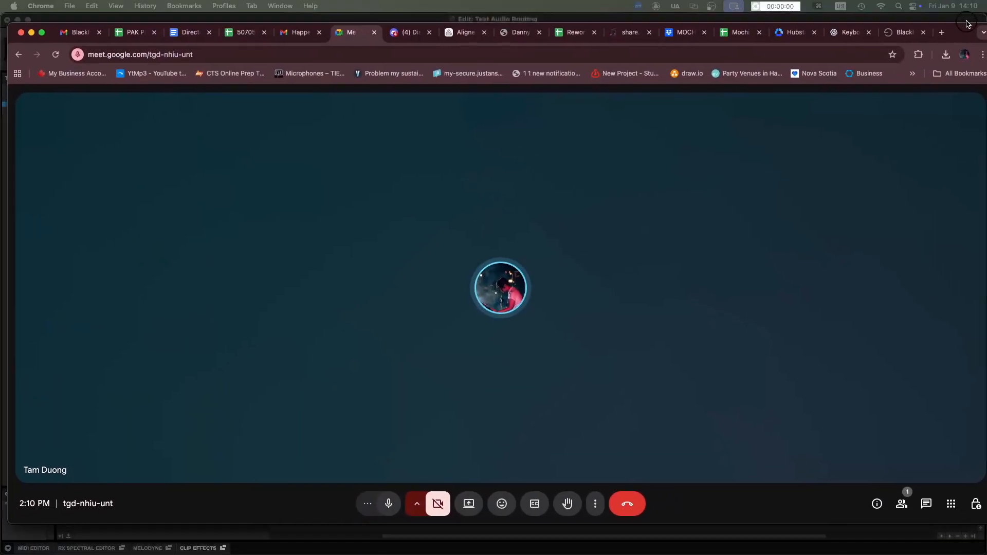
pyautogui.moveTo(961, 14); pyautogui.dragTo(958, 3)
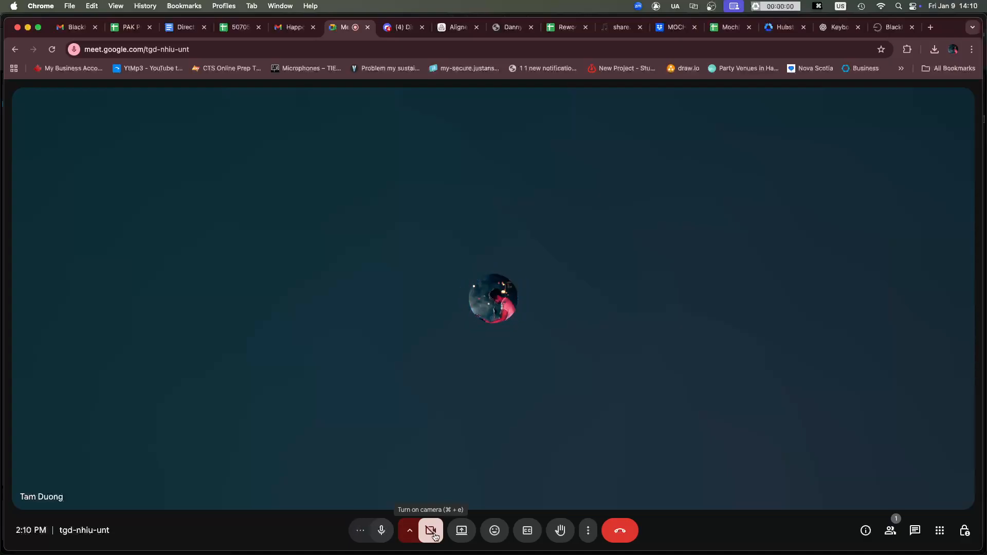
# - Set the Google Meet microphone to BlackHole 2ch (Virtual) and shrink the call window slightly
pyautogui.click(410, 530)
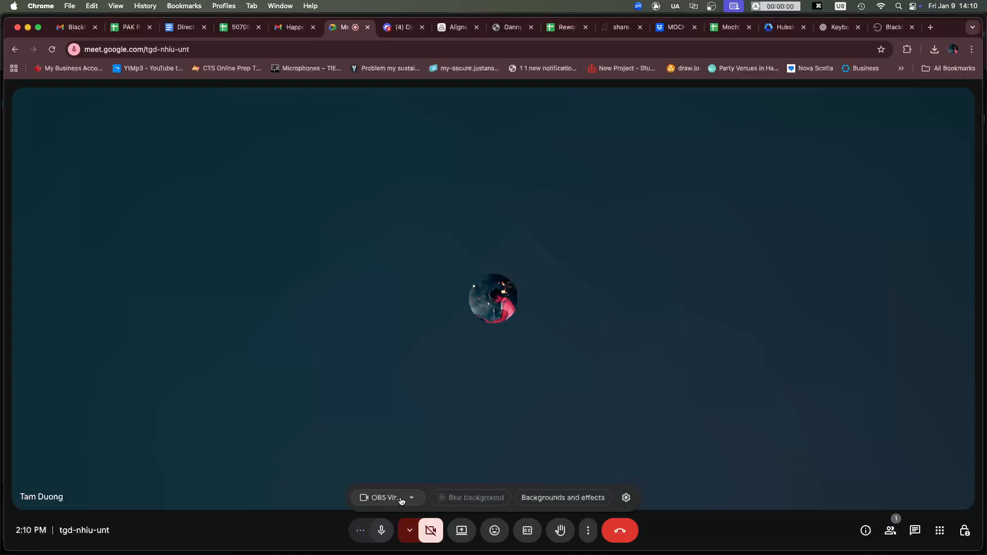
pyautogui.click(503, 477)
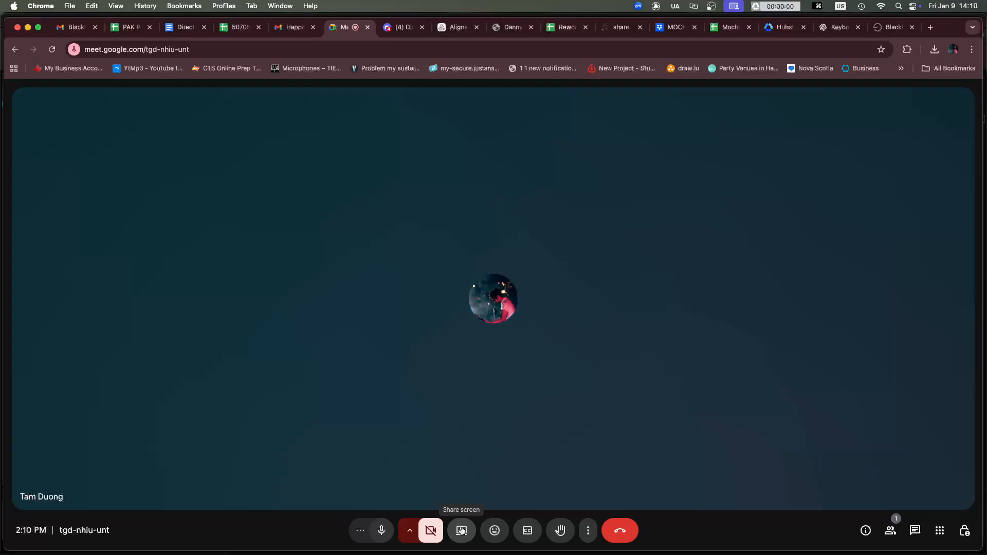
pyautogui.click(362, 532)
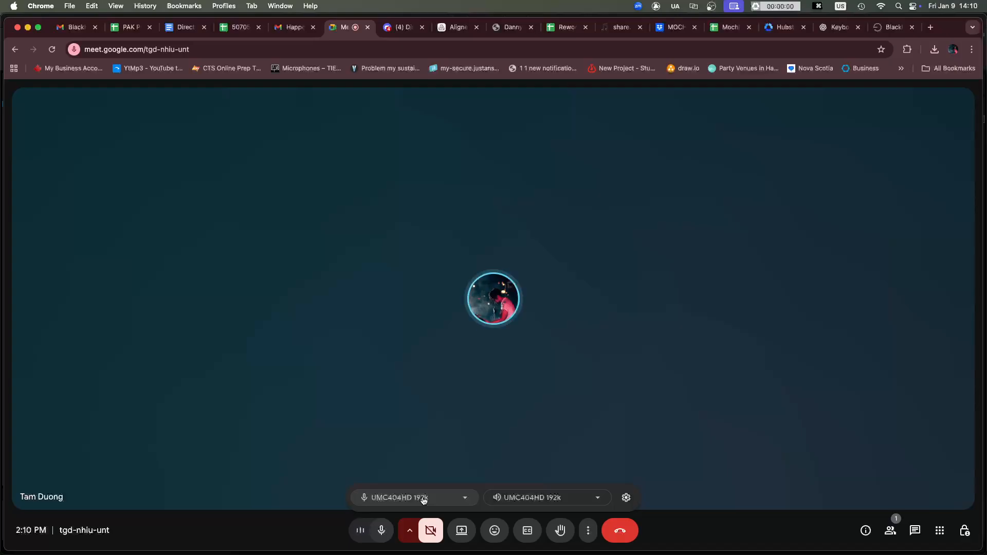
pyautogui.click(423, 499)
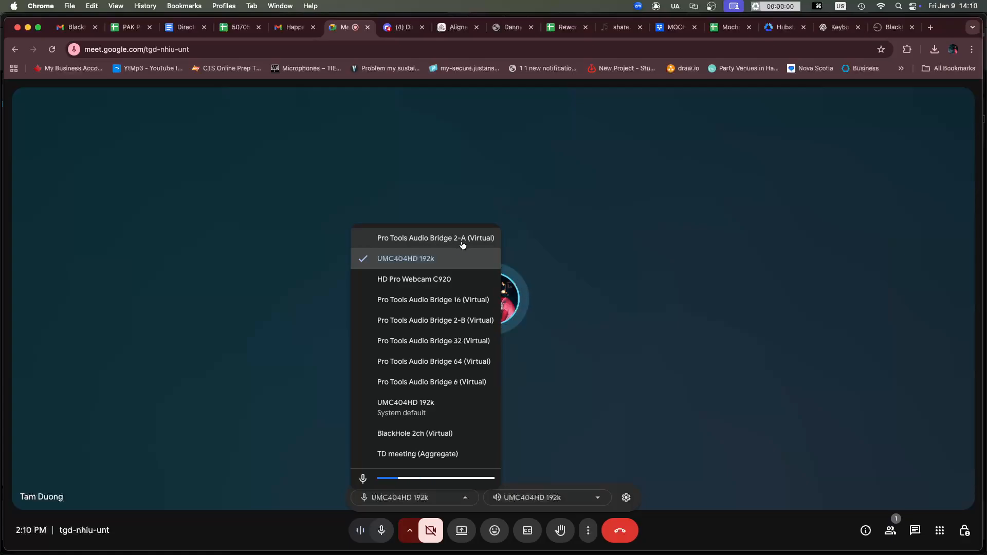
pyautogui.click(421, 438)
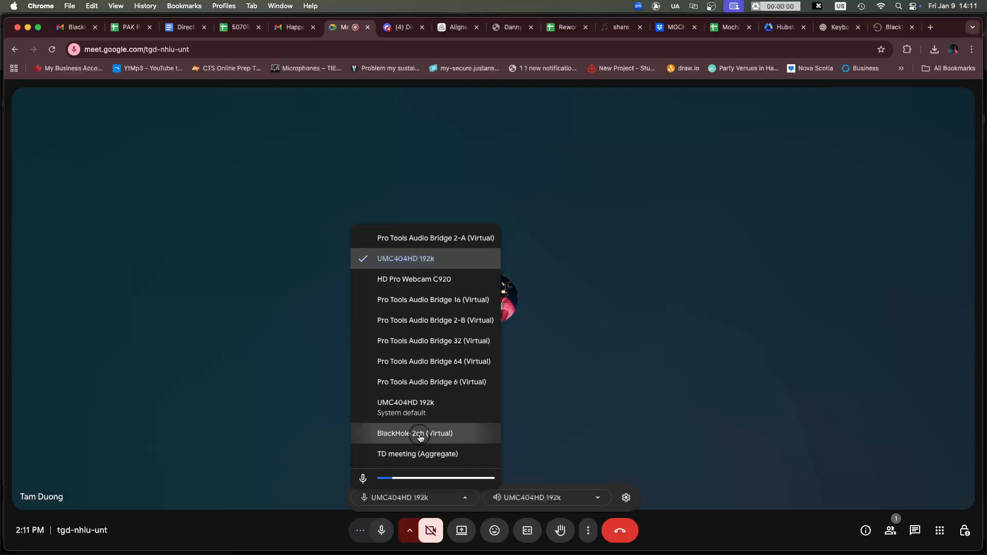
pyautogui.doubleClick(949, 33)
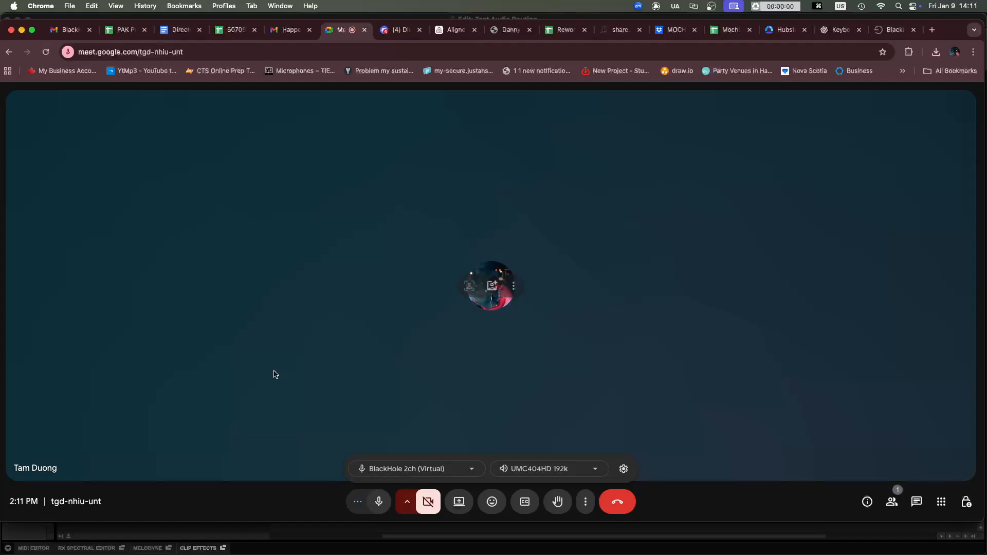
# - Switch to Pro Tools, play the strings from about 0:19, check Google Meet's microphone activity and return to Pro Tools
pyautogui.press('super+Tab')
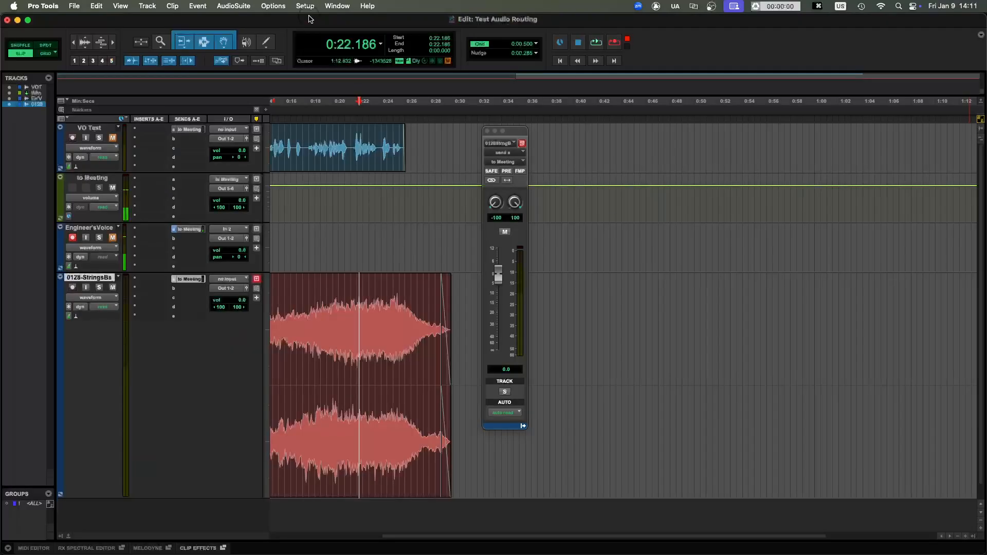
pyautogui.click(319, 313)
pyautogui.press('space')
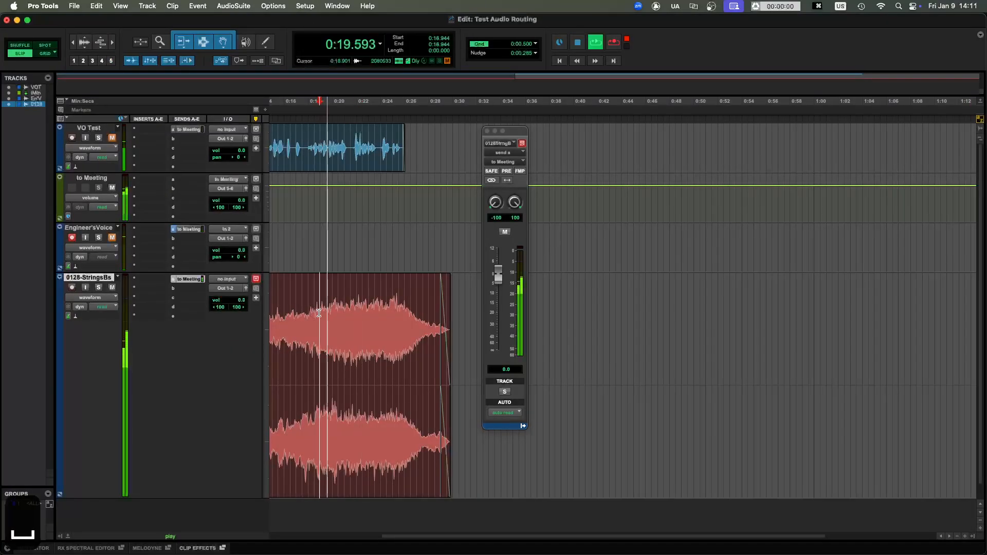
pyautogui.press('super+Tab')
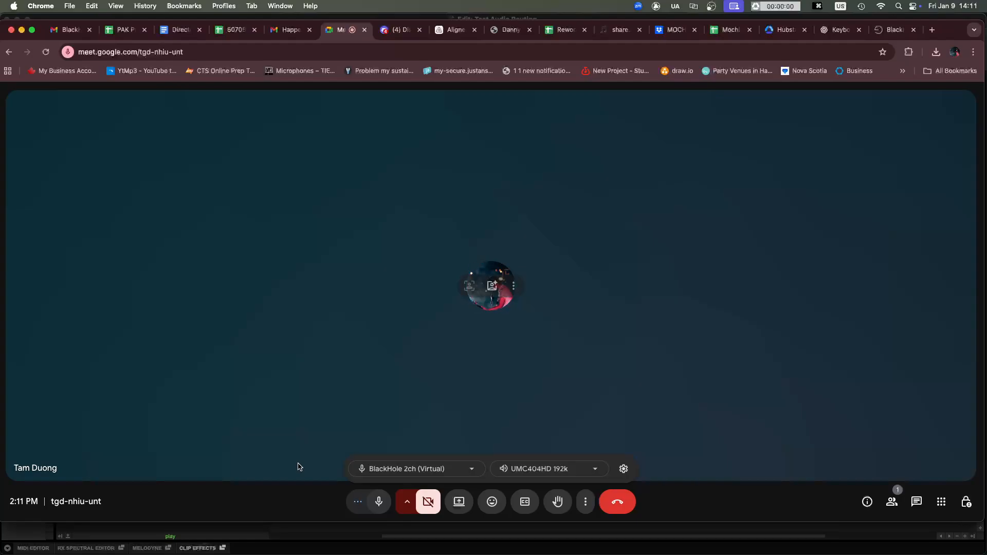
pyautogui.press('super+Tab')
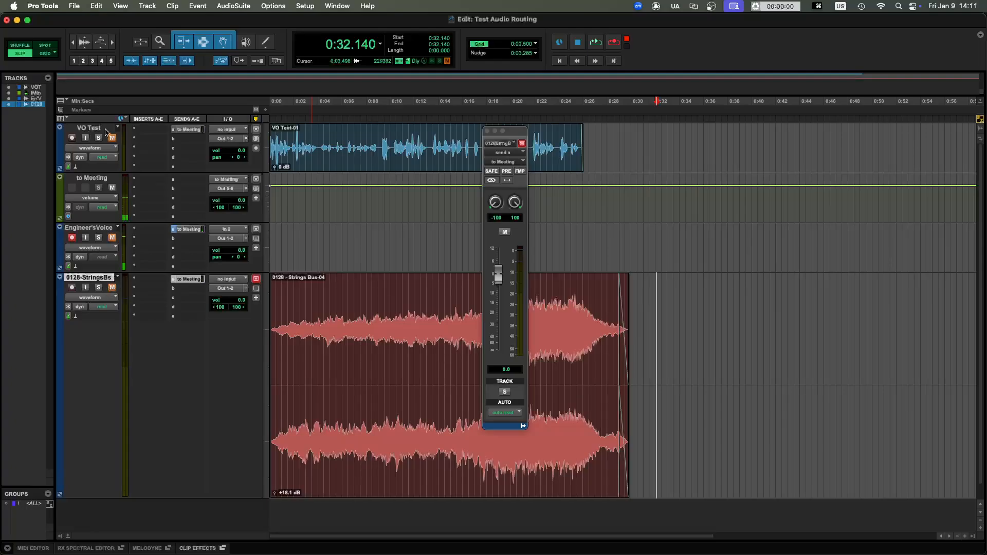
# - Play the VO Test track from the session start, check Google Meet's microphone activity, and stop playback in Pro Tools
pyautogui.click(338, 129)
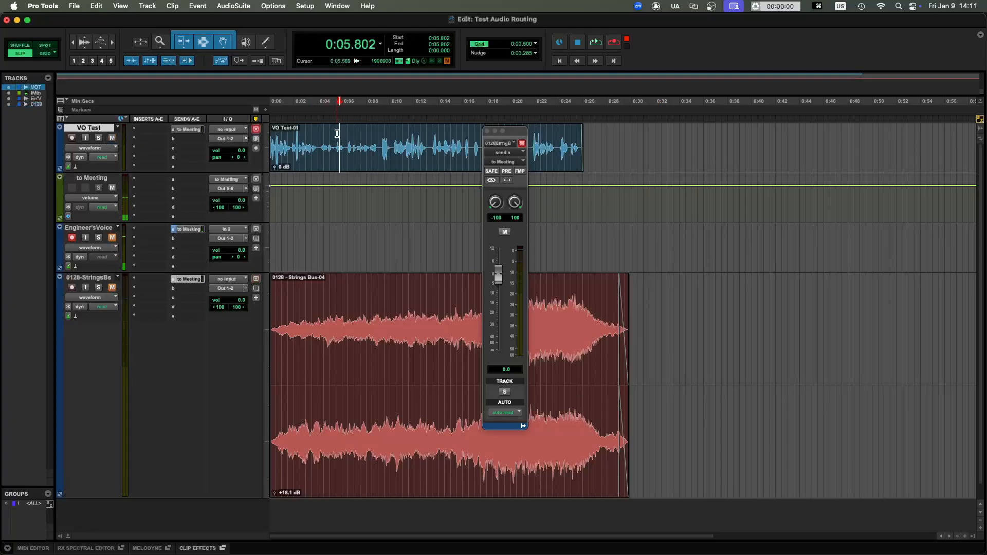
pyautogui.press('Return')
pyautogui.press('space')
pyautogui.press('super+Tab')
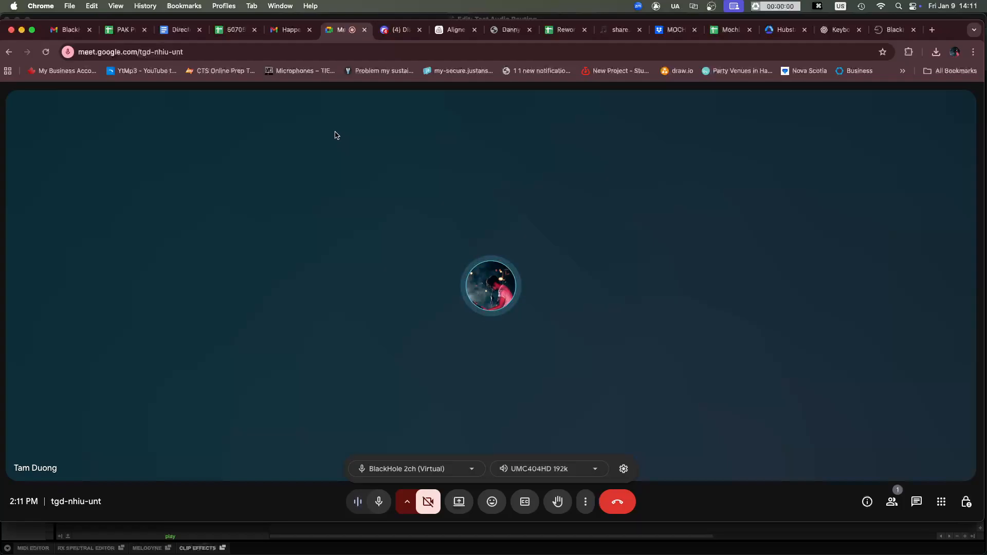
pyautogui.press('super+Tab')
pyautogui.click(383, 151)
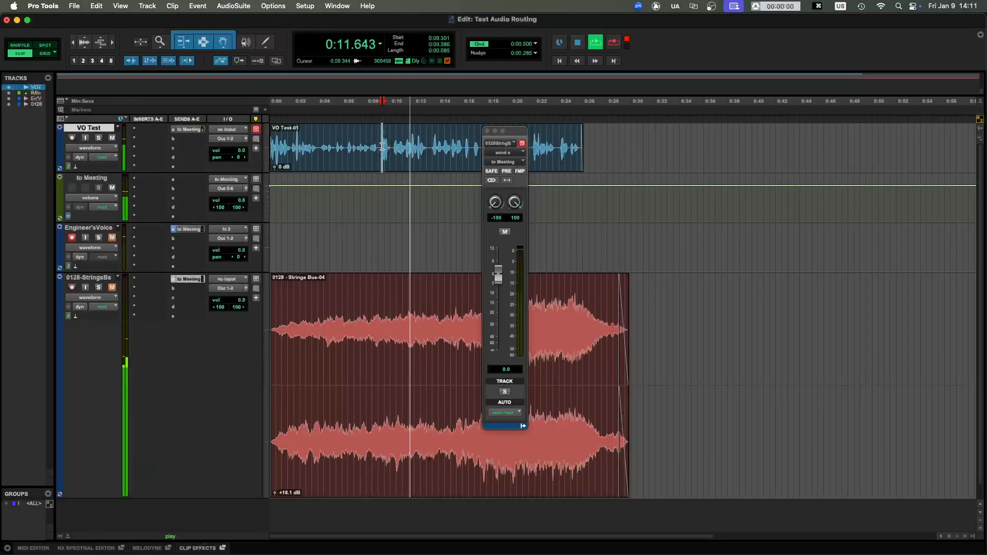
pyautogui.press('space')
pyautogui.press('space')
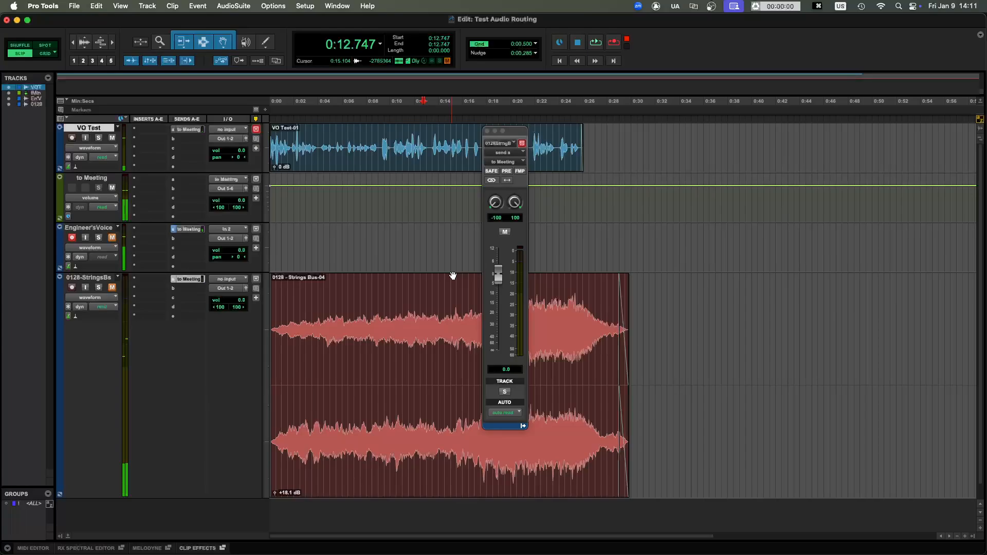
pyautogui.moveTo(403, 552)
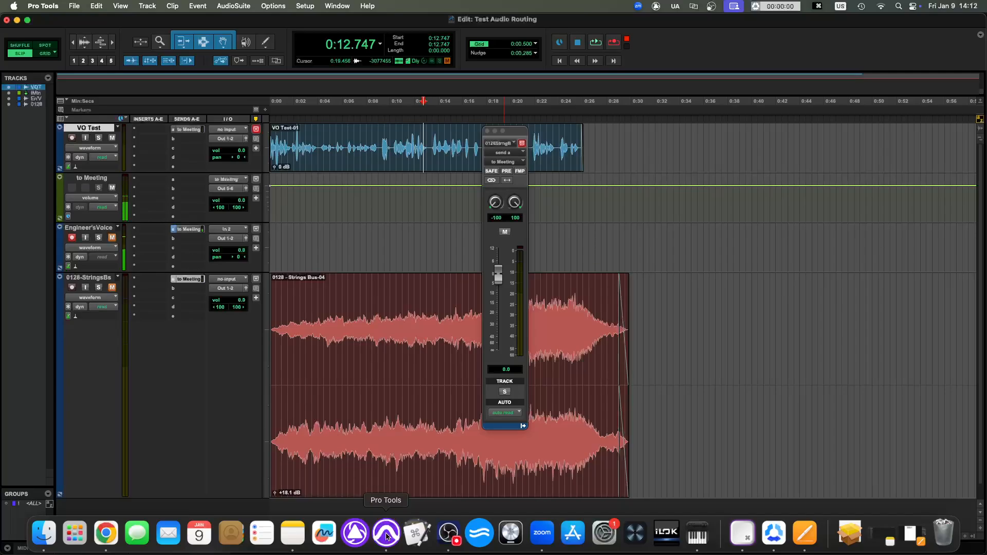
pyautogui.click(445, 534)
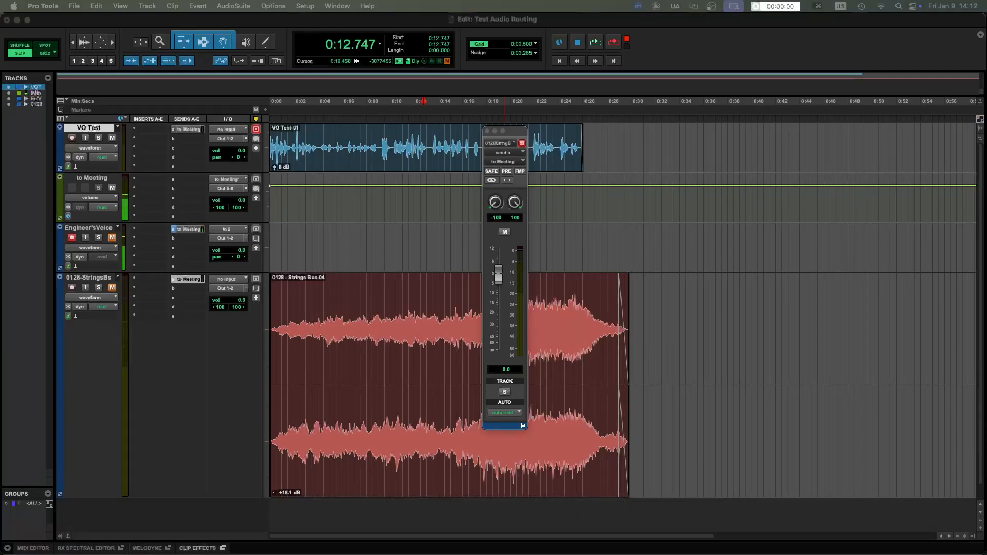